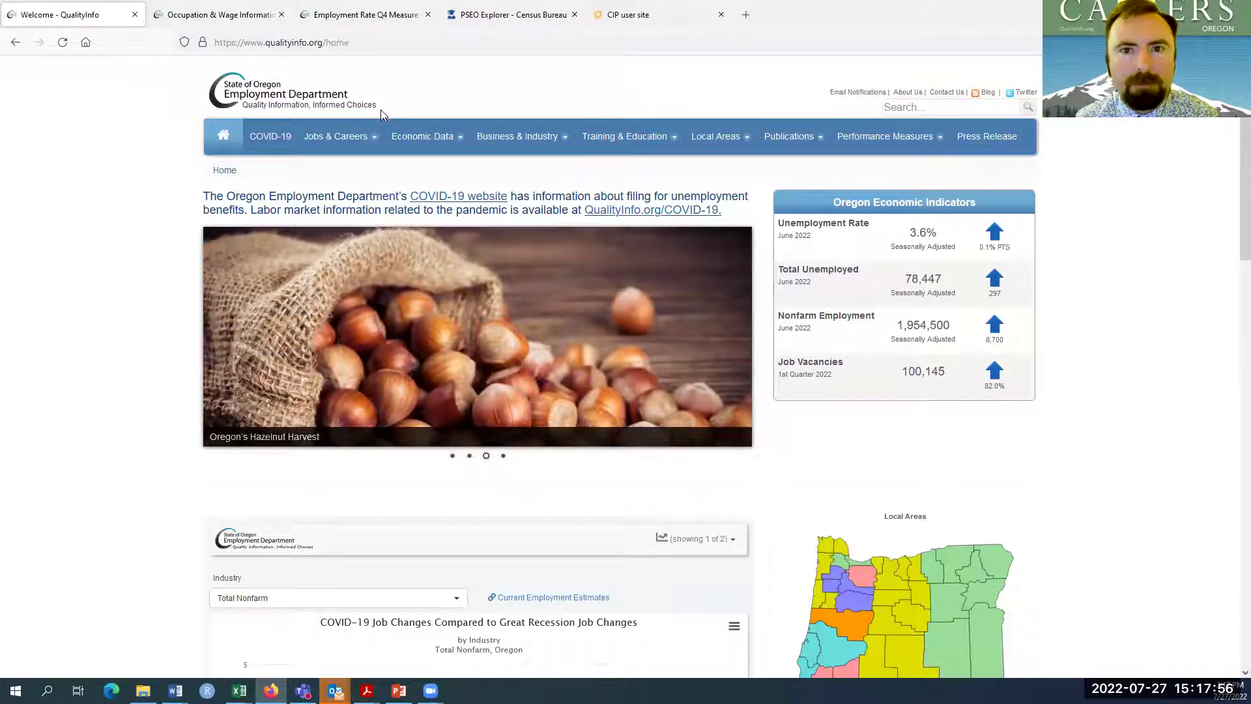
Step: Open the Occupation & Wage Information tool for Jobs & Careers and look over its report options
{"action": "mouse_move", "coordinate": [361, 140]}
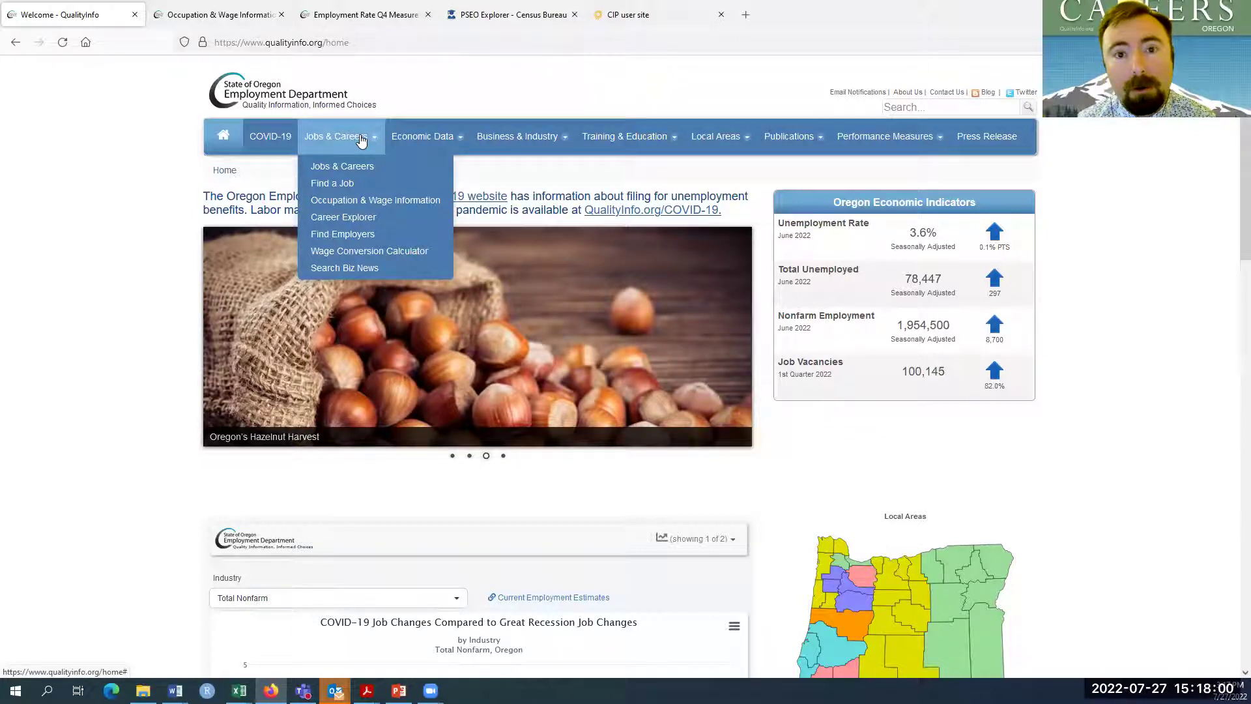
{"action": "left_click", "coordinate": [340, 208]}
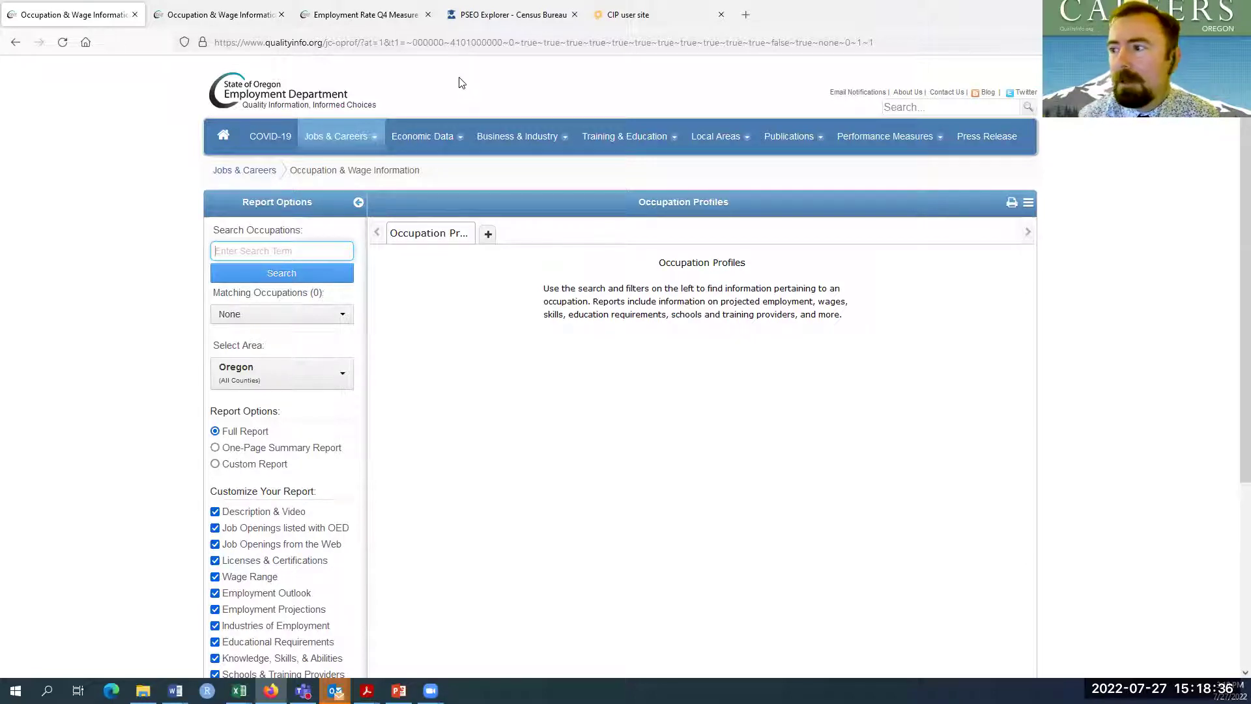
{"action": "left_click", "coordinate": [152, 242]}
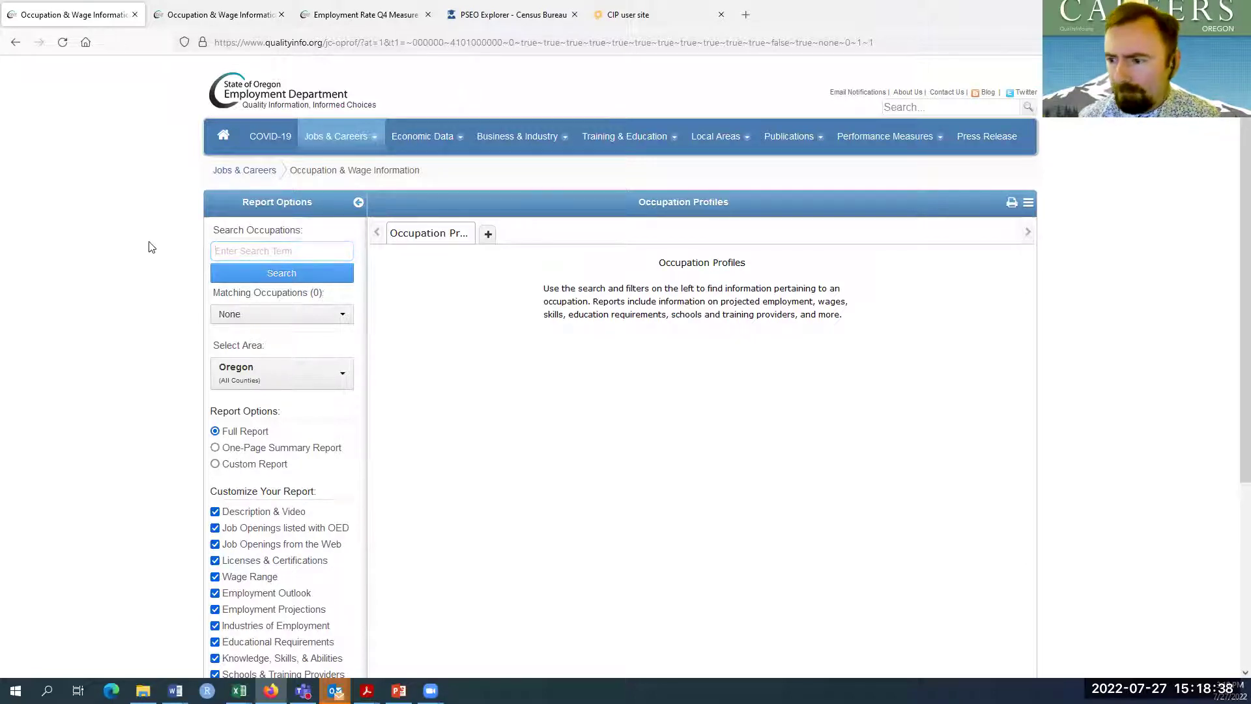
{"action": "scroll", "coordinate": [112, 305], "scroll_direction": "down", "scroll_amount": 2}
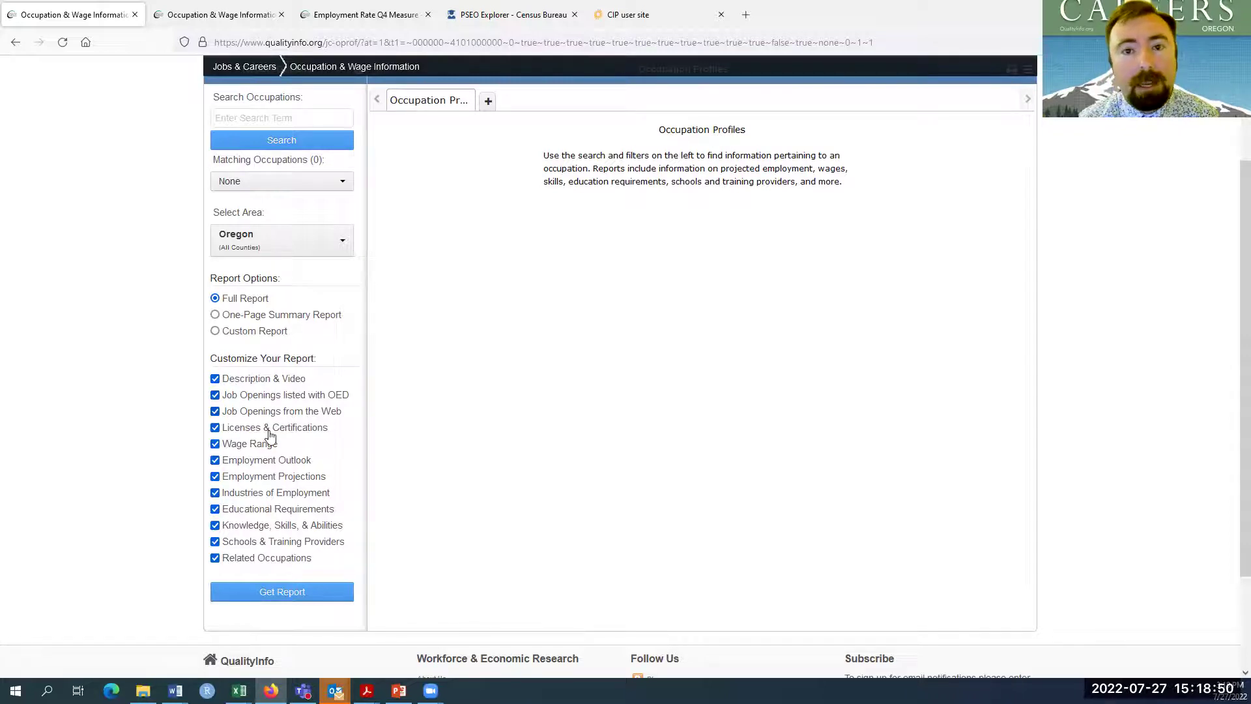
{"action": "scroll", "coordinate": [161, 408], "scroll_direction": "up", "scroll_amount": 2}
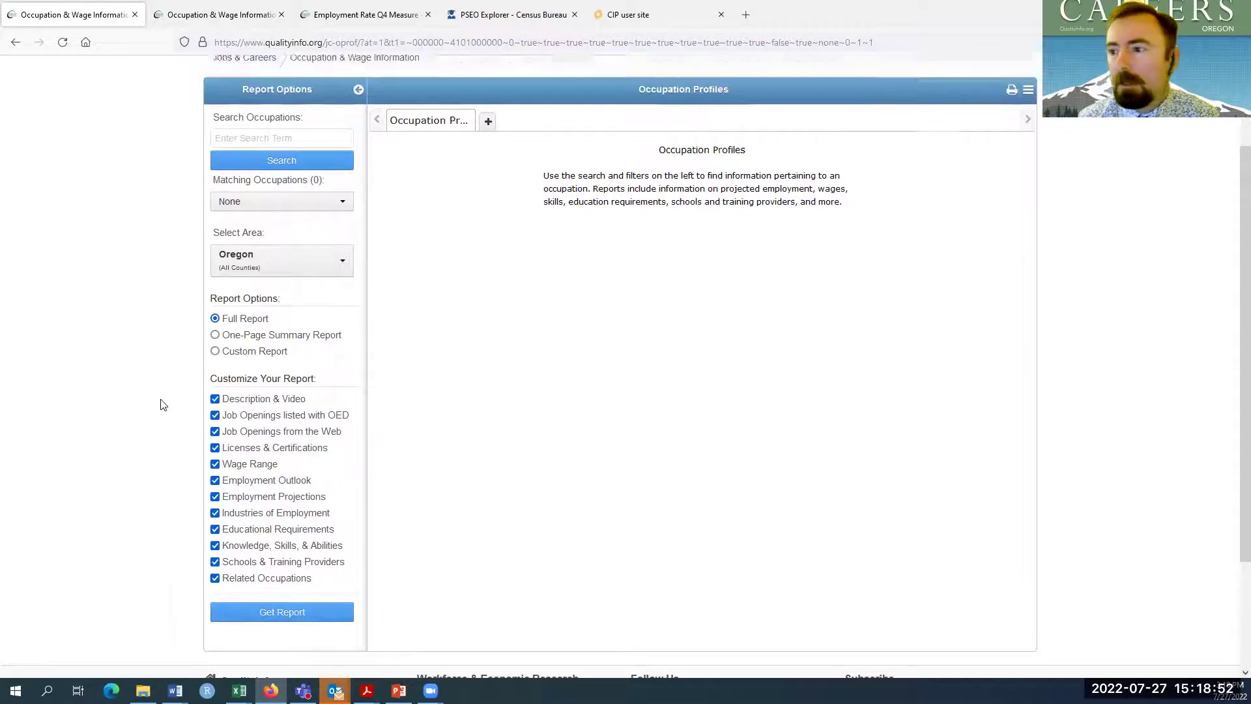
{"action": "scroll", "coordinate": [121, 321], "scroll_direction": "up", "scroll_amount": 1}
{"action": "left_click", "coordinate": [245, 251]}
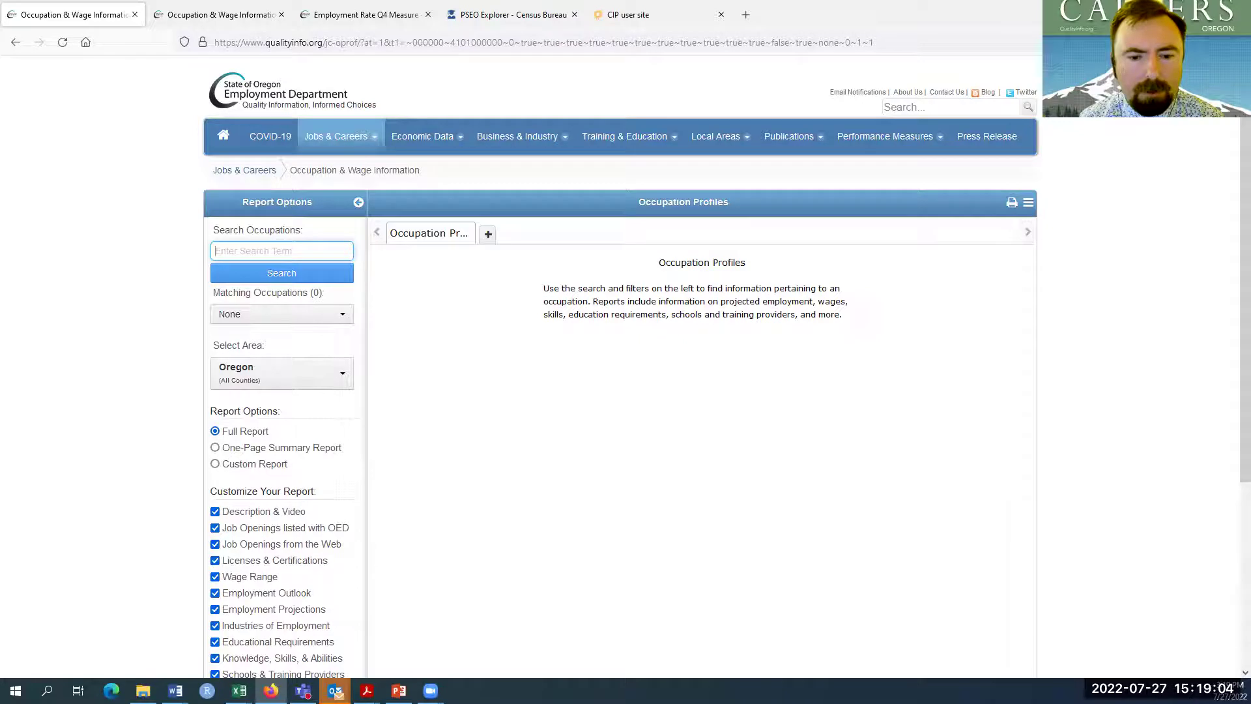
Step: Check the Workforce Areas sheet in the Excel workbook and browse the areas offered for the occupation report in Firefox
{"action": "key", "text": "alt+Tab"}
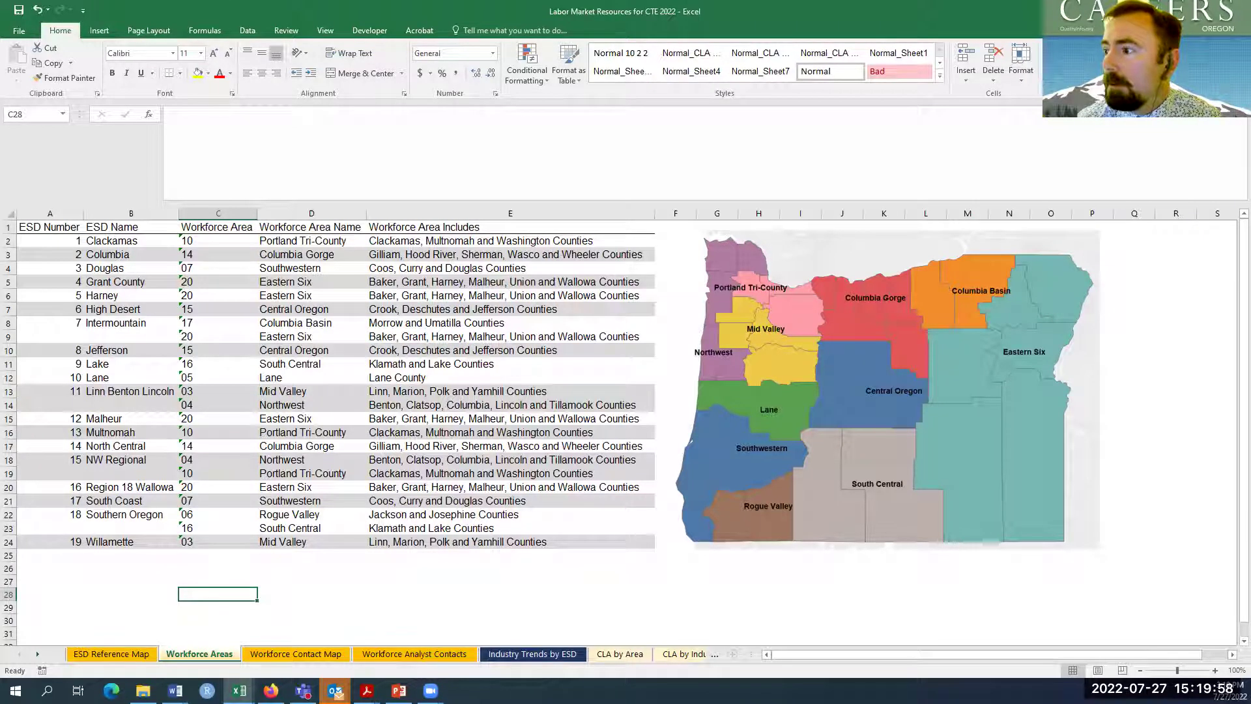
{"action": "key", "text": "alt+Tab"}
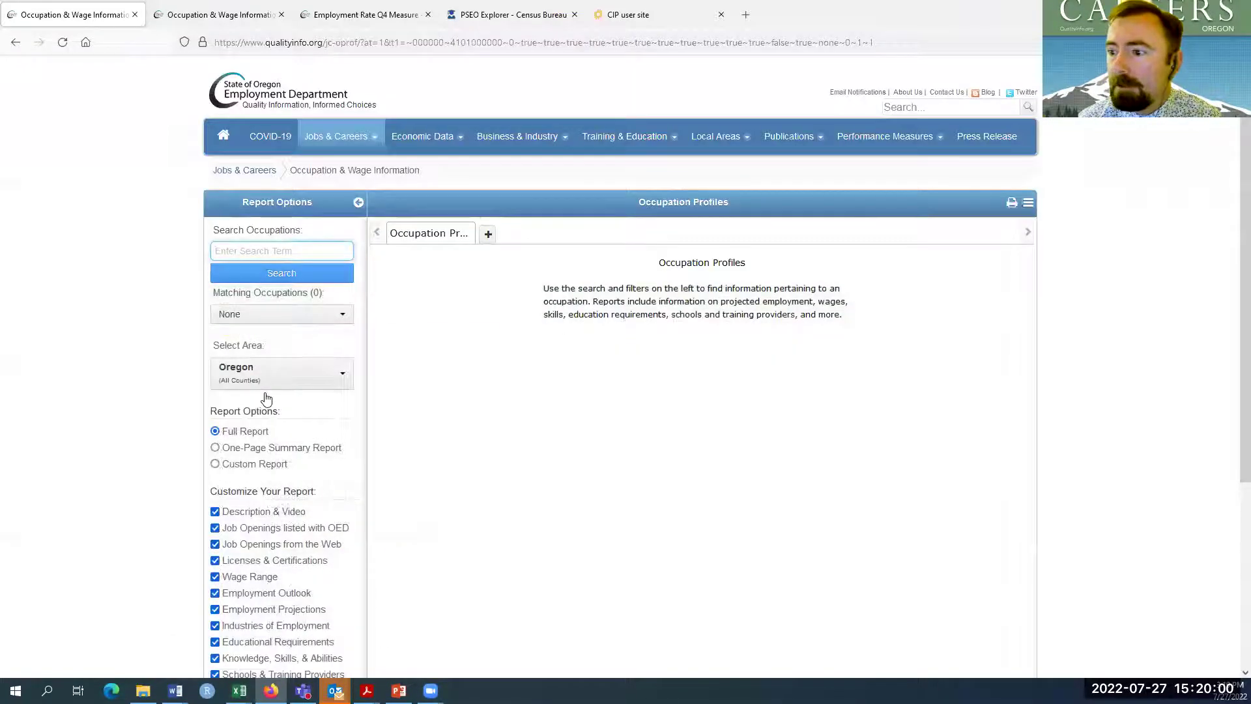
{"action": "left_click", "coordinate": [301, 377]}
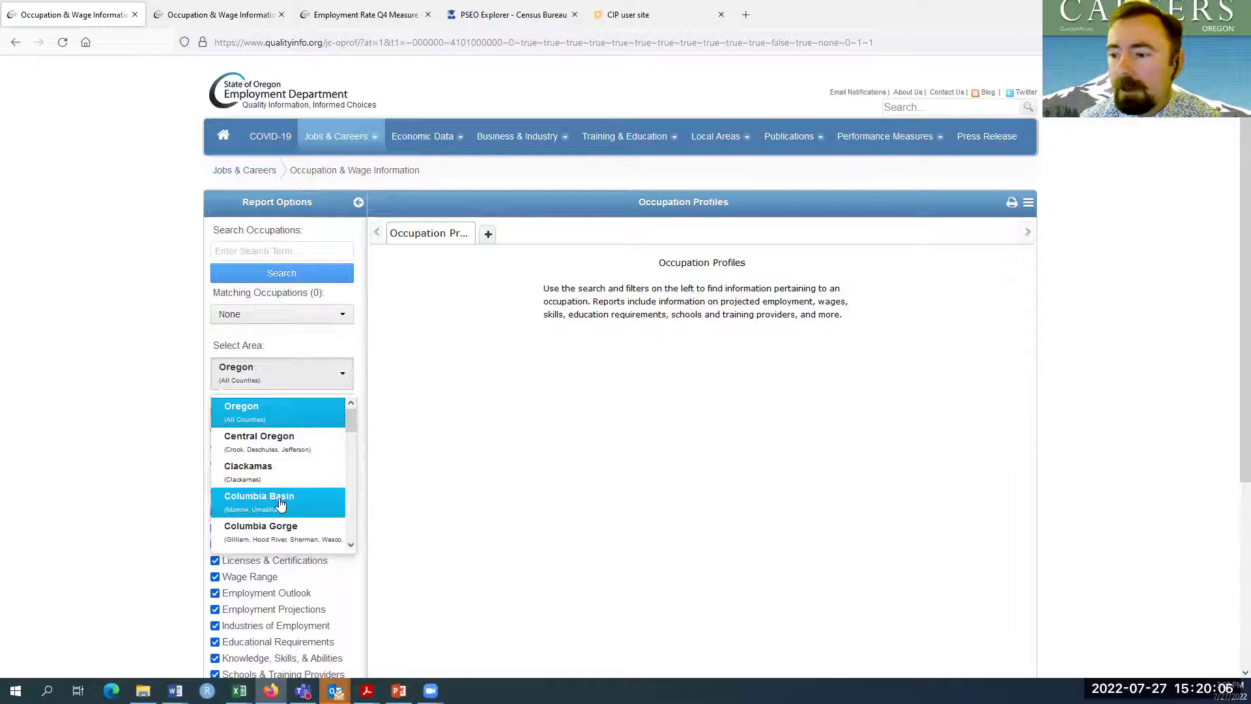
{"action": "scroll", "coordinate": [281, 505], "scroll_direction": "down", "scroll_amount": 2}
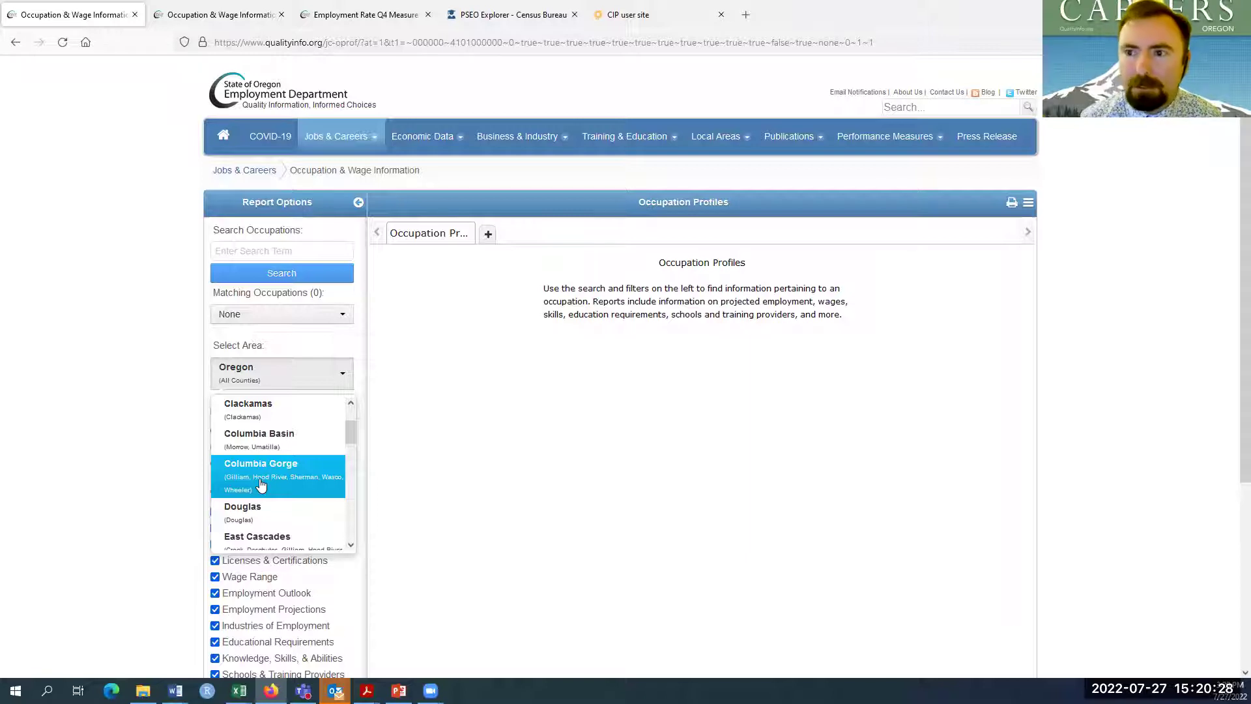
{"action": "scroll", "coordinate": [274, 486], "scroll_direction": "down", "scroll_amount": 1}
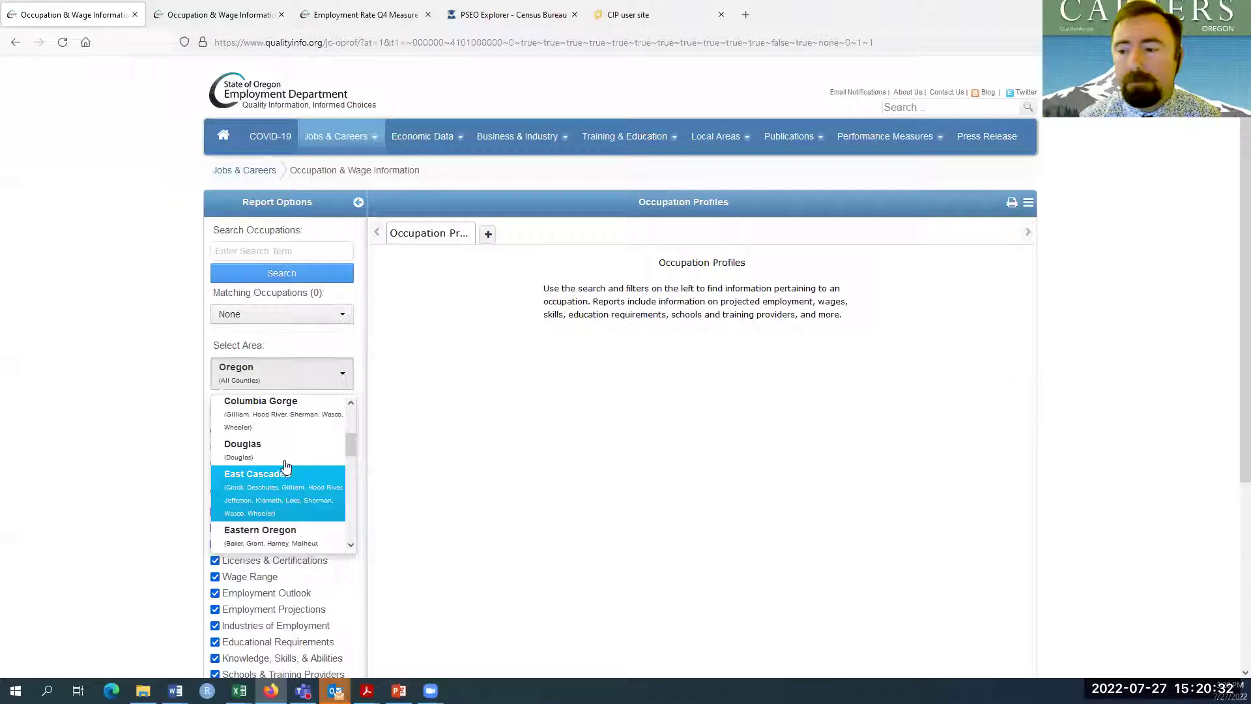
{"action": "scroll", "coordinate": [285, 443], "scroll_direction": "up", "scroll_amount": 4}
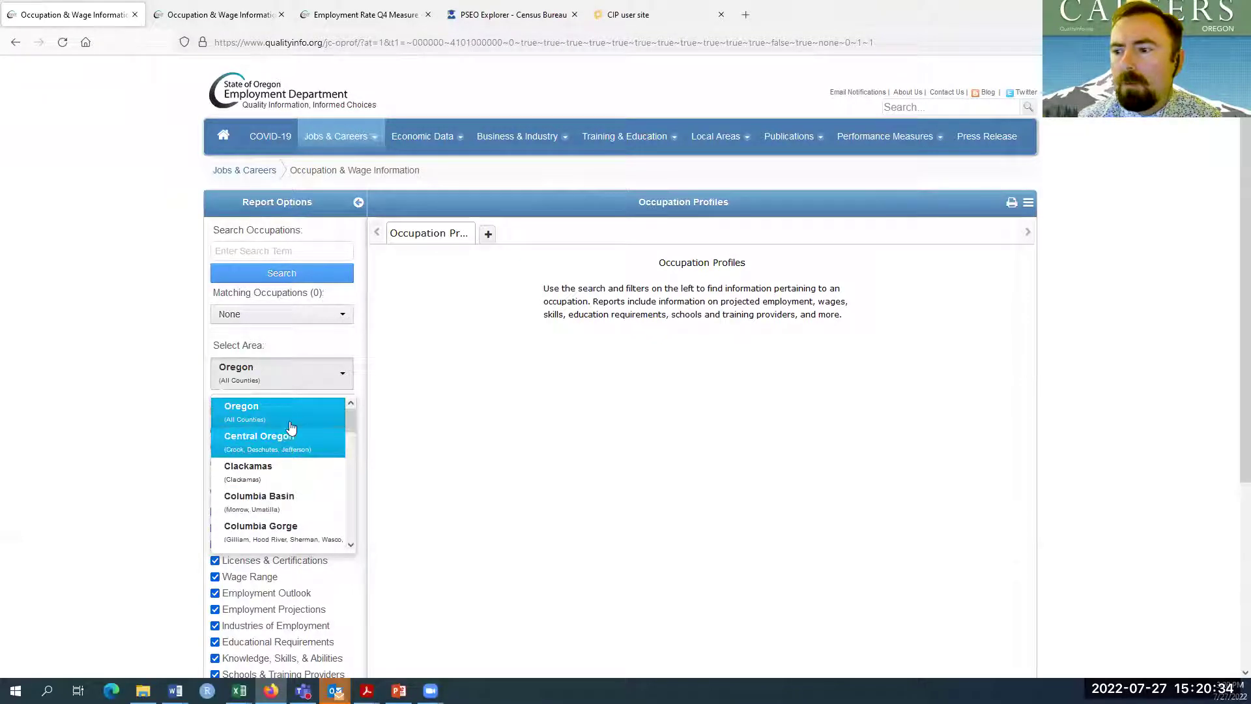
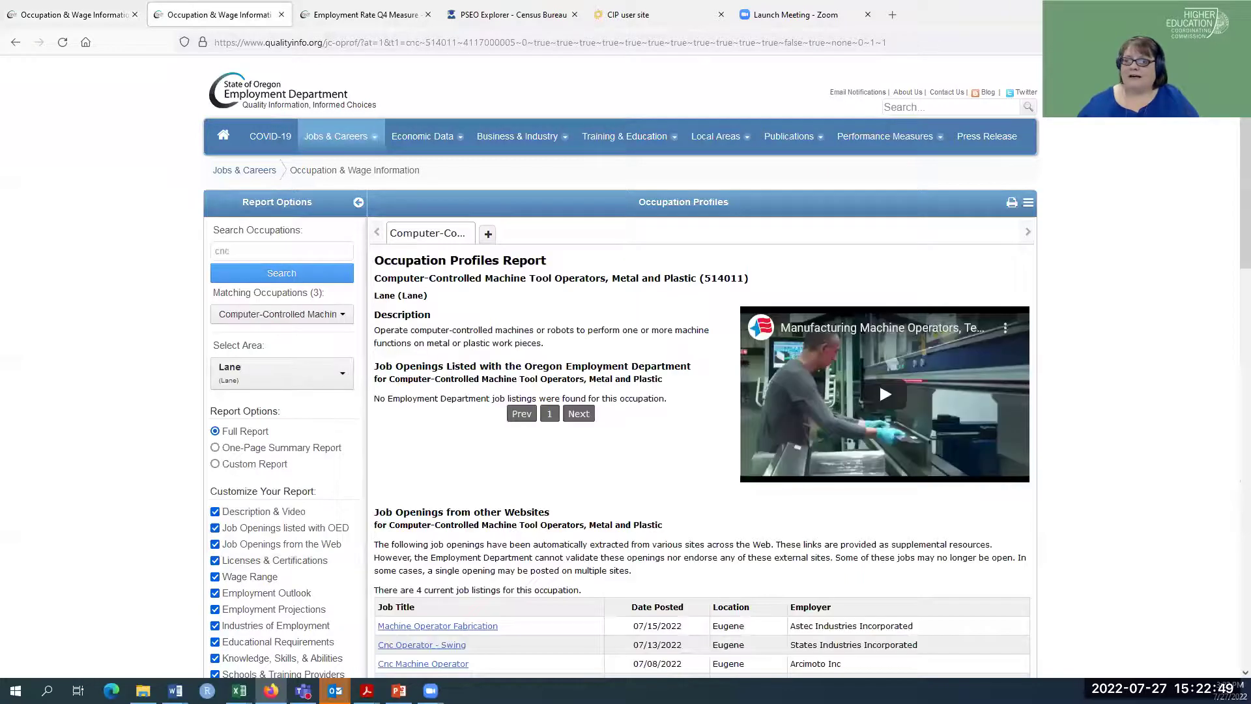
Step: Search occupations for CNC and select the Computer-Controlled Machine Tool Operators, Metal and Plastic match for all of Oregon
{"action": "left_click", "coordinate": [108, 13]}
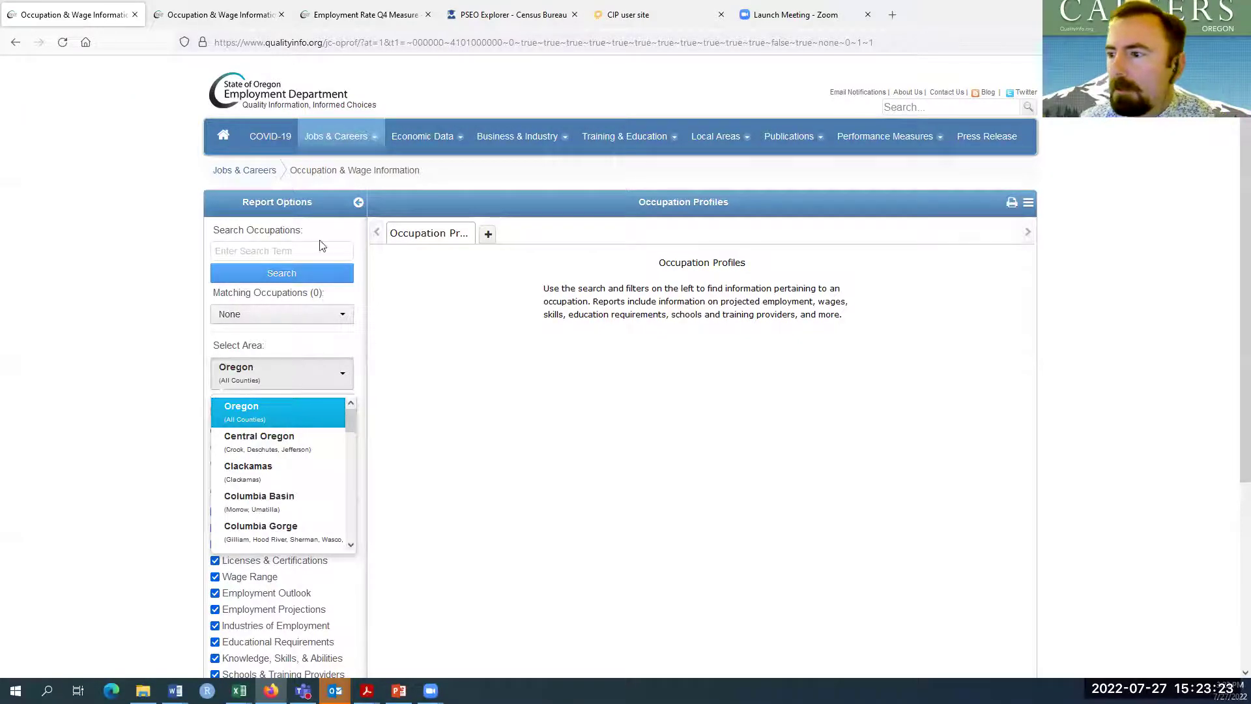
{"action": "left_click", "coordinate": [286, 248]}
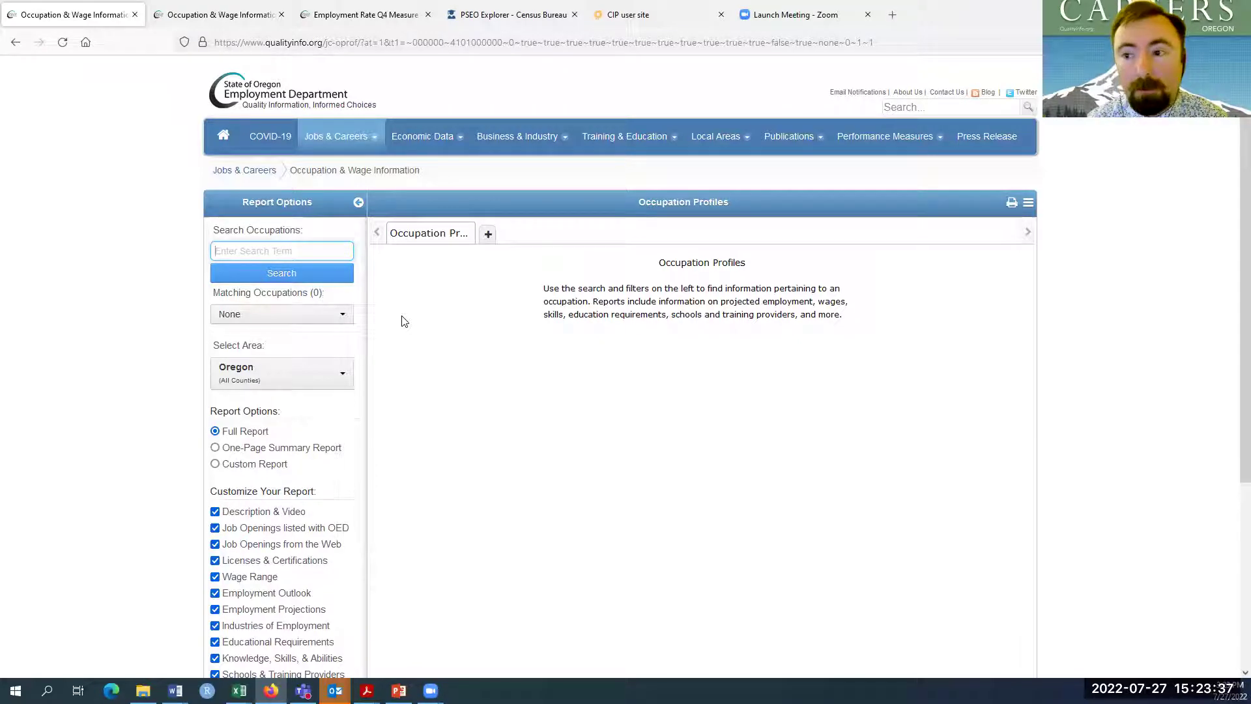
{"action": "type", "text": "CNC"}
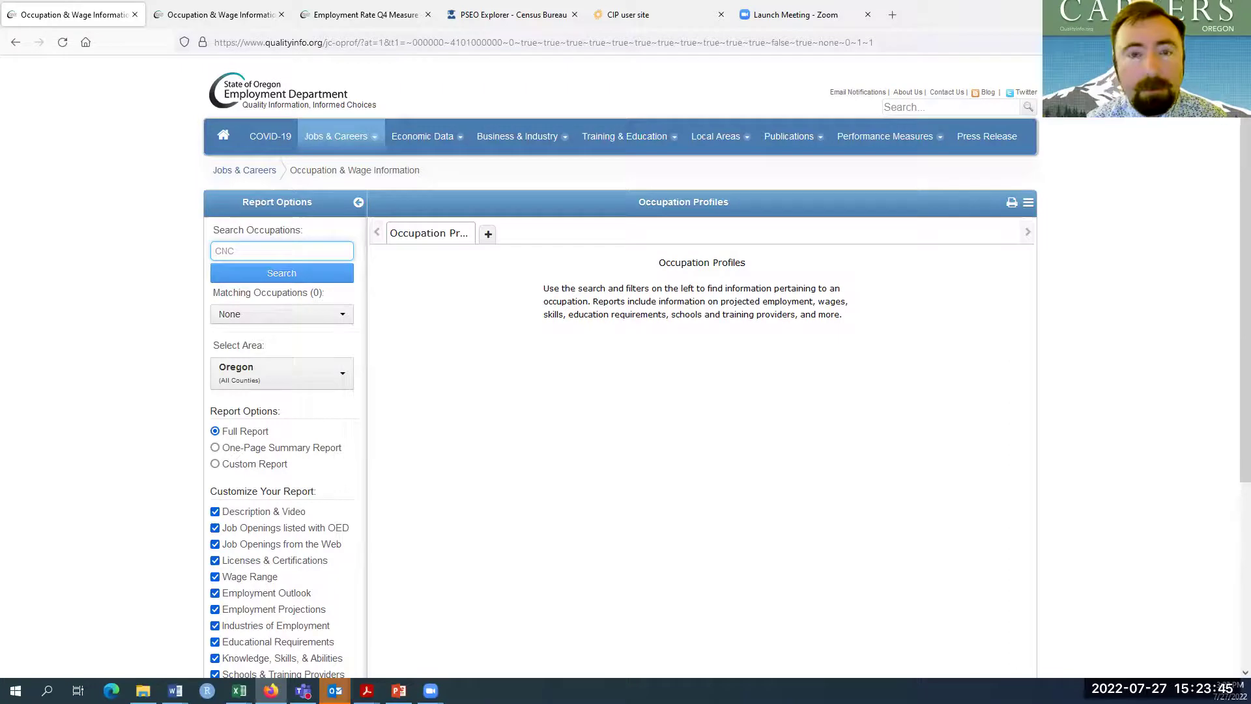
{"action": "key", "text": "Return"}
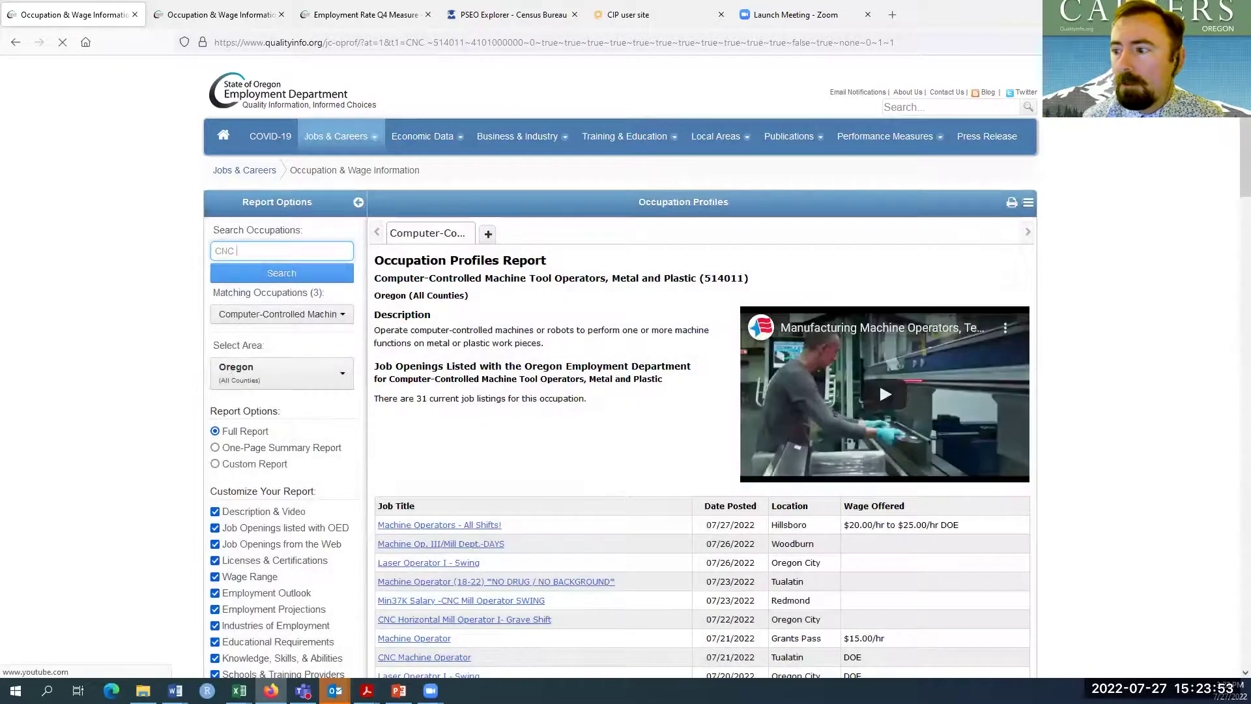
{"action": "left_click", "coordinate": [328, 316]}
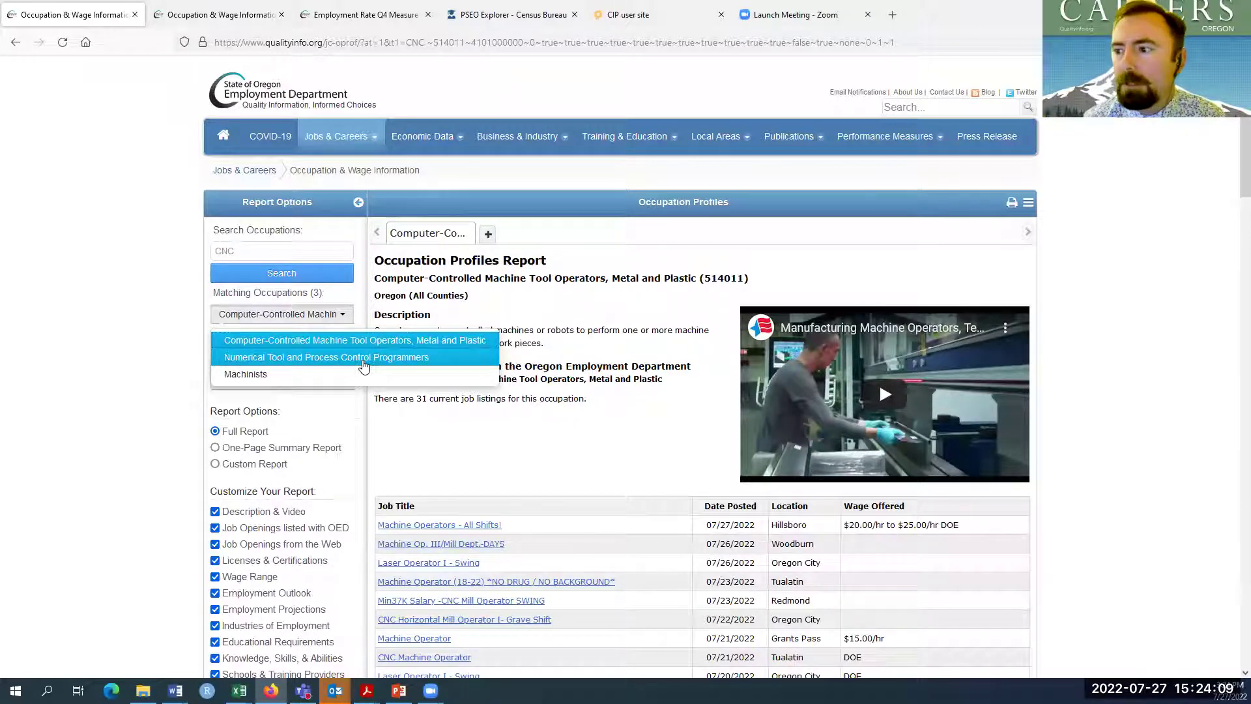
{"action": "left_click", "coordinate": [403, 341]}
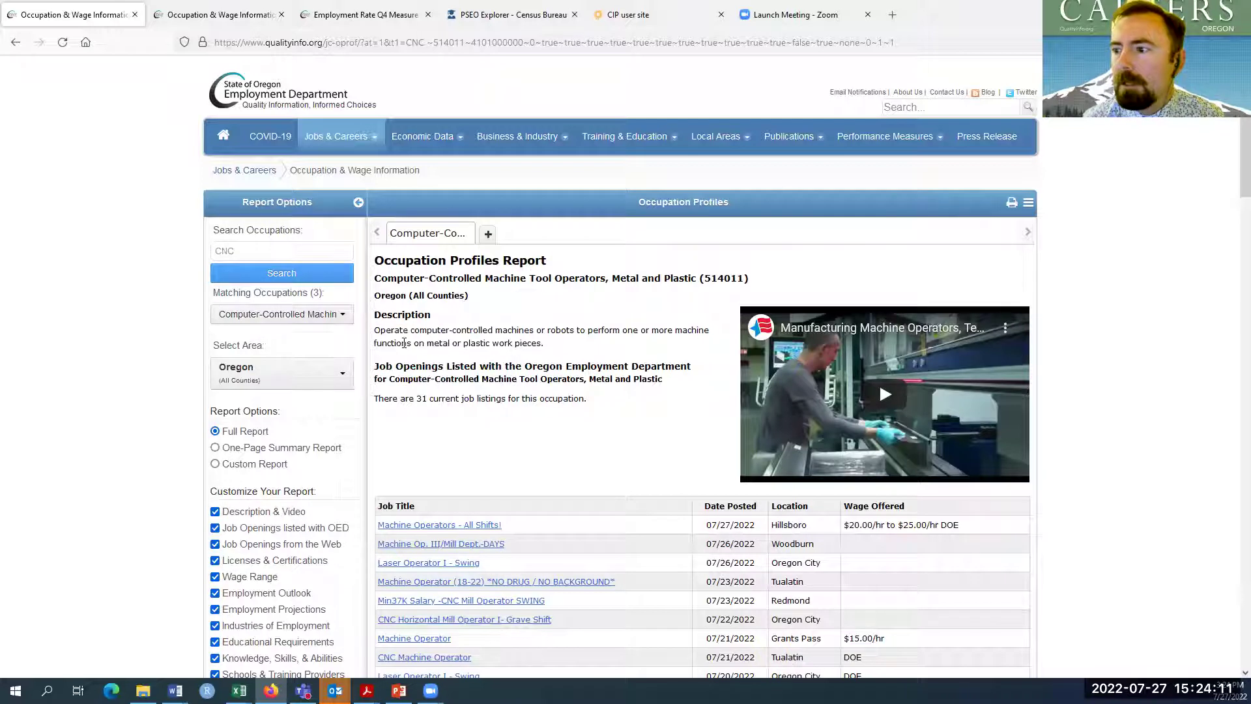
Step: Review the statewide report's description, job openings, Licenses & Certifications section and Wage Range 2022 table by area
{"action": "left_click_drag", "start_coordinate": [386, 331], "coordinate": [518, 345]}
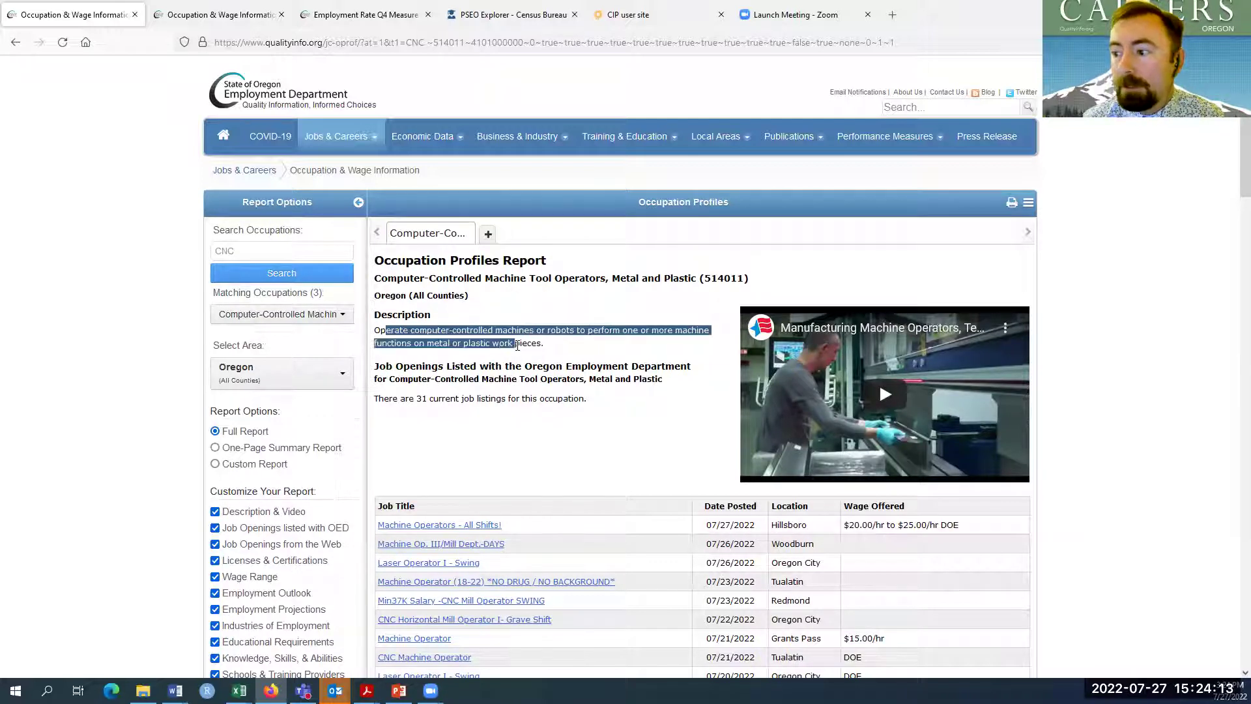
{"action": "left_click", "coordinate": [519, 345]}
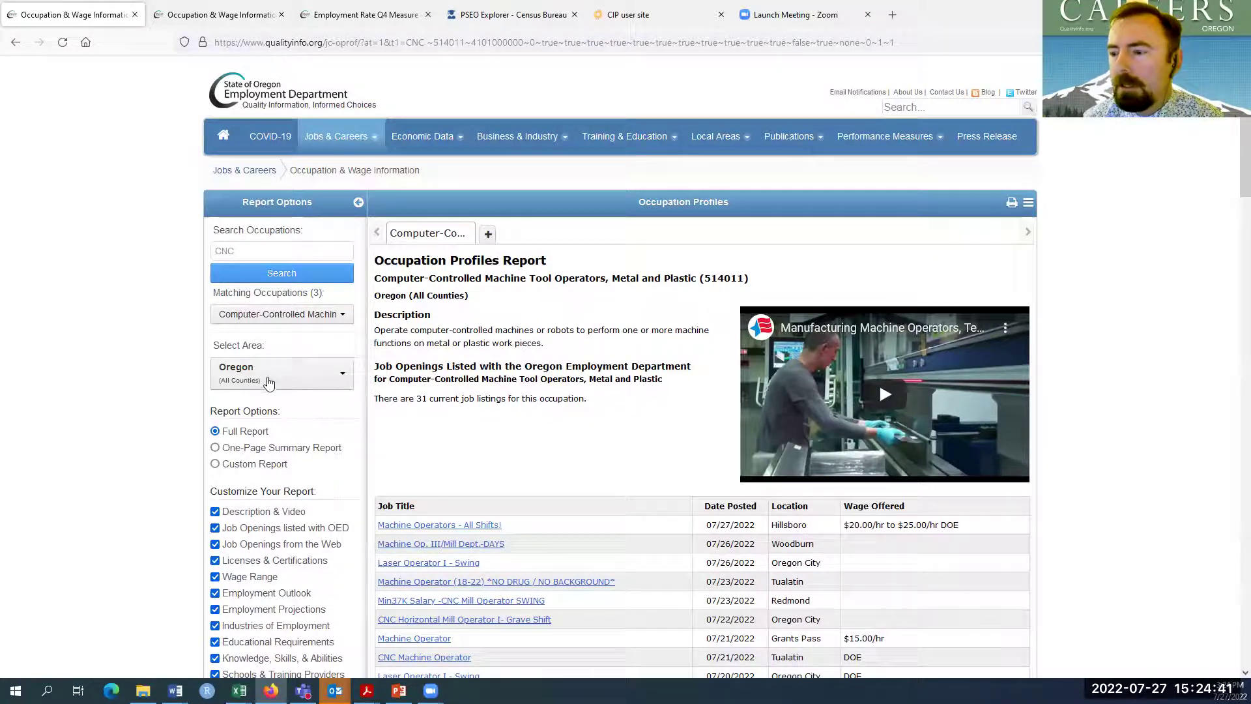
{"action": "scroll", "coordinate": [482, 332], "scroll_direction": "down", "scroll_amount": 2}
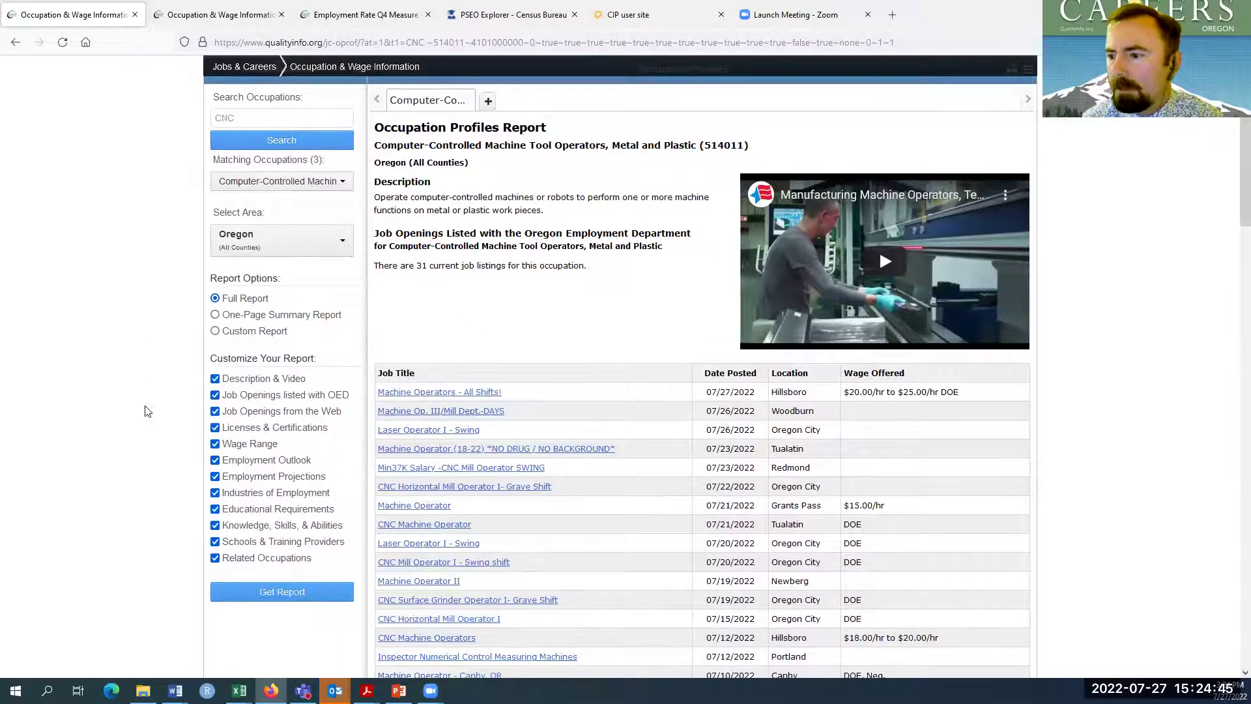
{"action": "scroll", "coordinate": [148, 404], "scroll_direction": "down", "scroll_amount": 1}
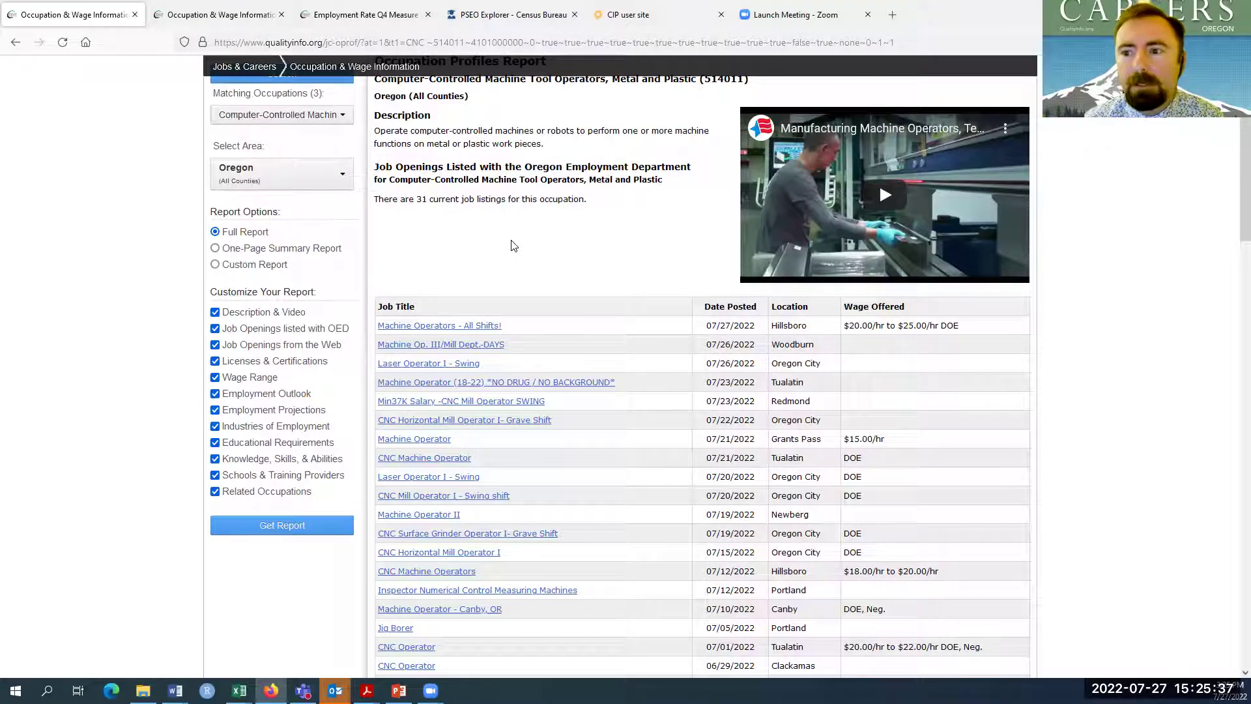
{"action": "scroll", "coordinate": [521, 274], "scroll_direction": "down", "scroll_amount": 5}
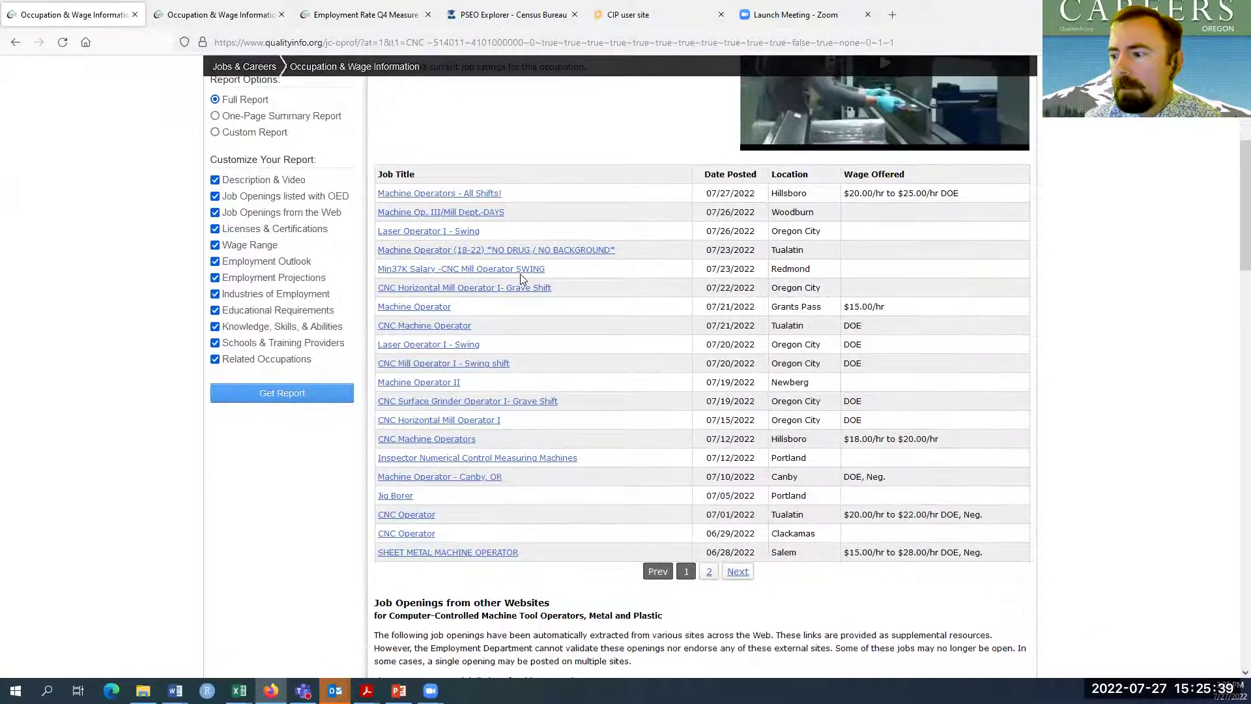
{"action": "scroll", "coordinate": [512, 252], "scroll_direction": "down", "scroll_amount": 7}
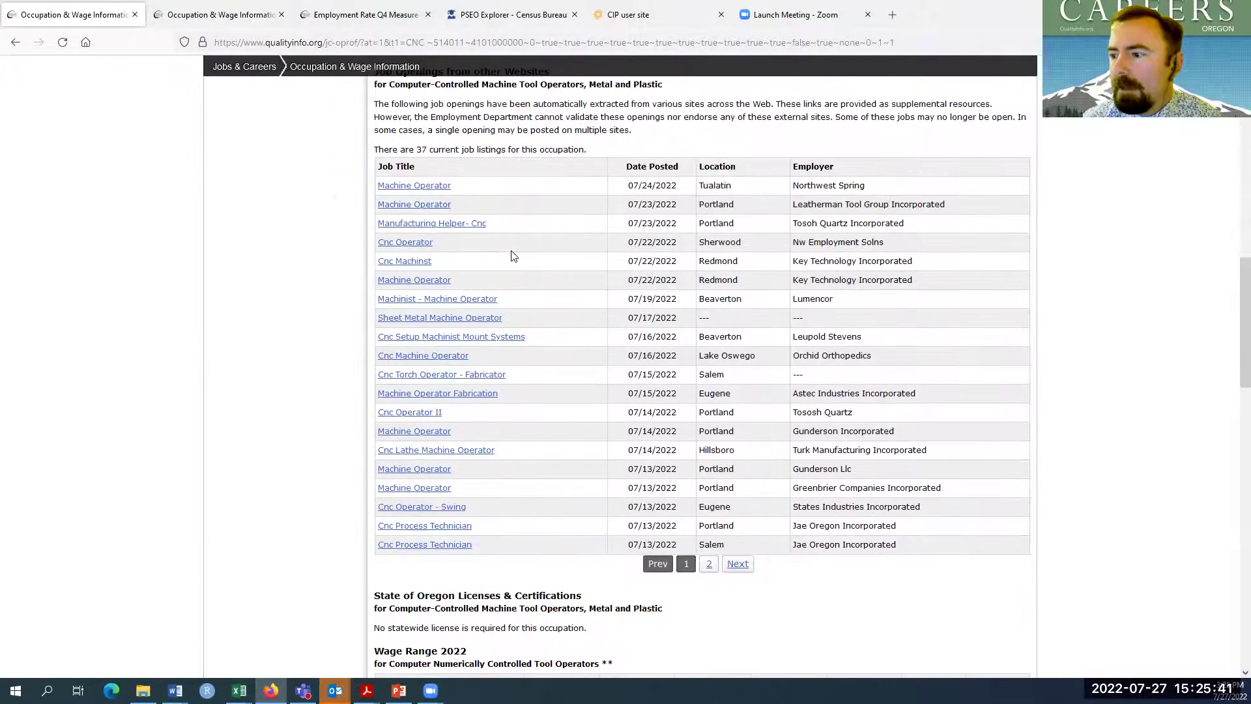
{"action": "scroll", "coordinate": [512, 256], "scroll_direction": "down", "scroll_amount": 2}
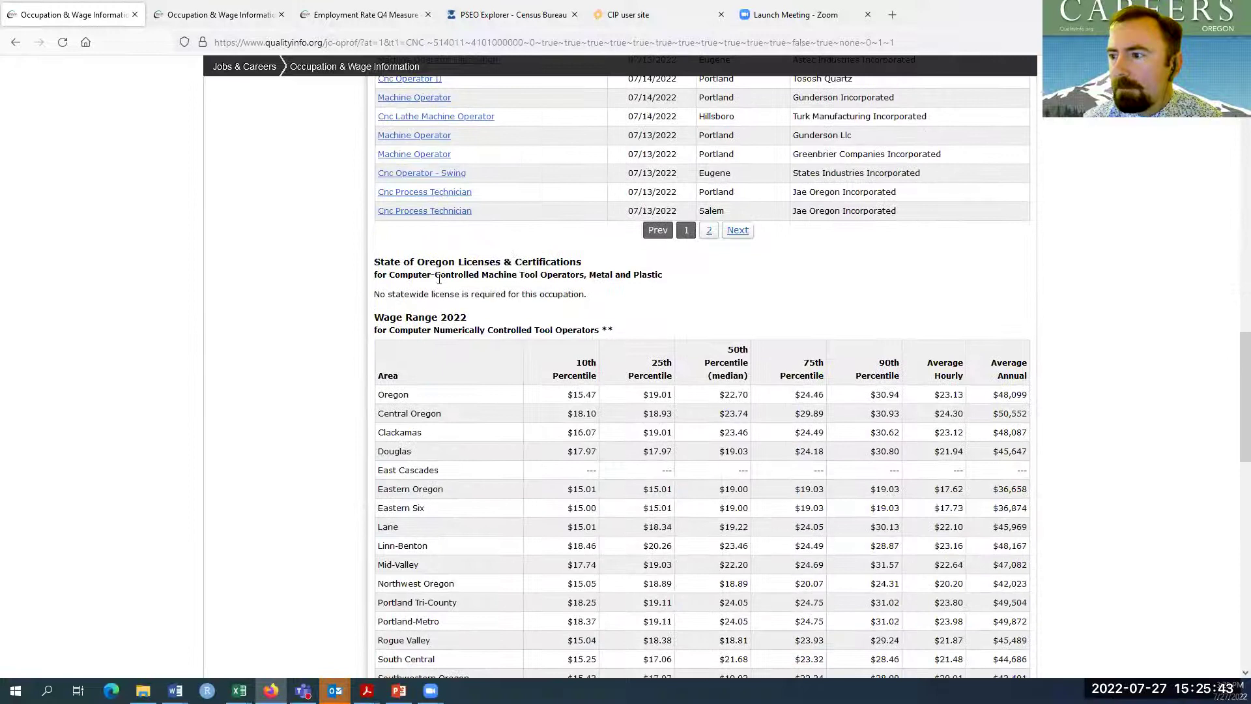
{"action": "left_click_drag", "start_coordinate": [382, 266], "coordinate": [632, 279]}
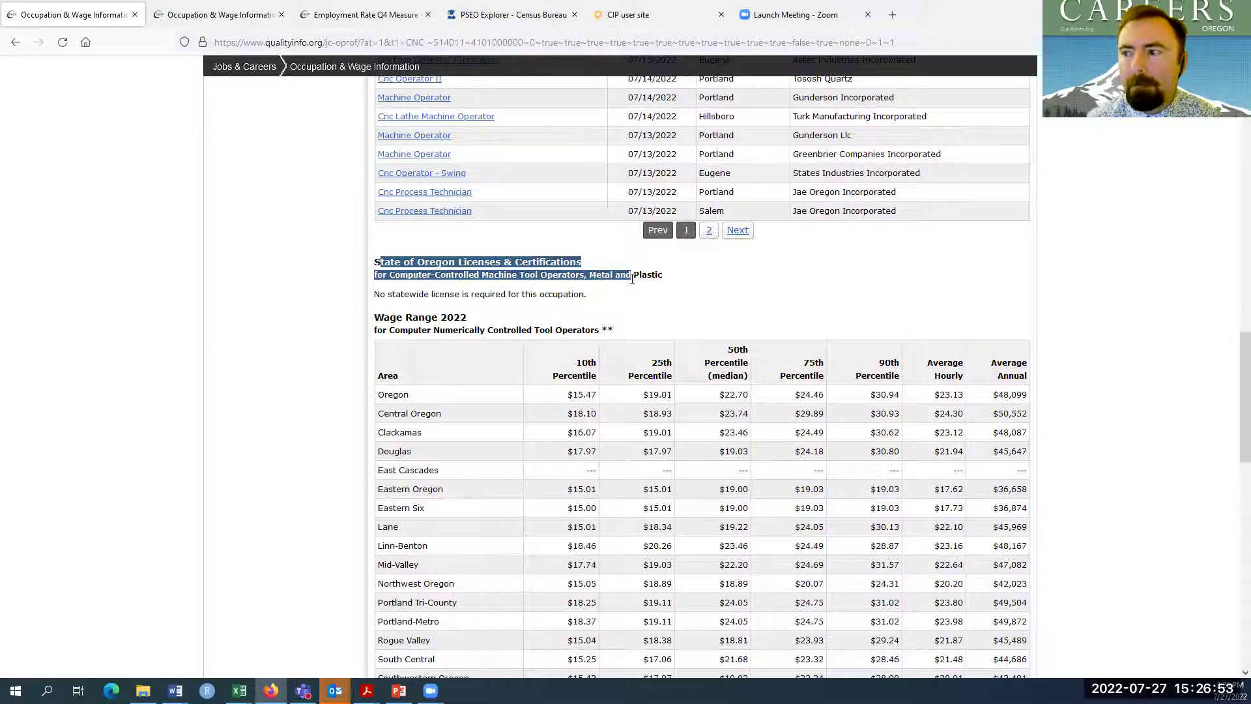
{"action": "left_click", "coordinate": [329, 316]}
{"action": "scroll", "coordinate": [327, 326], "scroll_direction": "down", "scroll_amount": 3}
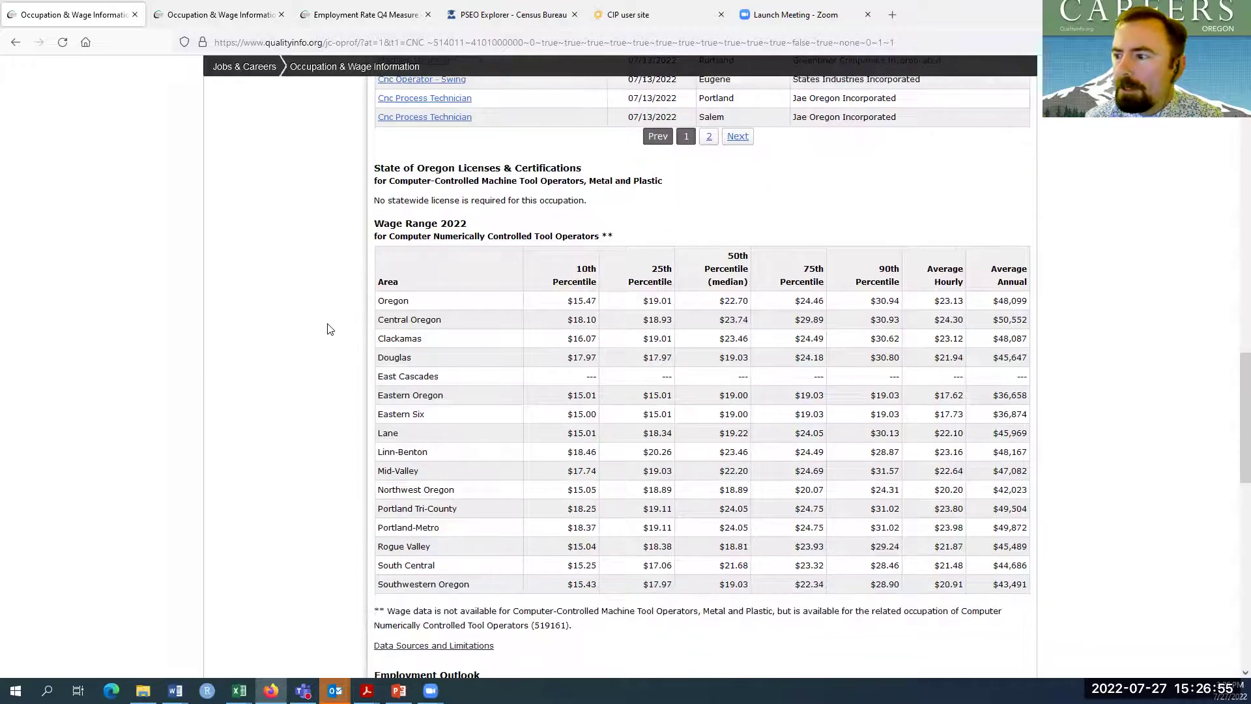
{"action": "scroll", "coordinate": [329, 329], "scroll_direction": "down", "scroll_amount": 1}
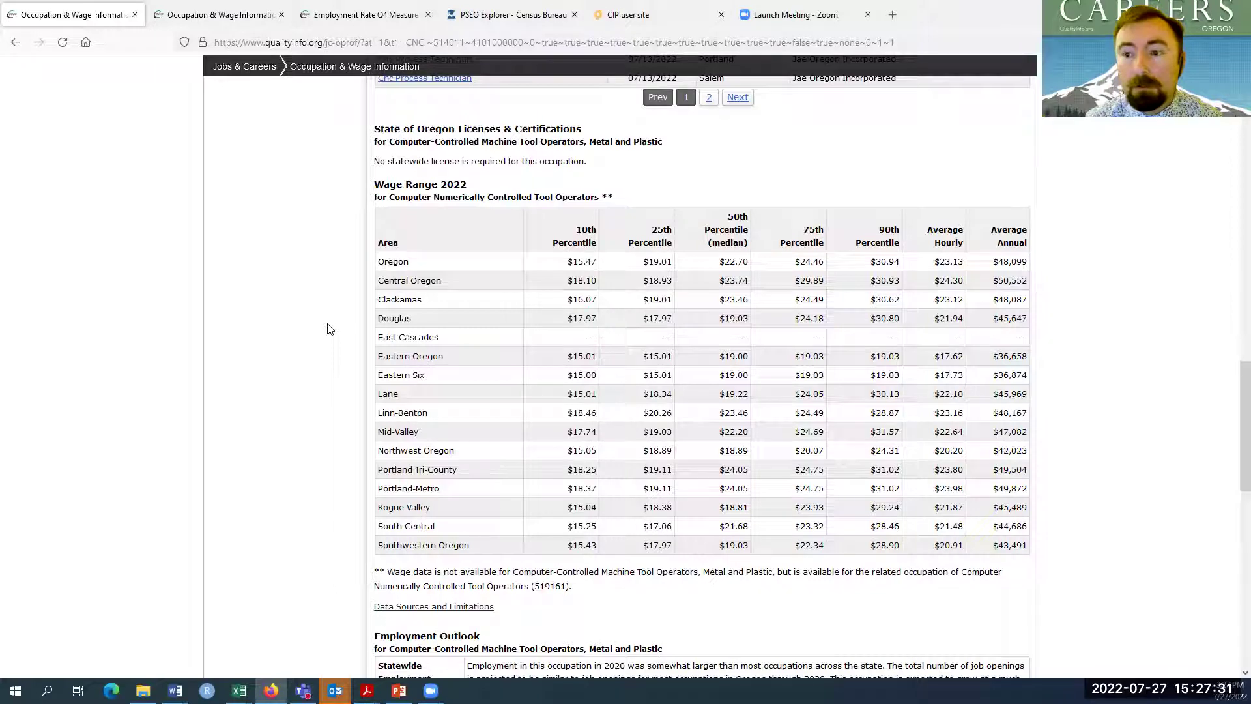
Step: Set the report area to Lane and generate the full report for the selected occupation
{"action": "scroll", "coordinate": [324, 281], "scroll_direction": "up", "scroll_amount": 15}
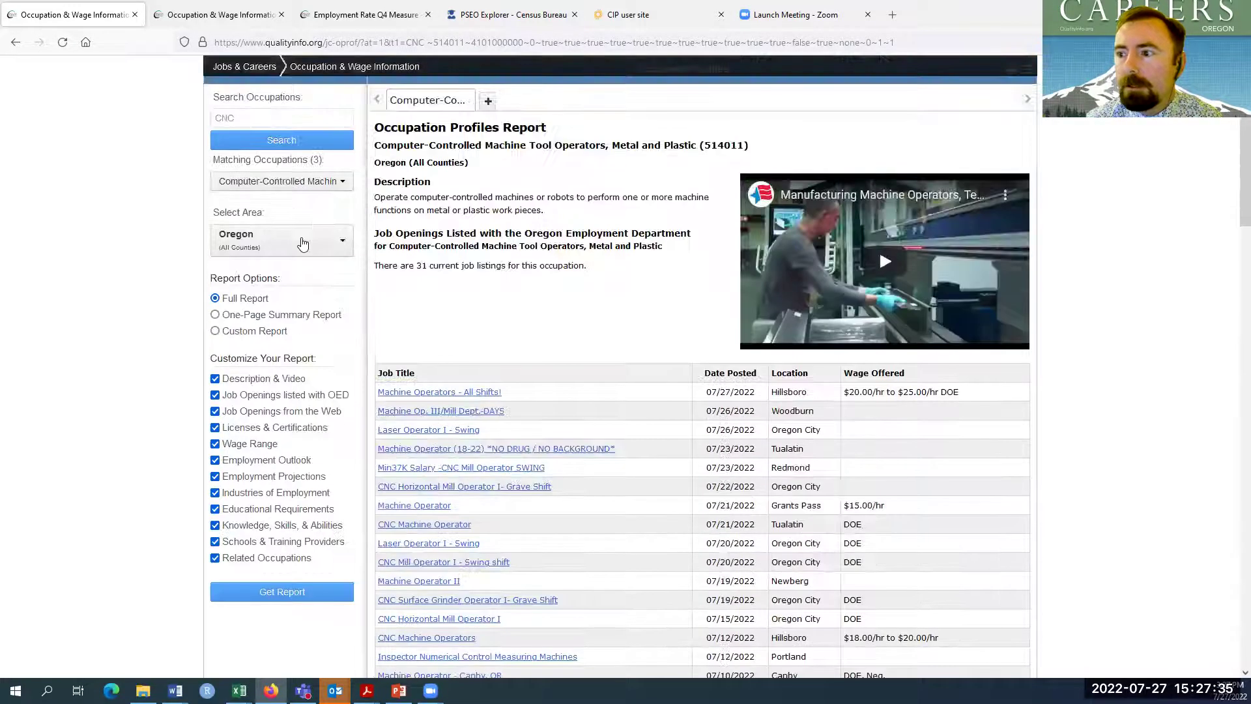
{"action": "left_click", "coordinate": [301, 241]}
{"action": "scroll", "coordinate": [291, 335], "scroll_direction": "down", "scroll_amount": 6}
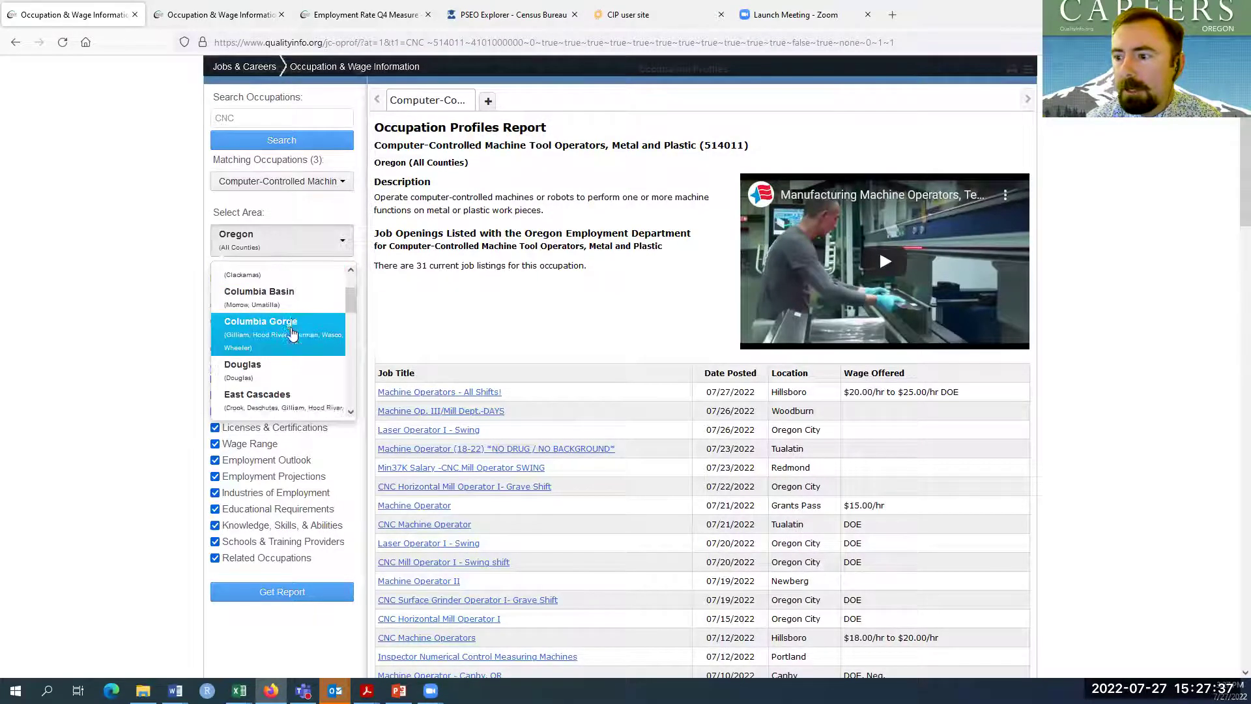
{"action": "left_click", "coordinate": [272, 303]}
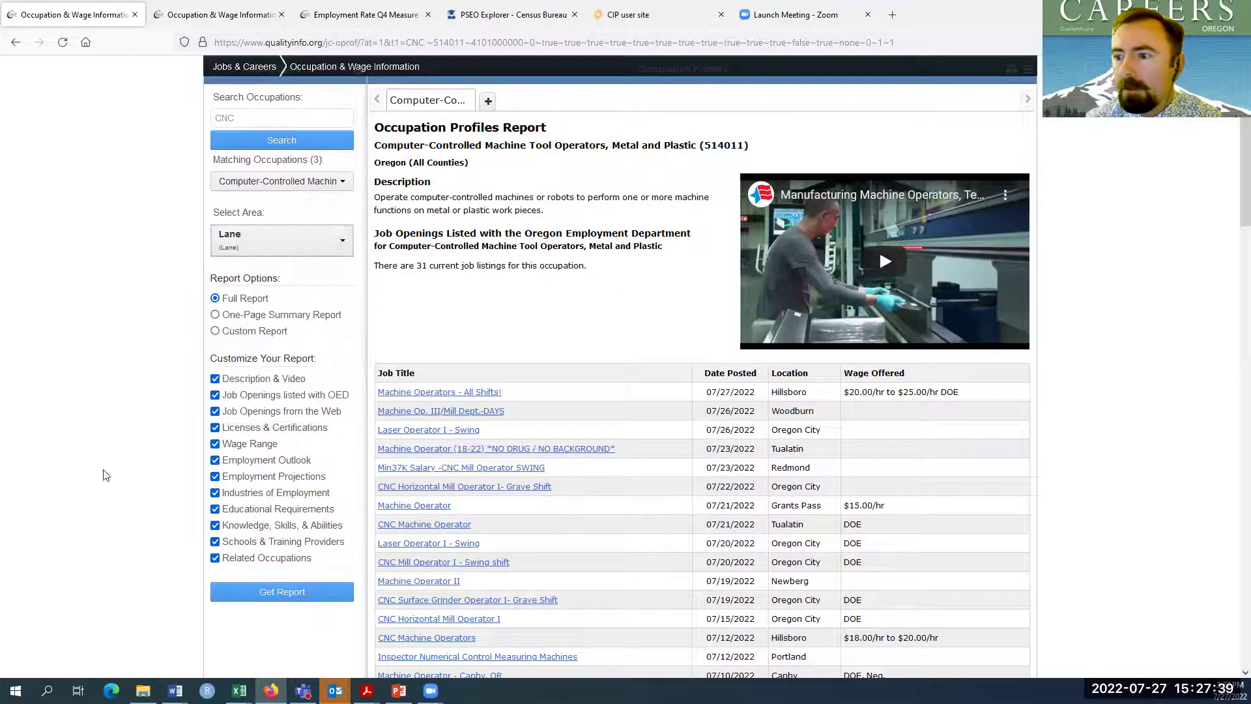
{"action": "left_click", "coordinate": [291, 594]}
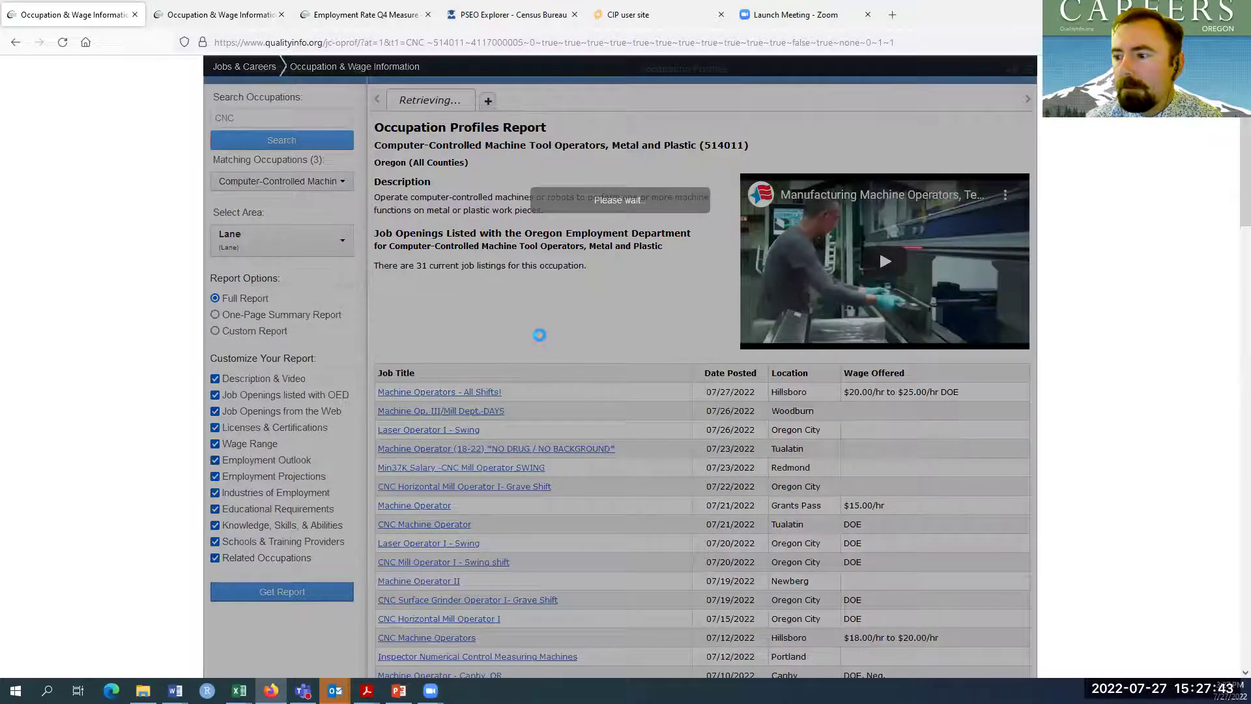
Step: Review the Lane report's Wage Range 2022 table, highlighting the Lane wages, and look over the Employment Outlook and training provider sections
{"action": "scroll", "coordinate": [544, 327], "scroll_direction": "down", "scroll_amount": 9}
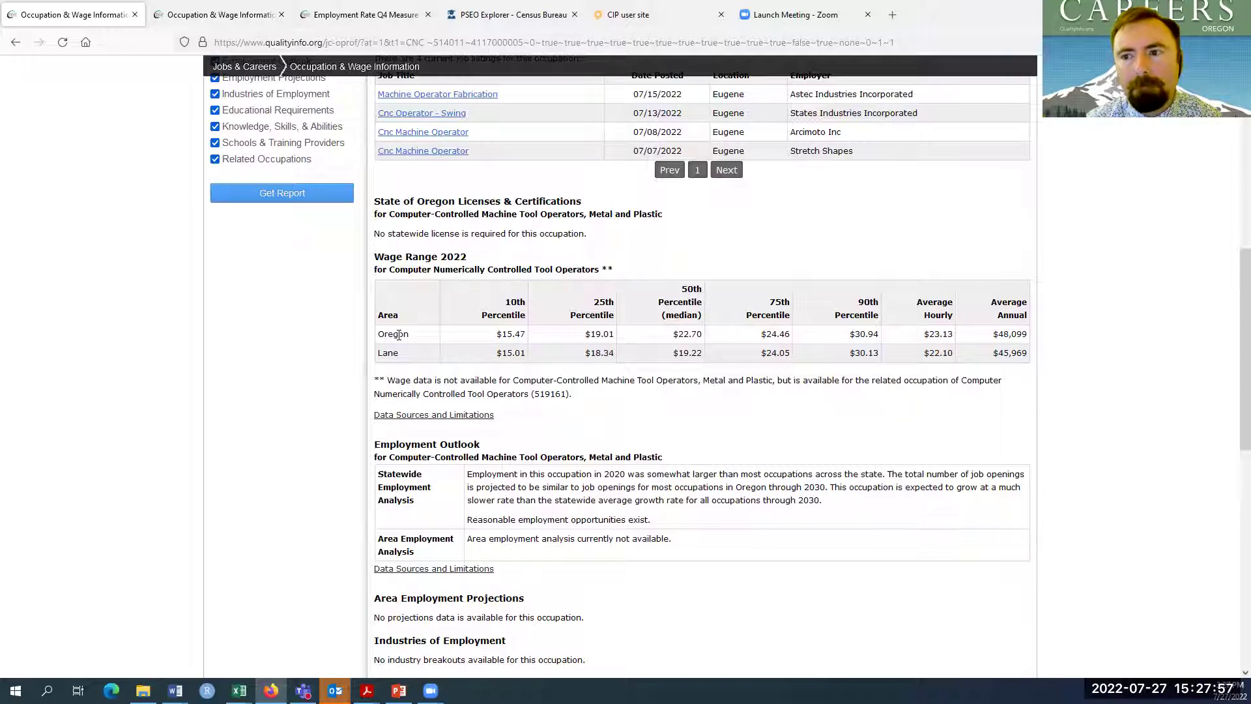
{"action": "left_click_drag", "start_coordinate": [486, 352], "coordinate": [890, 360]}
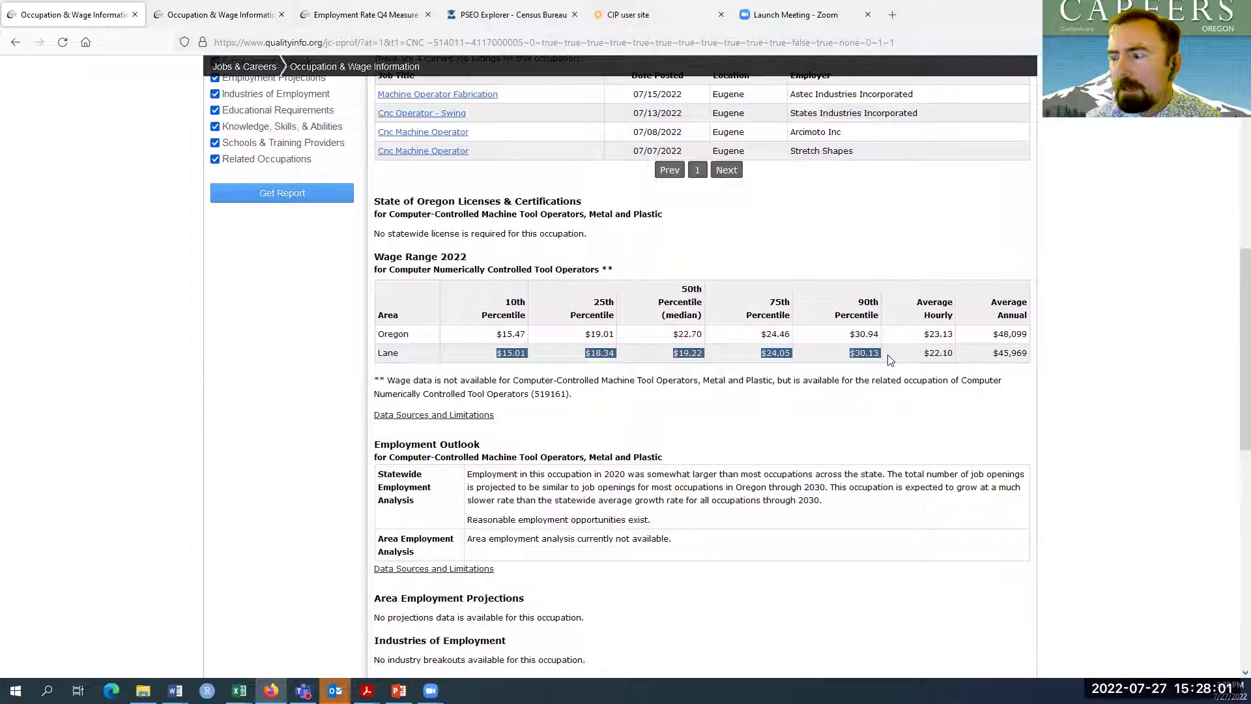
{"action": "left_click_drag", "start_coordinate": [920, 354], "coordinate": [1043, 356]}
{"action": "left_click", "coordinate": [1053, 346]}
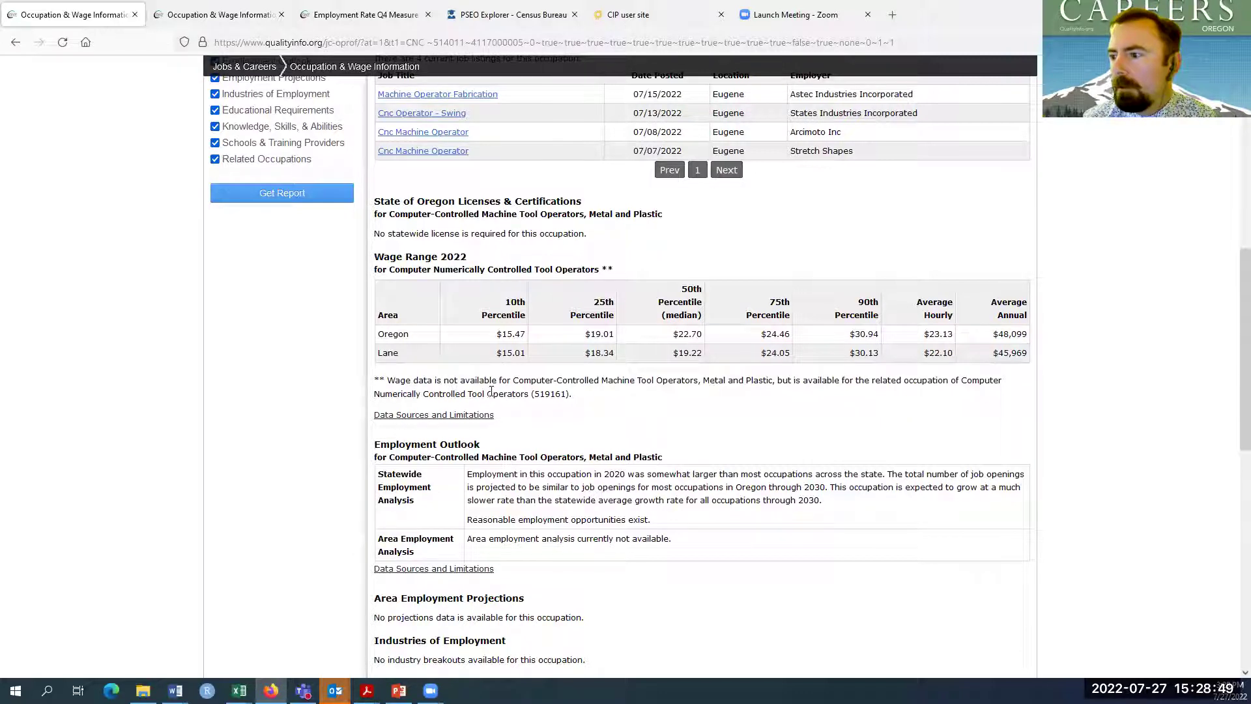
{"action": "scroll", "coordinate": [532, 395], "scroll_direction": "down", "scroll_amount": 3}
{"action": "scroll", "coordinate": [532, 396], "scroll_direction": "down", "scroll_amount": 3}
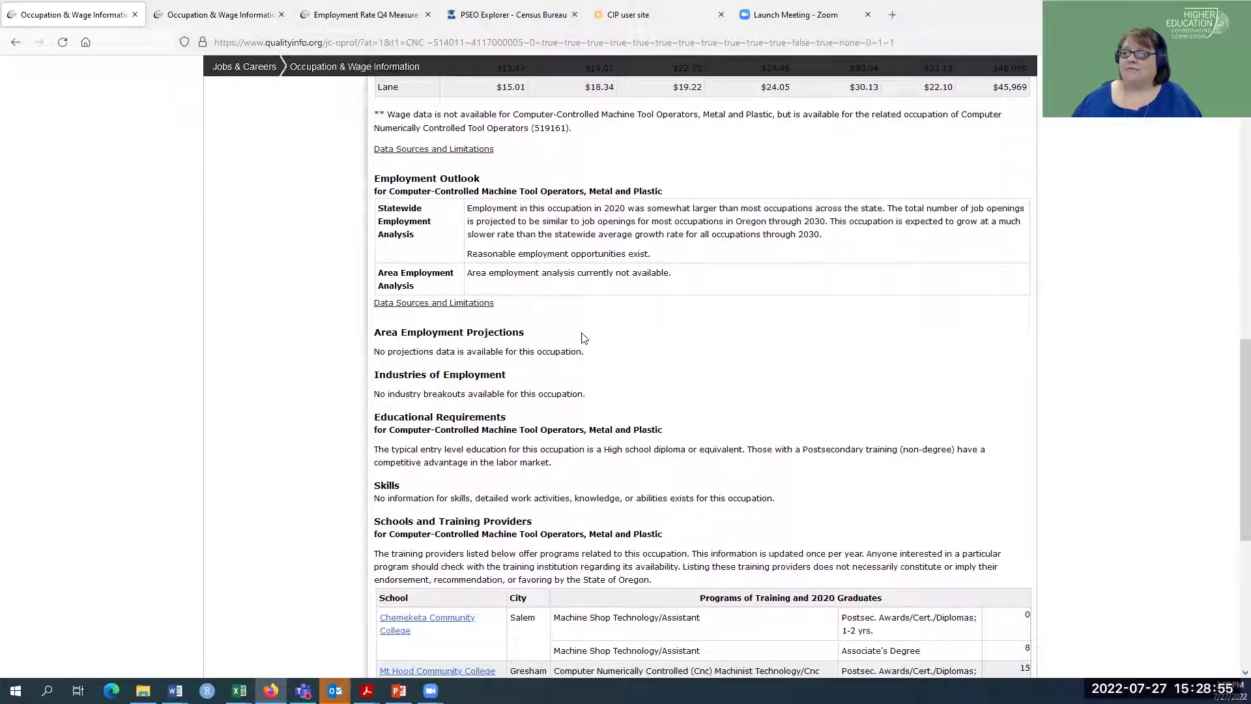
{"action": "scroll", "coordinate": [570, 179], "scroll_direction": "up", "scroll_amount": 5}
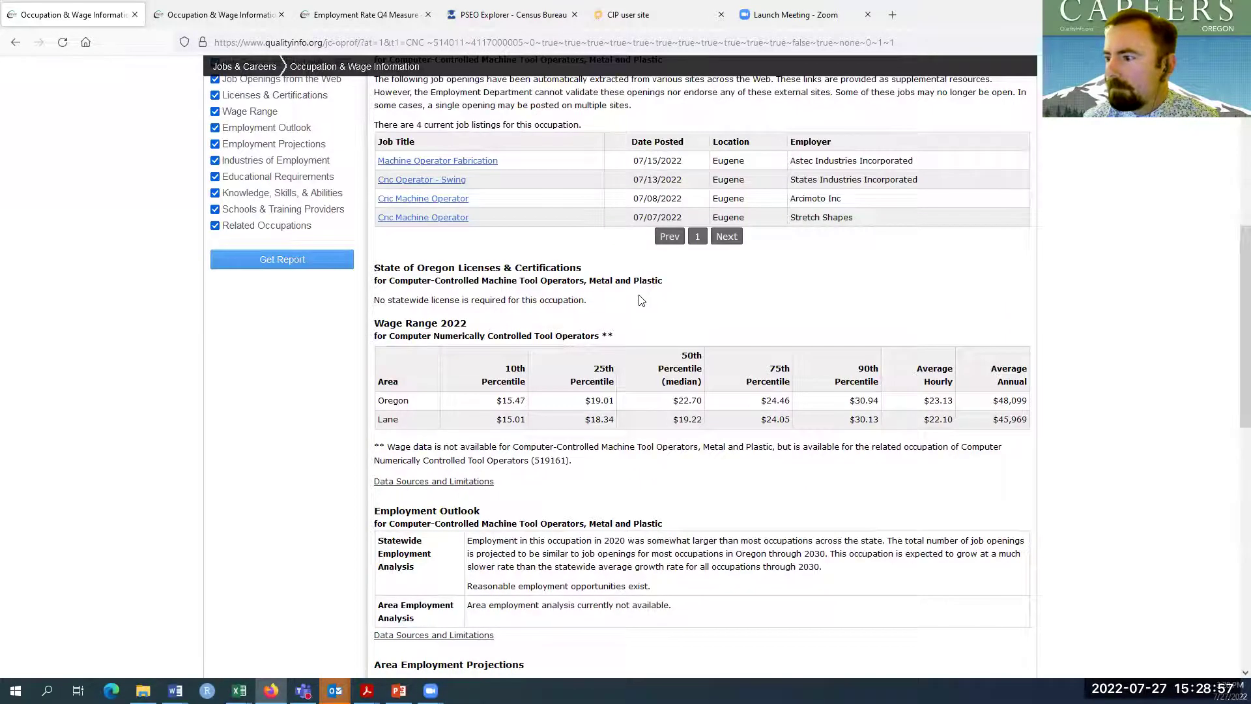
{"action": "scroll", "coordinate": [639, 297], "scroll_direction": "down", "scroll_amount": 1}
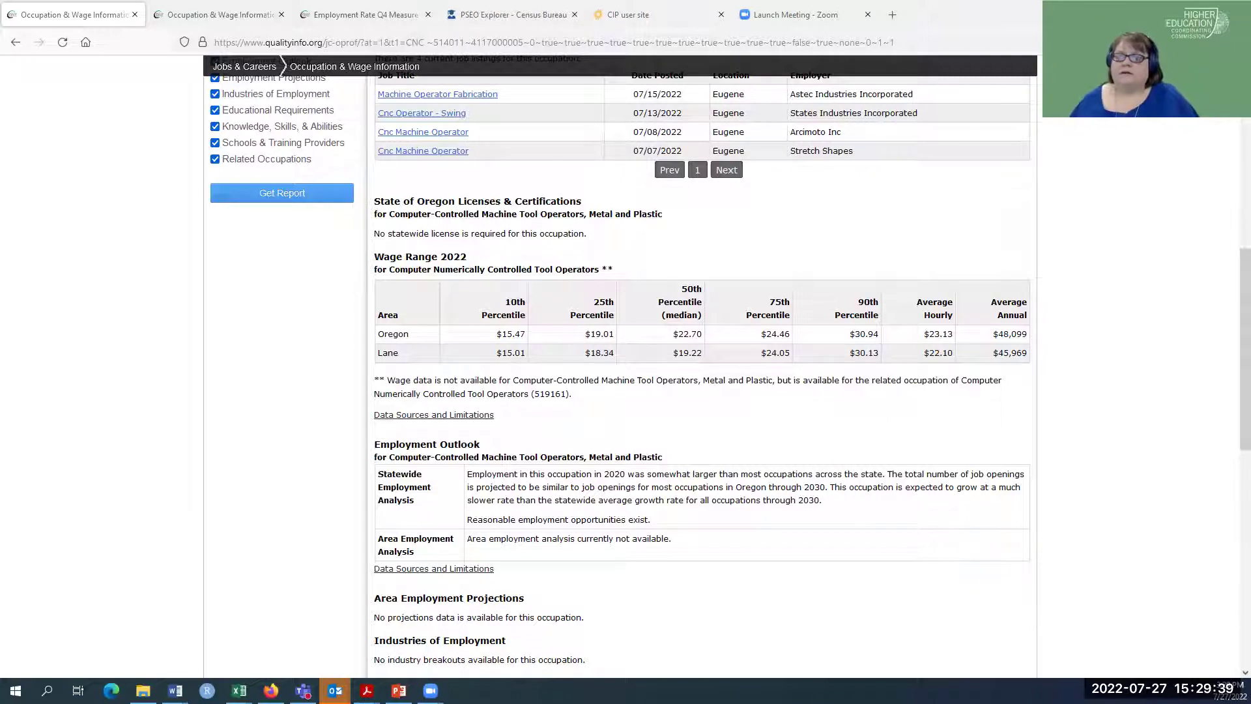
Step: Switch to the Example of Percentiles workbook in Excel and examine ABC CNC Machine Shop's job titles, employee numbers and hourly wages
{"action": "left_click", "coordinate": [239, 691]}
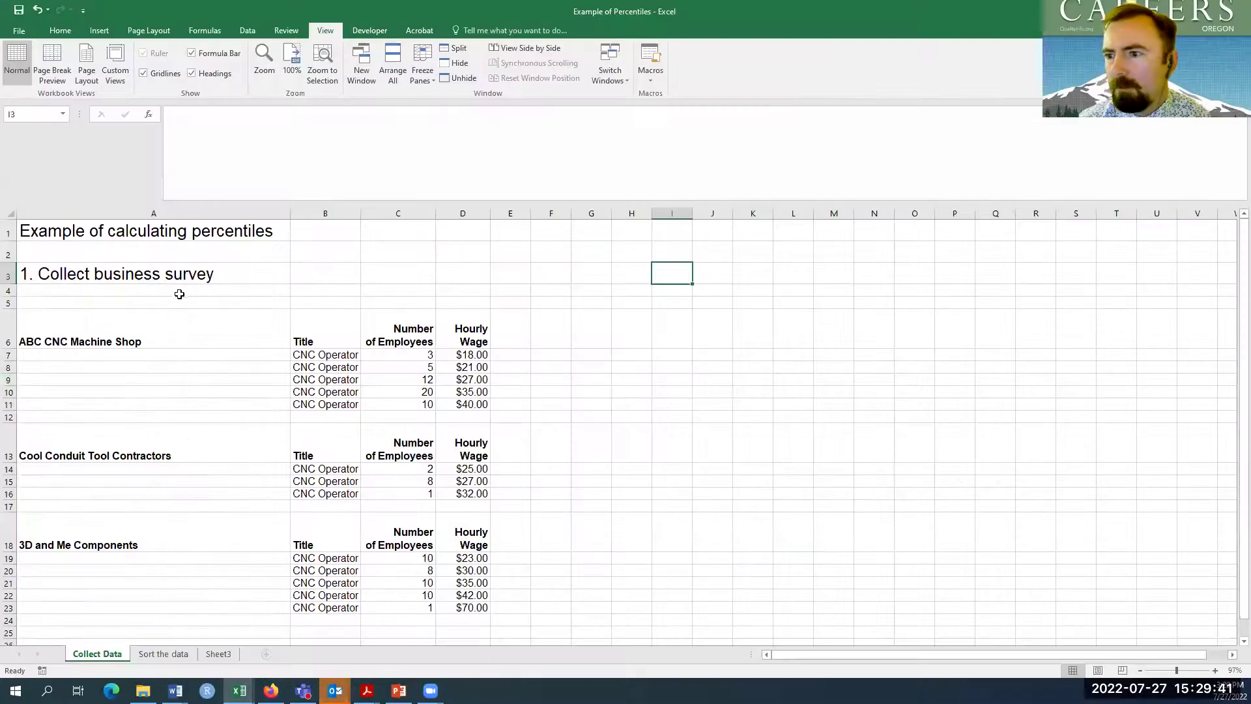
{"action": "left_click", "coordinate": [171, 302]}
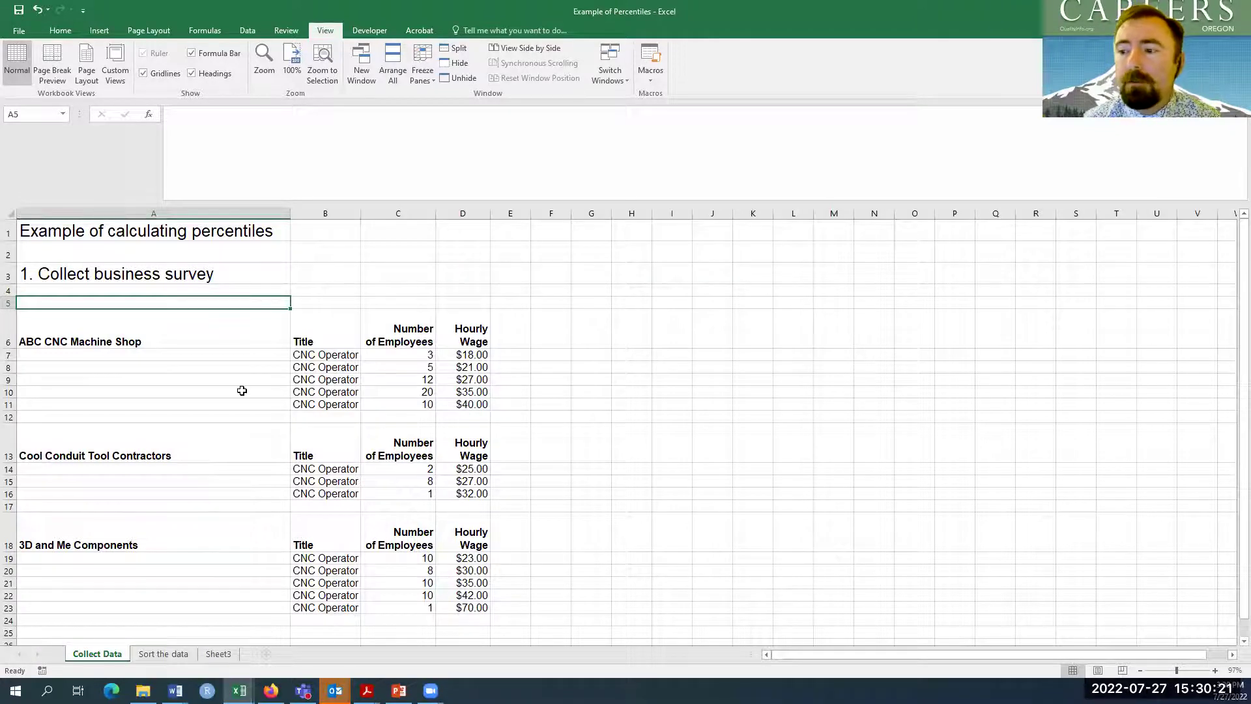
{"action": "left_click", "coordinate": [213, 321]}
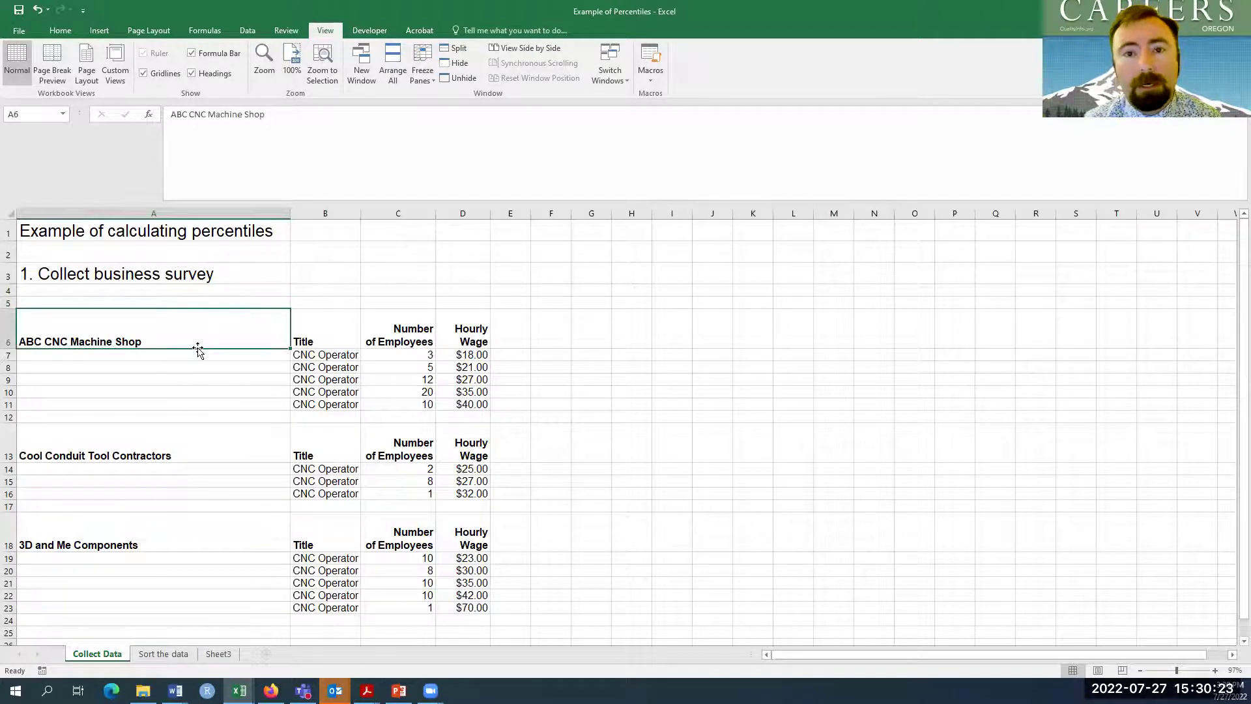
{"action": "left_click_drag", "start_coordinate": [329, 355], "coordinate": [337, 407]}
{"action": "left_click", "coordinate": [401, 363]}
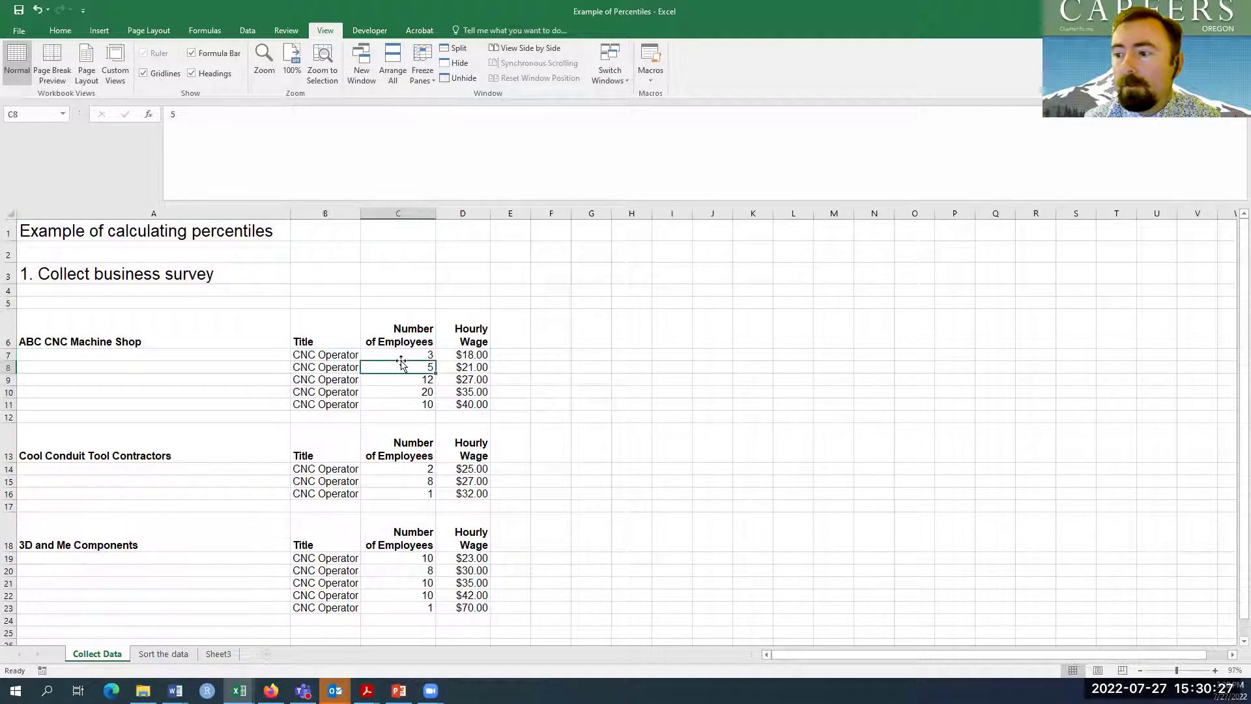
{"action": "left_click", "coordinate": [401, 355]}
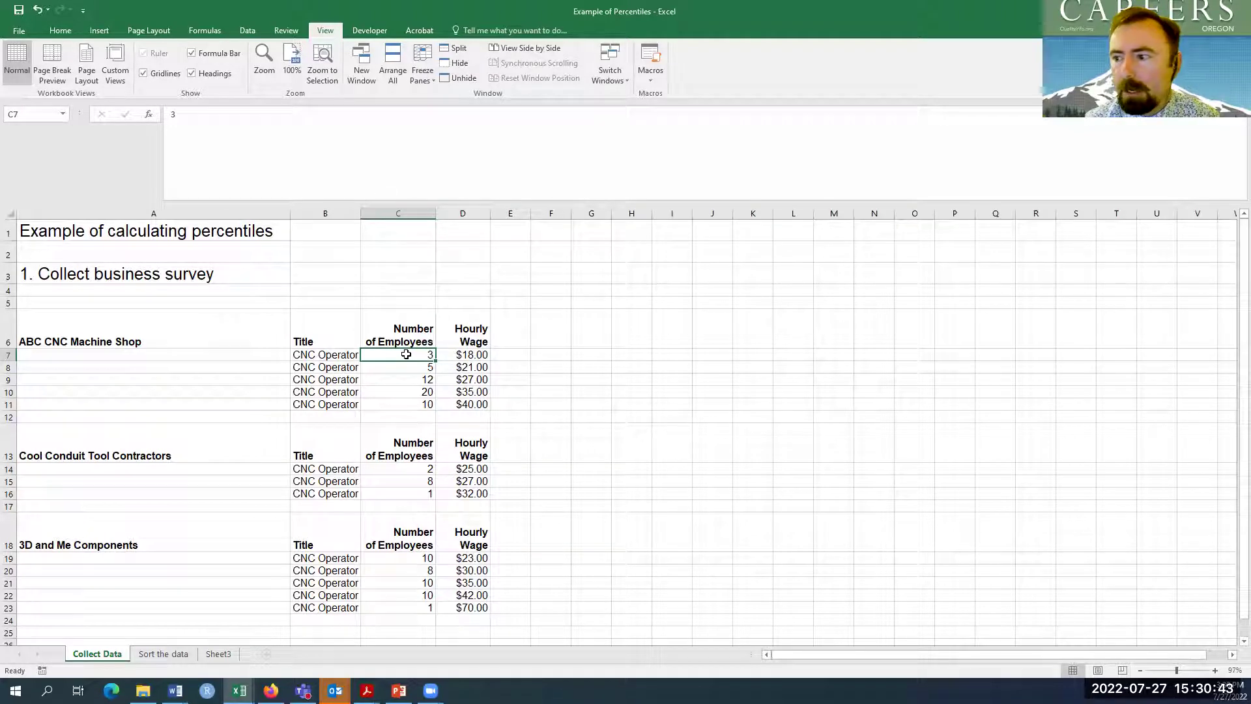
{"action": "left_click_drag", "start_coordinate": [472, 354], "coordinate": [475, 405]}
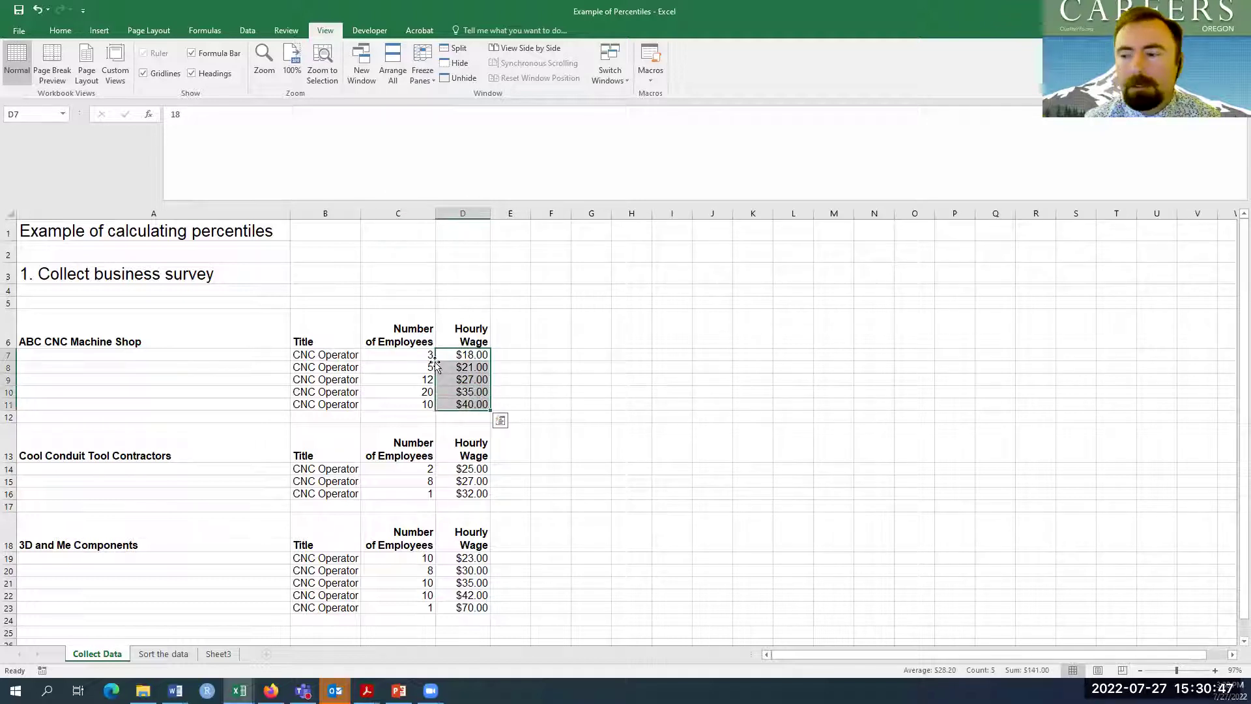
{"action": "left_click", "coordinate": [409, 355]}
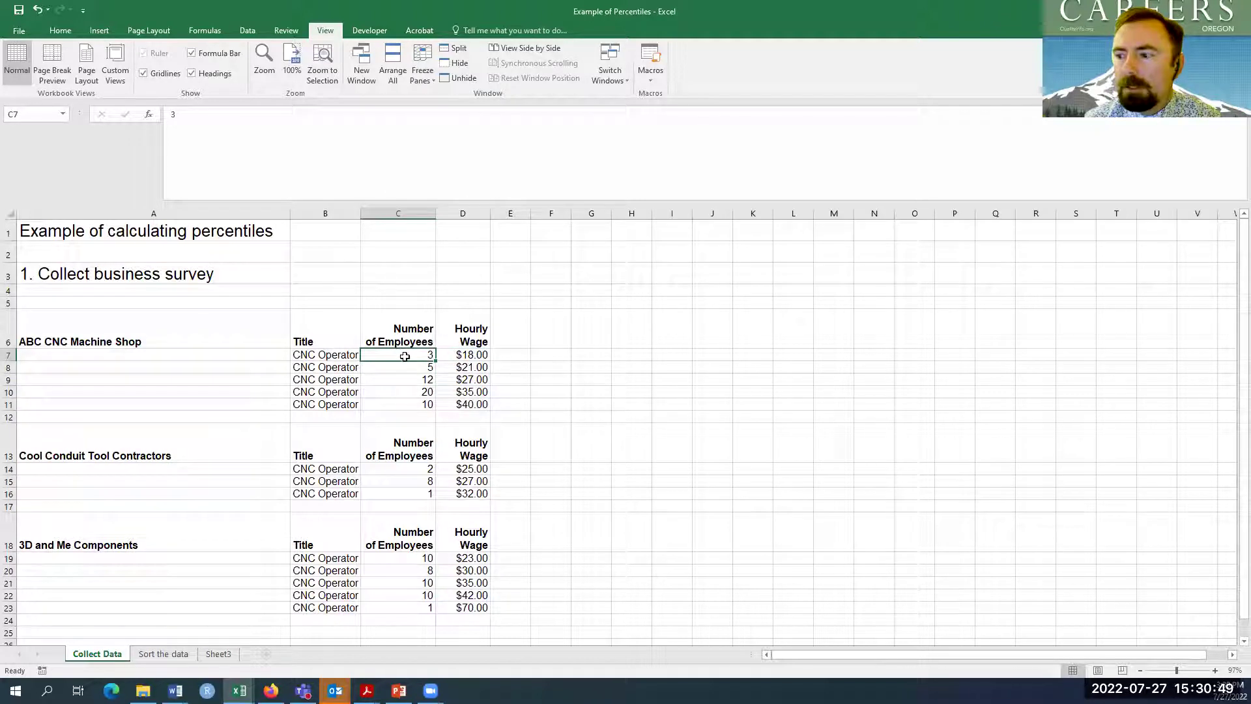
{"action": "left_click_drag", "start_coordinate": [476, 355], "coordinate": [474, 391]}
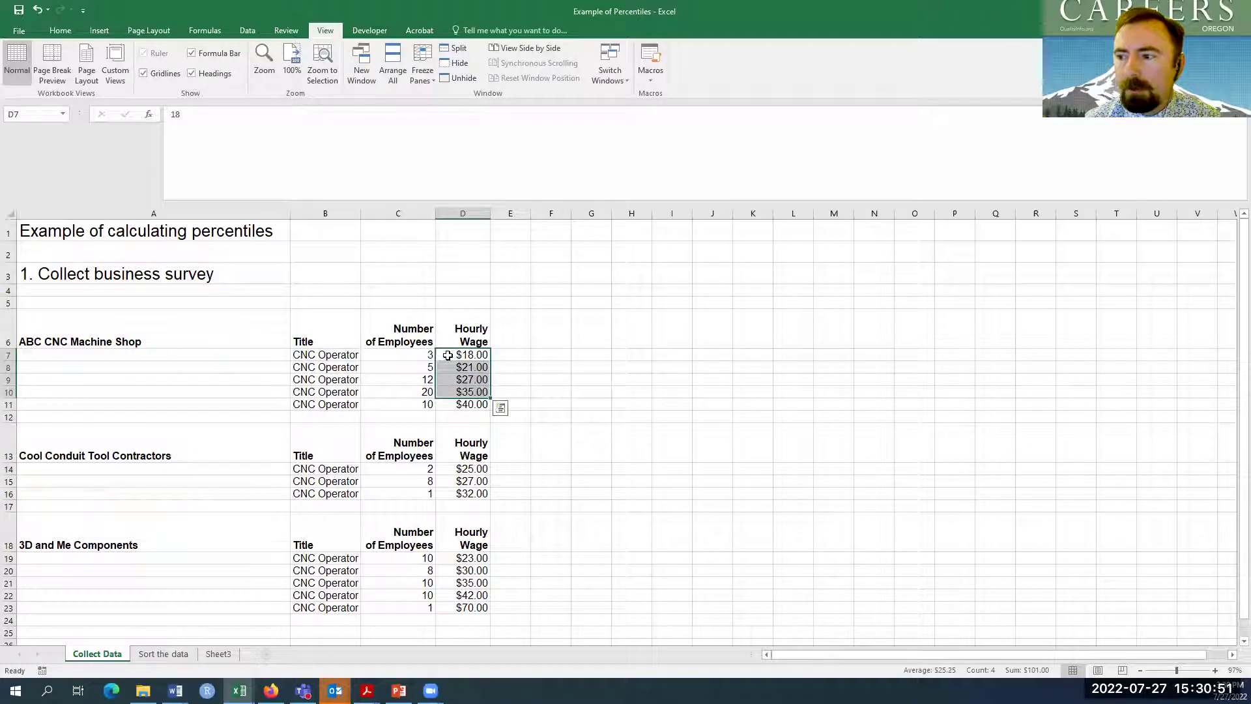
{"action": "left_click", "coordinate": [402, 354]}
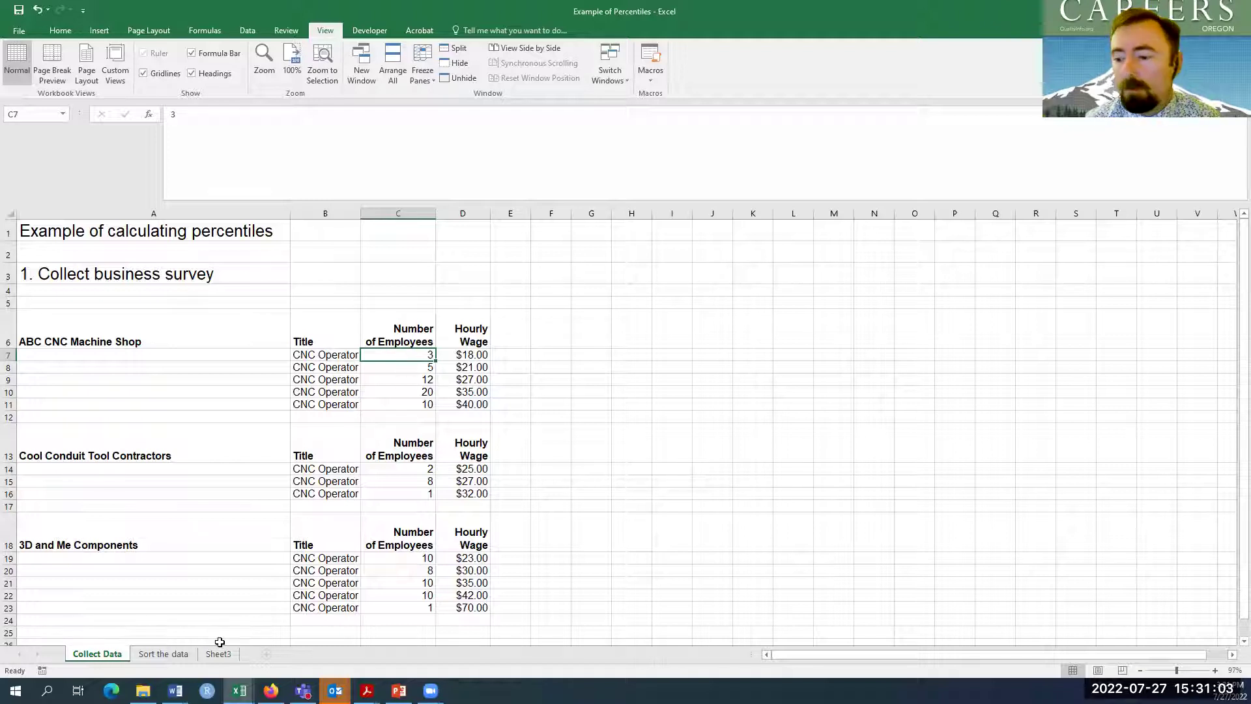
Step: On the Sort the data sheet, fit the Title column to its contents and select all CNC Operator records in A2:C14
{"action": "left_click", "coordinate": [176, 655]}
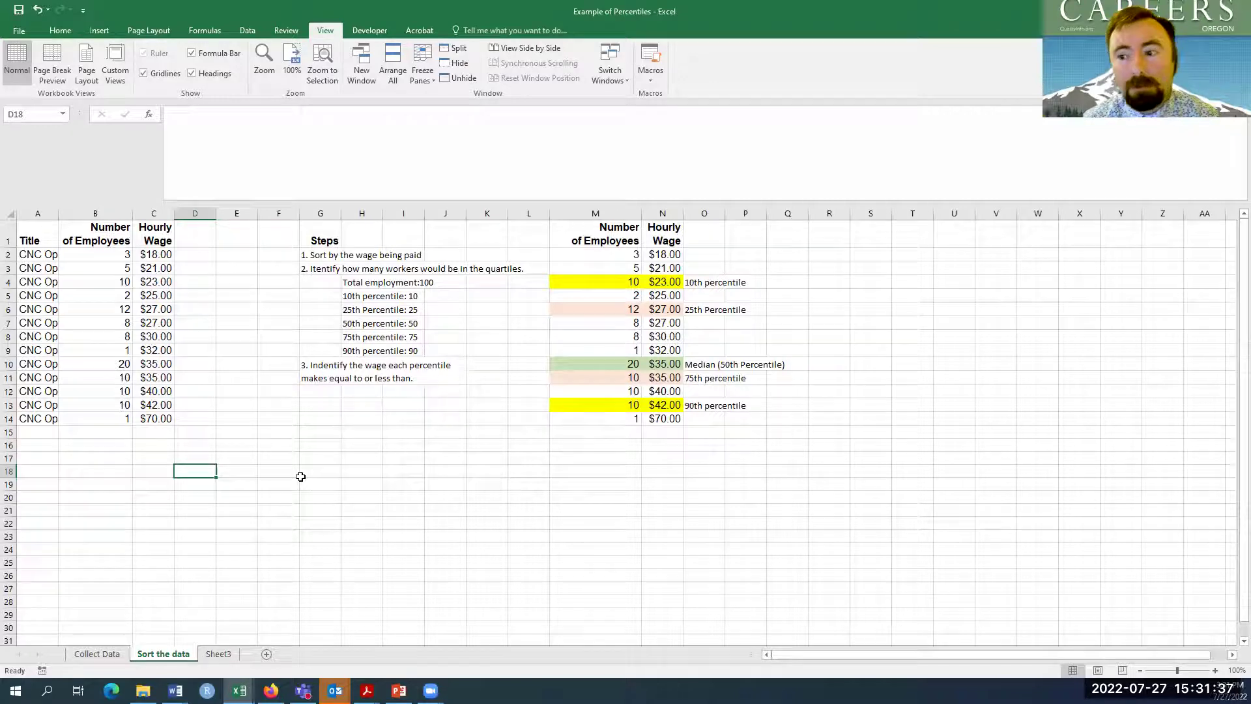
{"action": "double_click", "coordinate": [54, 215]}
{"action": "left_click", "coordinate": [188, 254]}
{"action": "left_click_drag", "start_coordinate": [188, 254], "coordinate": [58, 418]}
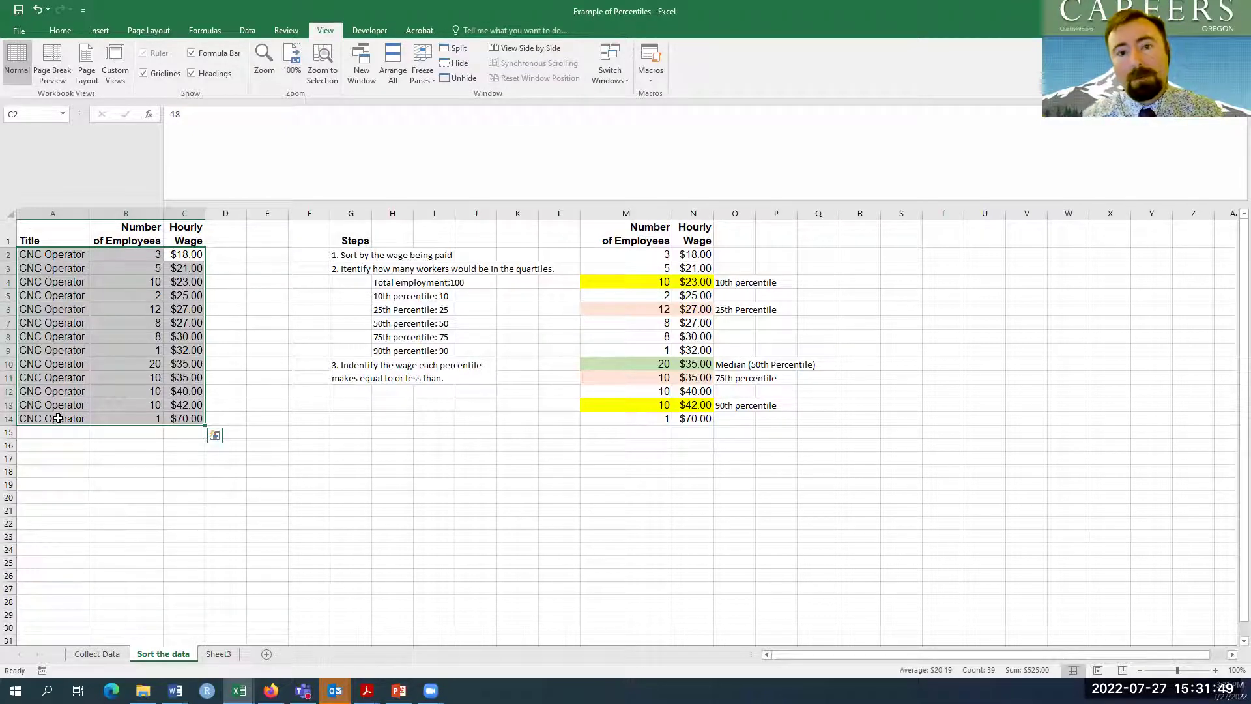
Step: Examine the sorted Number of Employees and Hourly Wage columns together with the first two percentile calculation steps
{"action": "left_click", "coordinate": [129, 259]}
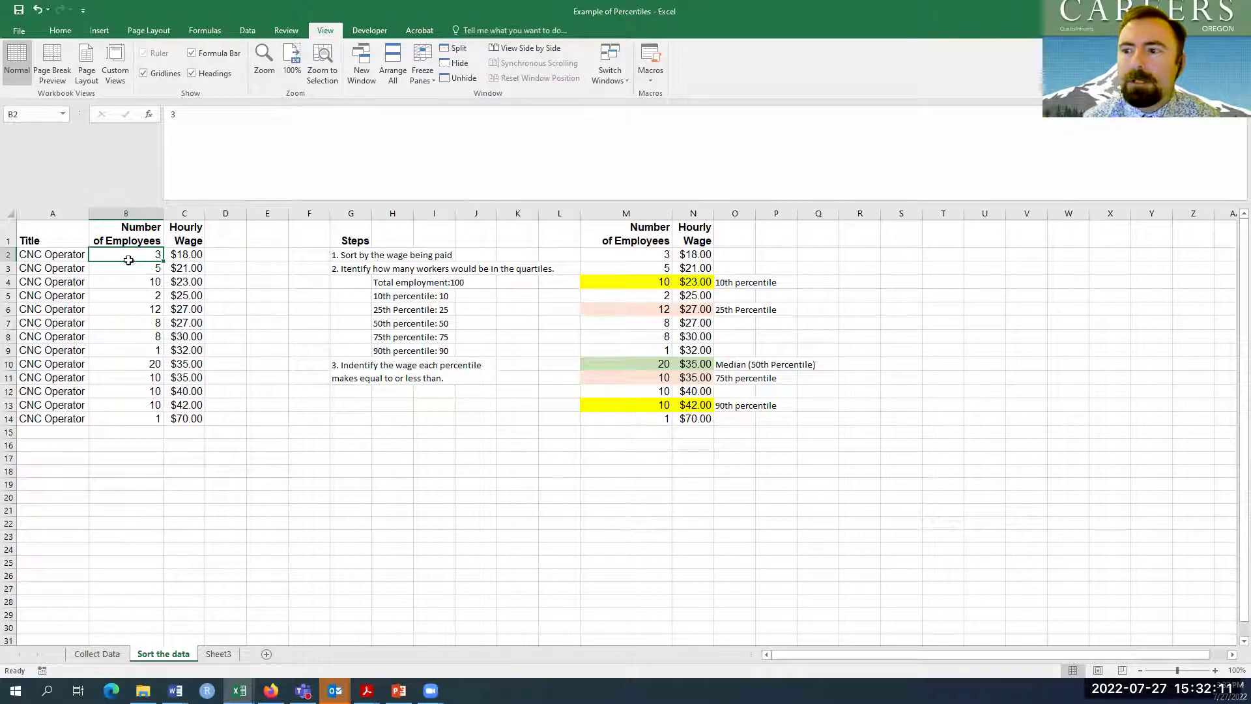
{"action": "left_click_drag", "start_coordinate": [149, 254], "coordinate": [137, 422]}
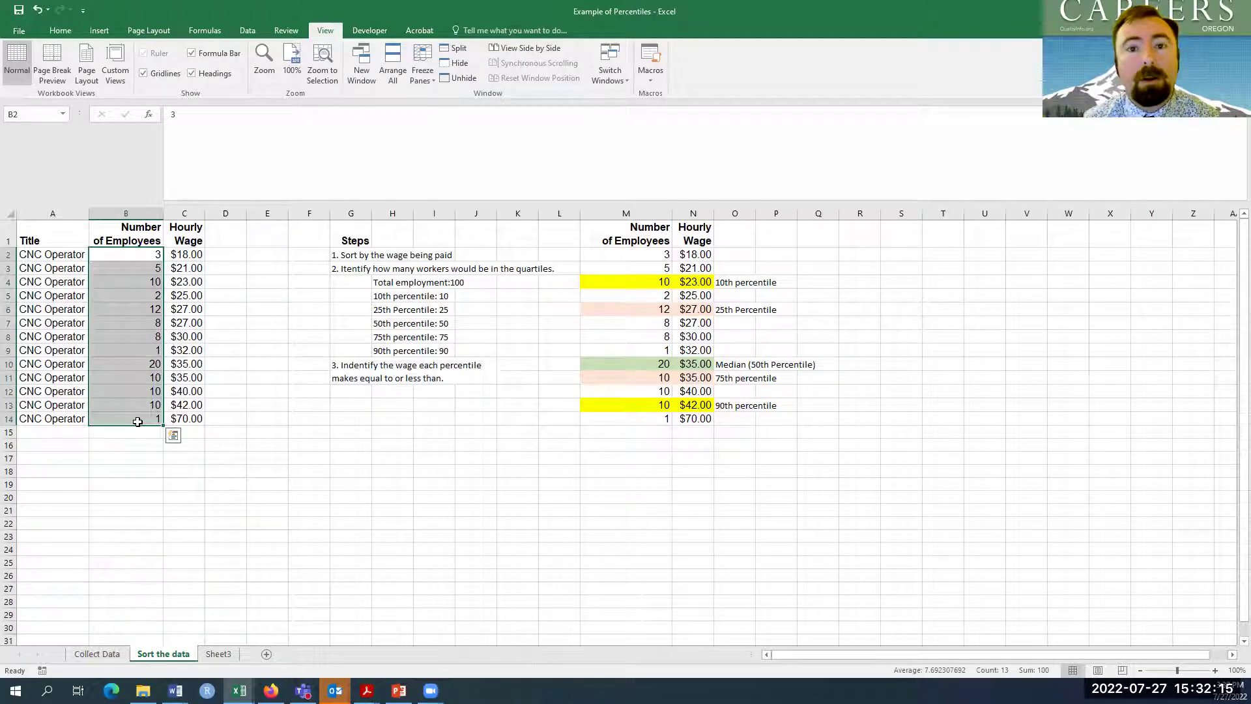
{"action": "left_click", "coordinate": [186, 257]}
{"action": "left_click_drag", "start_coordinate": [186, 257], "coordinate": [194, 420]}
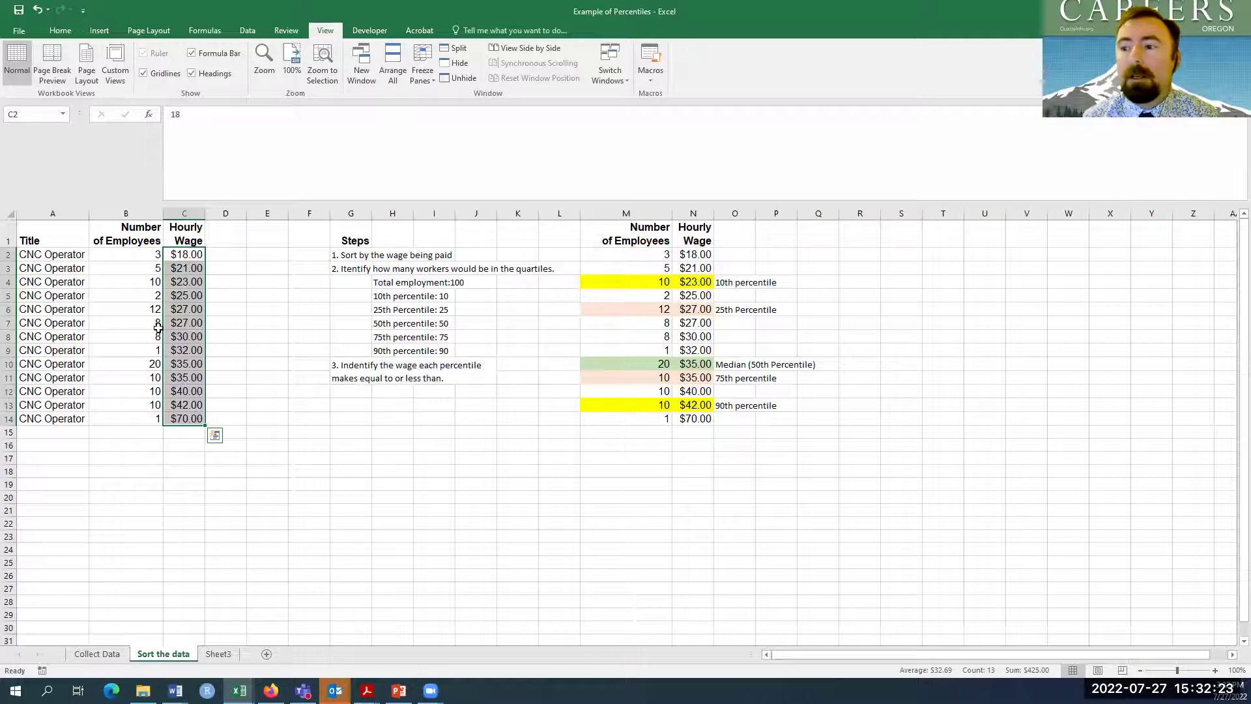
{"action": "left_click", "coordinate": [135, 281]}
{"action": "left_click", "coordinate": [351, 257]}
{"action": "left_click", "coordinate": [355, 270]}
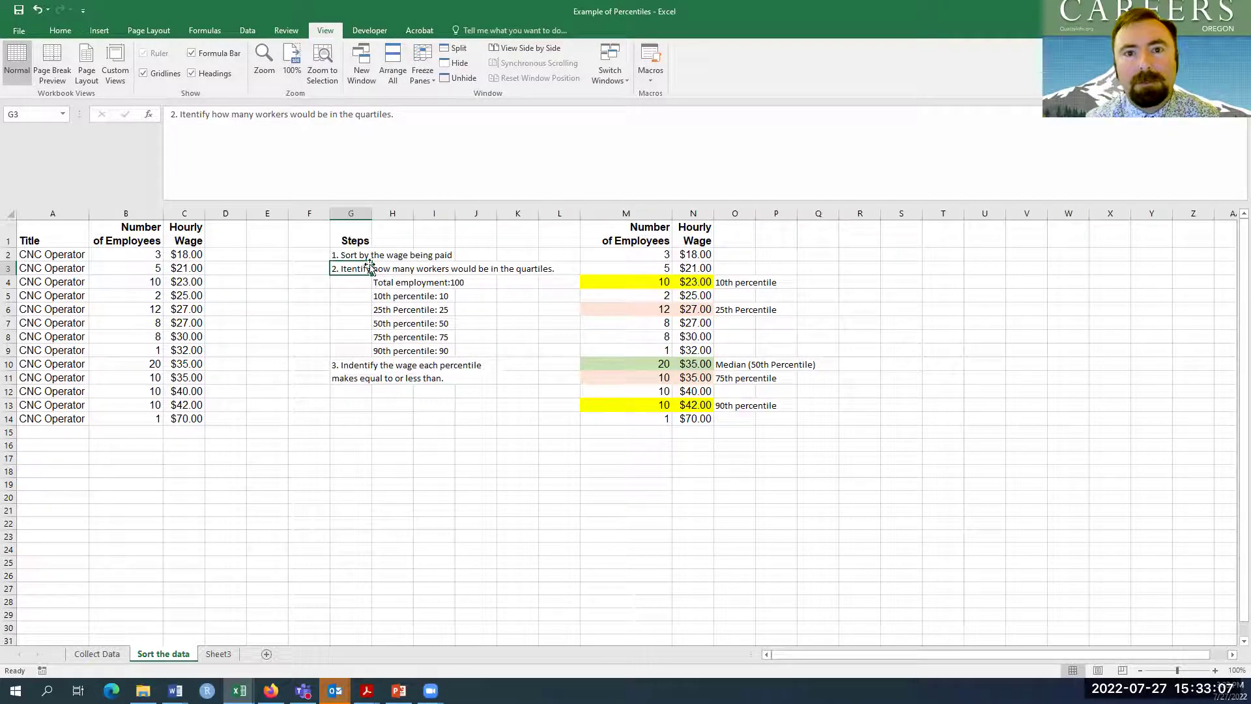
{"action": "left_click_drag", "start_coordinate": [178, 255], "coordinate": [174, 420]}
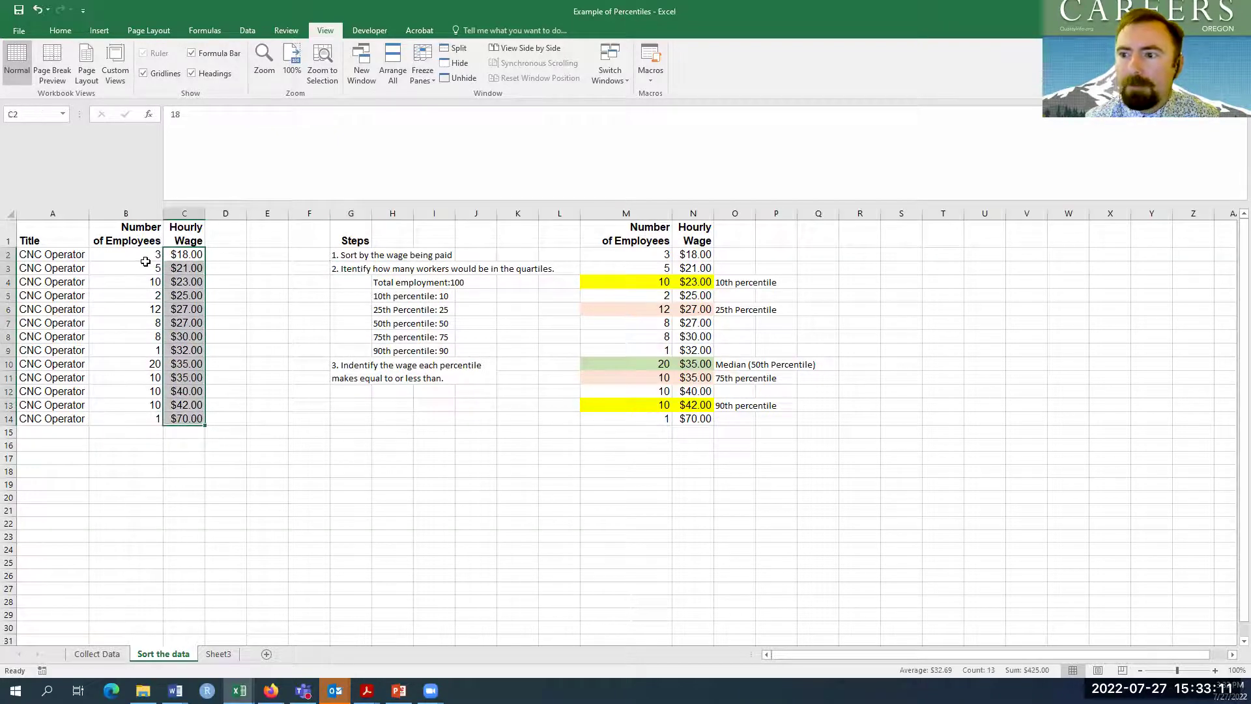
Step: Check the cumulative employee numbers in column M up to the 10th, 25th and 75th percentile rows, and inspect the median and last rows
{"action": "left_click", "coordinate": [602, 253]}
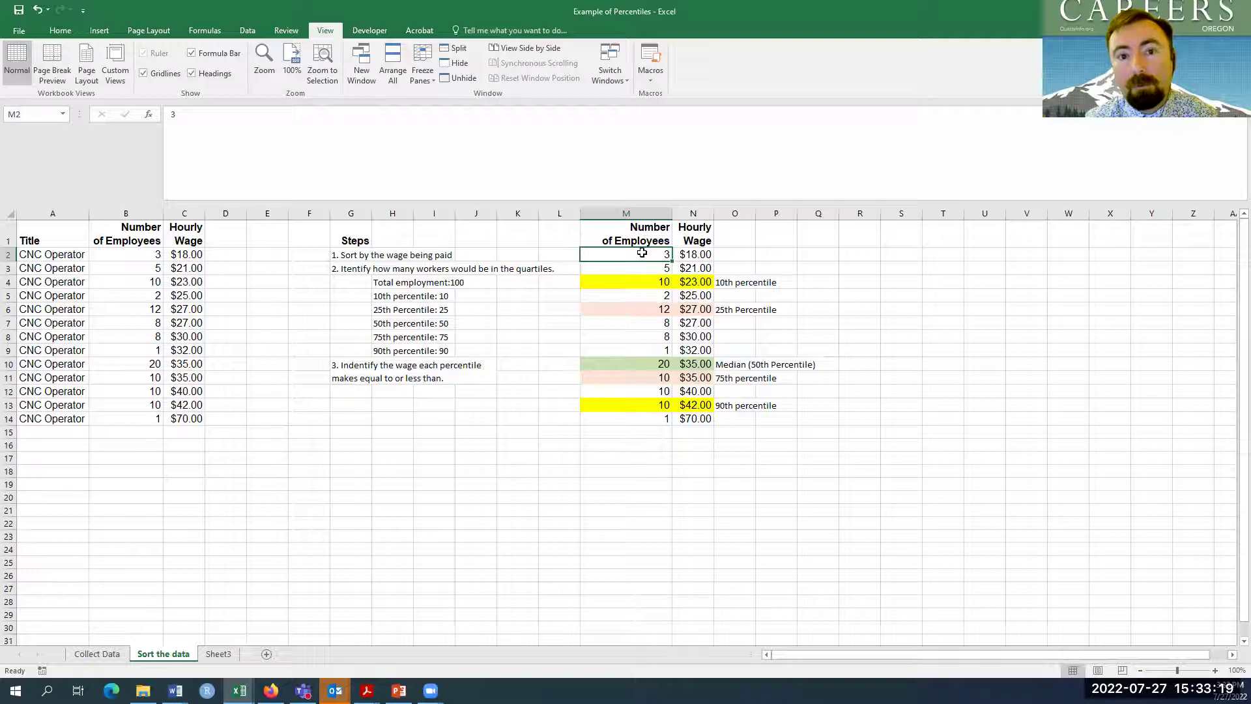
{"action": "left_click_drag", "start_coordinate": [642, 253], "coordinate": [642, 276]}
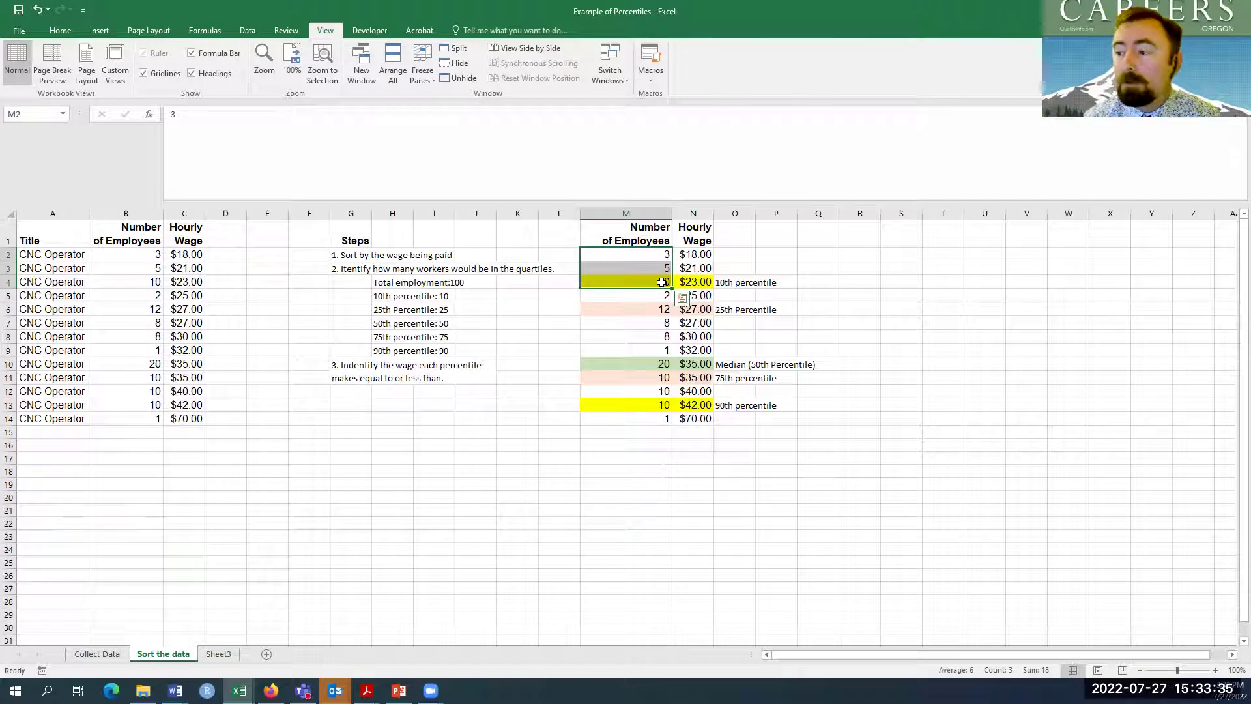
{"action": "left_click", "coordinate": [647, 310]}
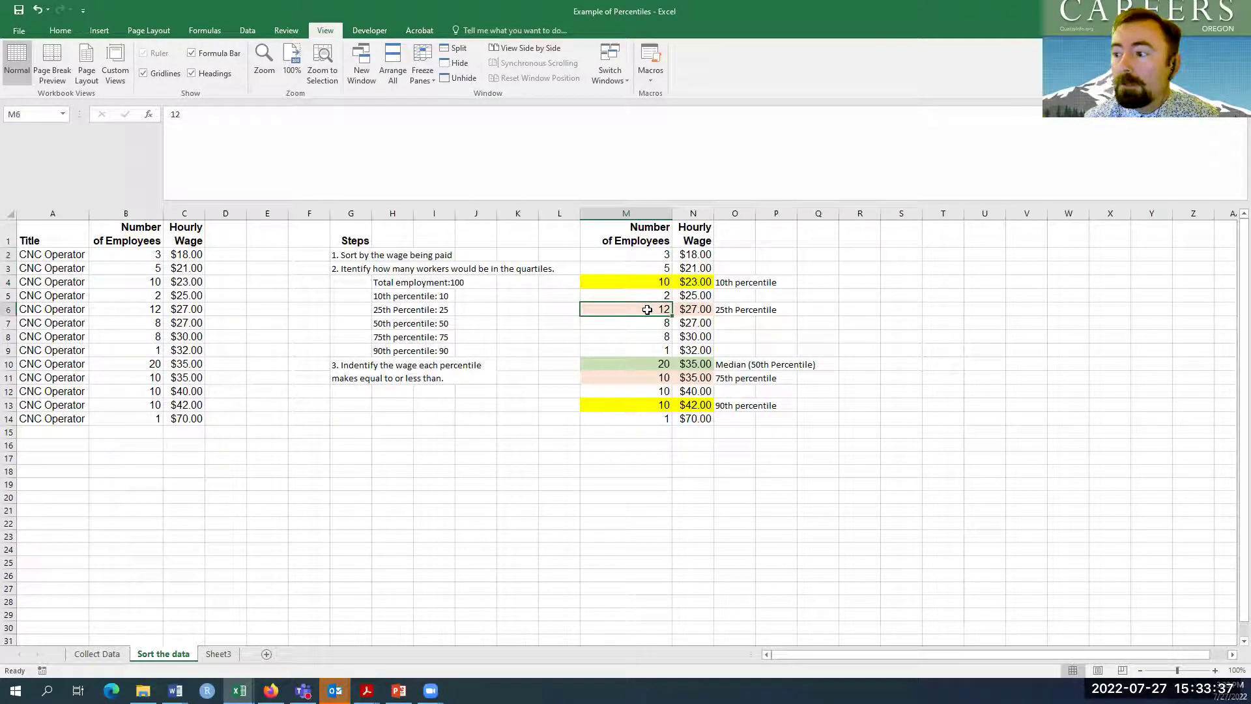
{"action": "left_click_drag", "start_coordinate": [641, 254], "coordinate": [639, 308]}
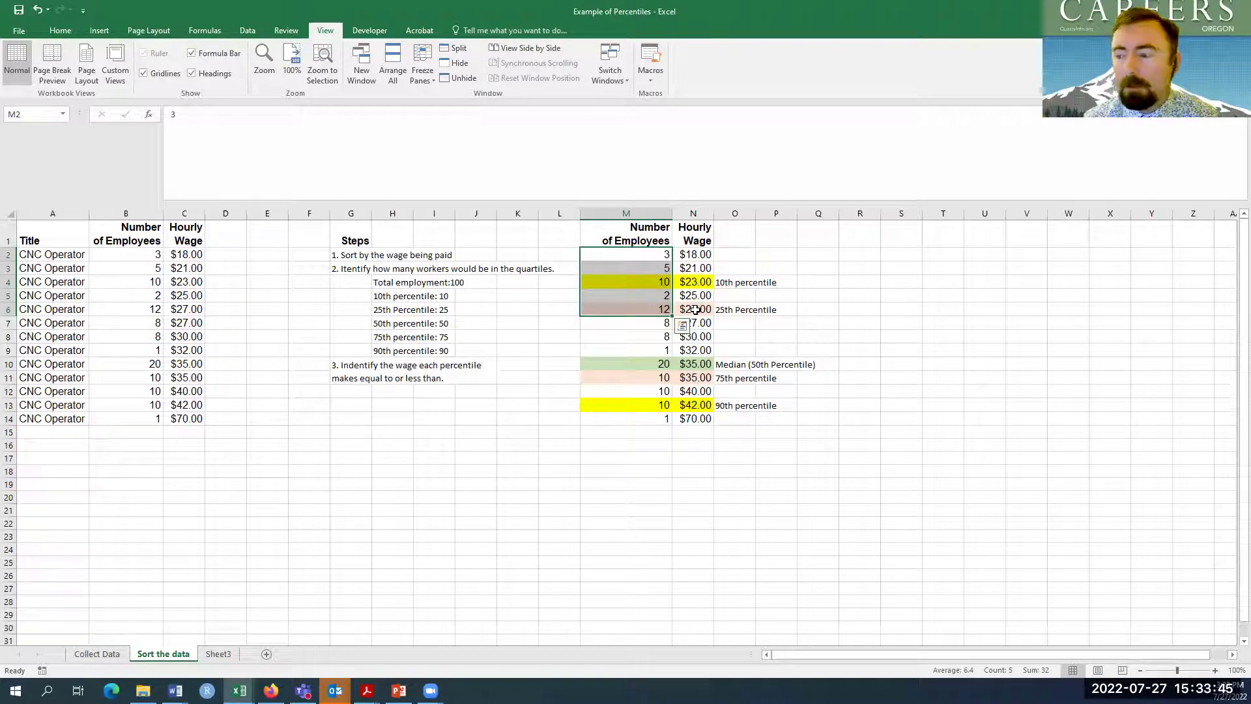
{"action": "left_click", "coordinate": [648, 359]}
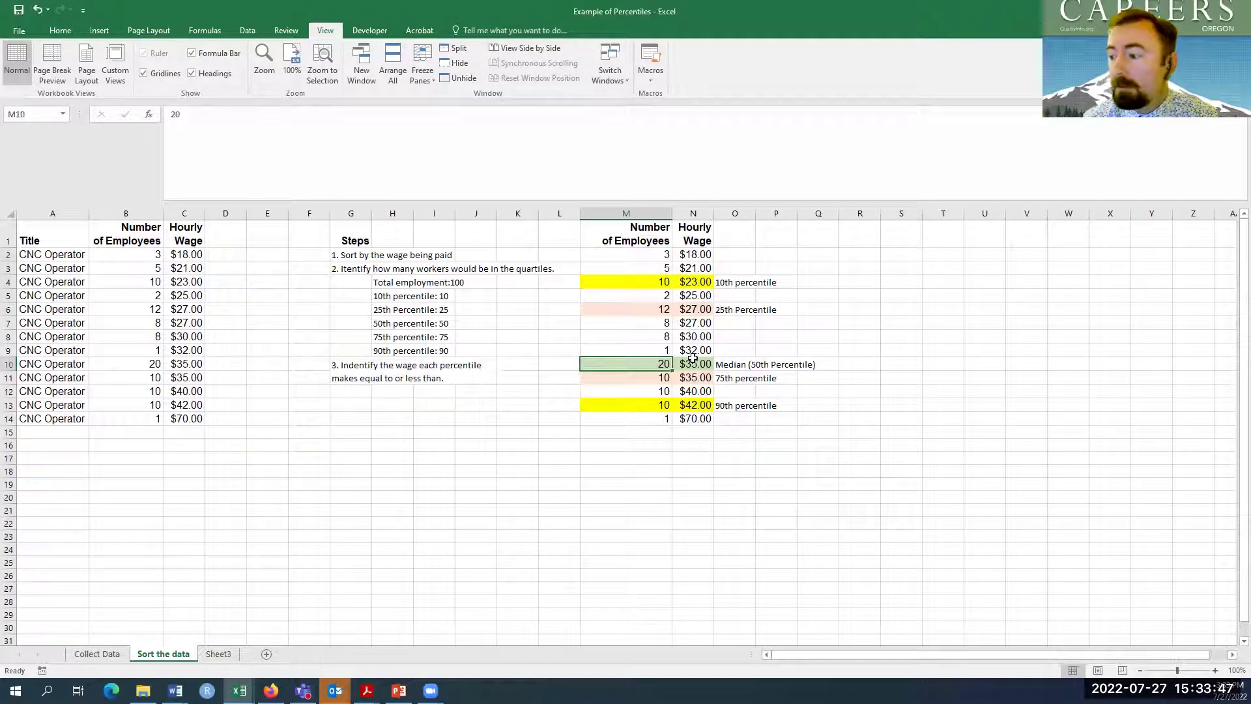
{"action": "left_click_drag", "start_coordinate": [655, 377], "coordinate": [649, 255]}
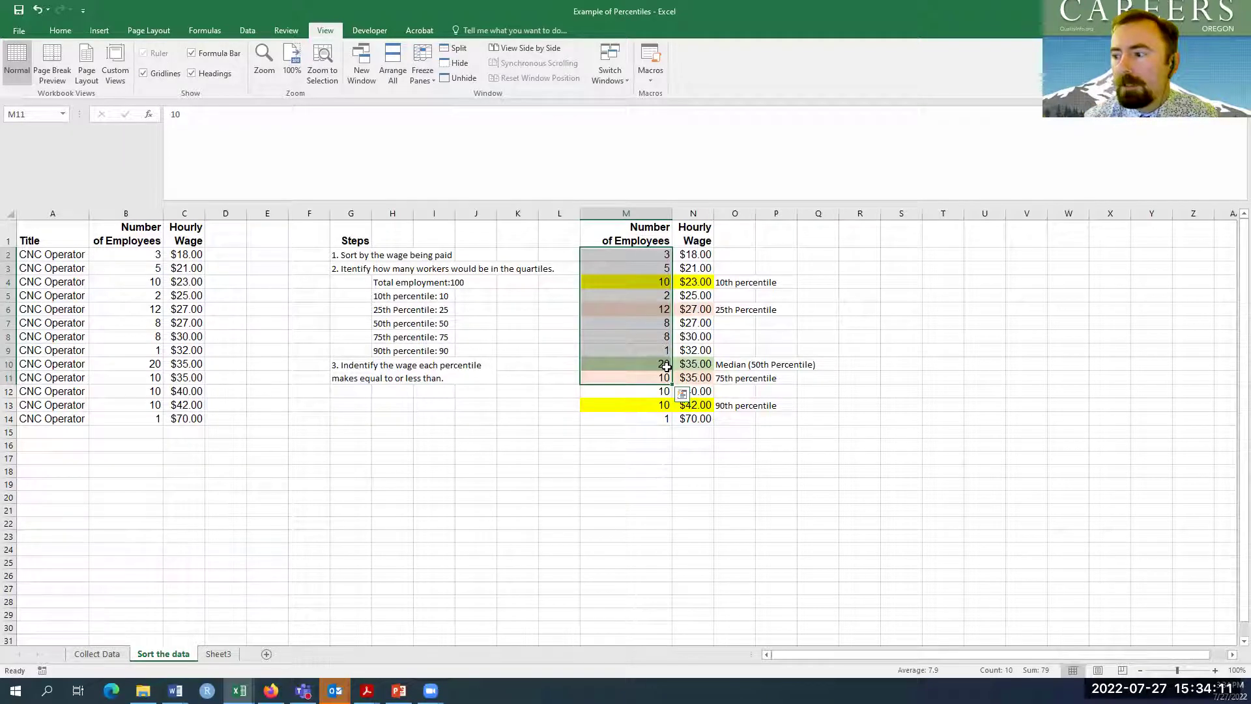
{"action": "left_click", "coordinate": [638, 422]}
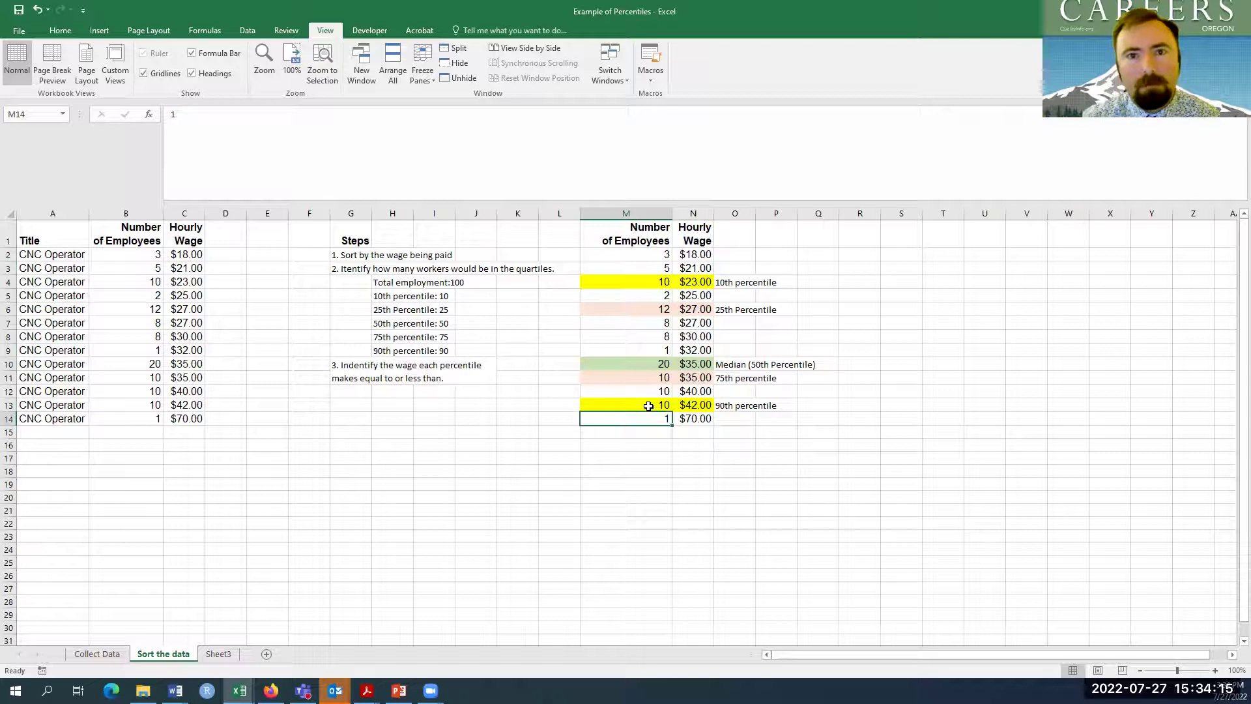
Step: Inspect the hourly wages marked as 10th, 25th, 50th, 75th and 90th percentiles, and switch back to the Lane report in Firefox
{"action": "left_click", "coordinate": [702, 282]}
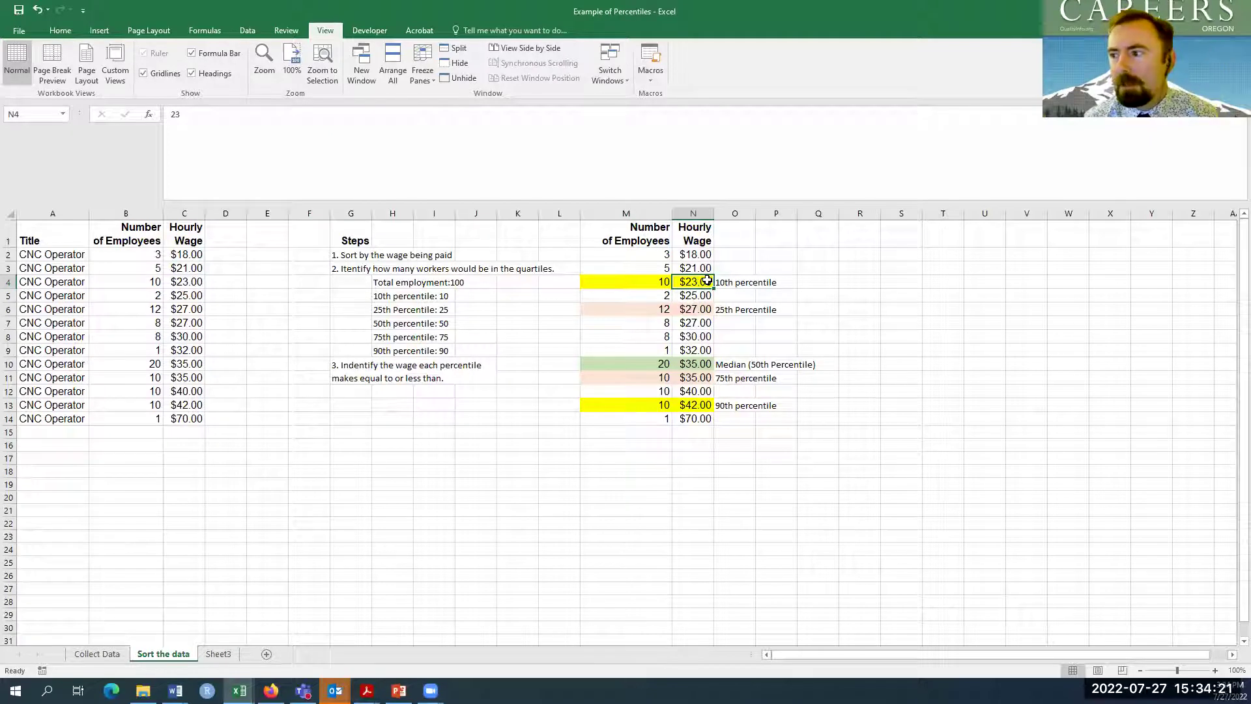
{"action": "left_click", "coordinate": [705, 309]}
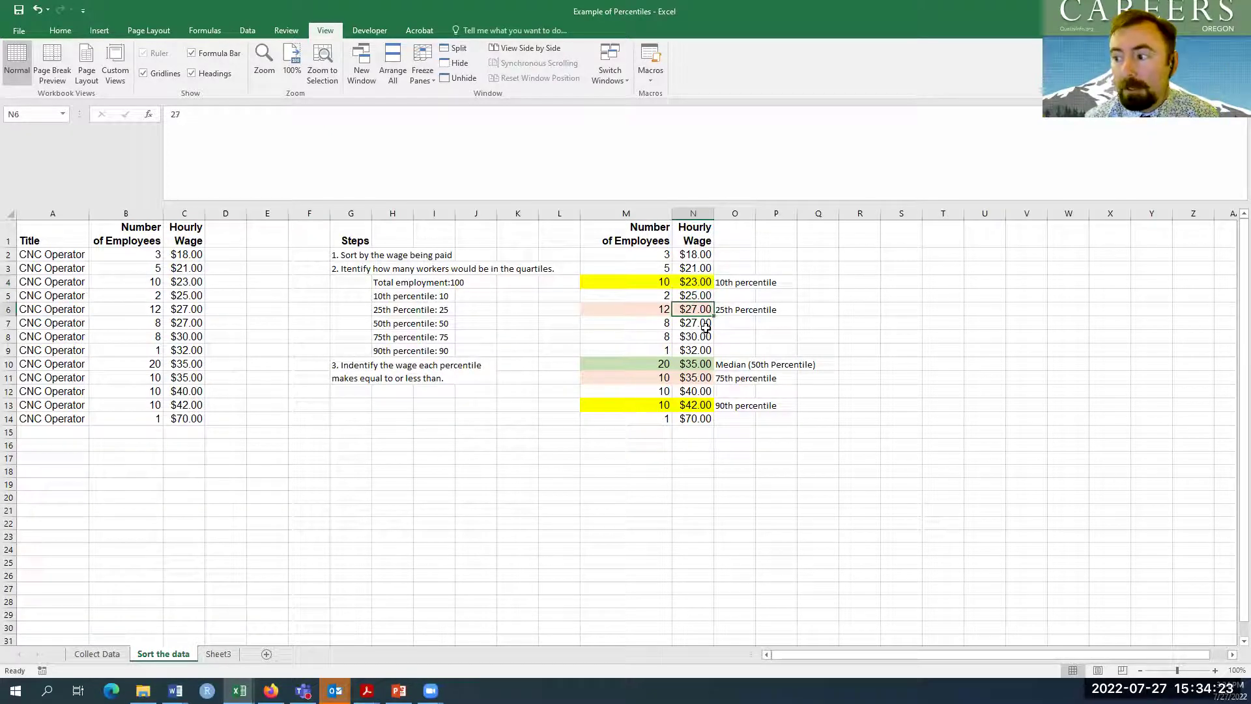
{"action": "left_click", "coordinate": [697, 368]}
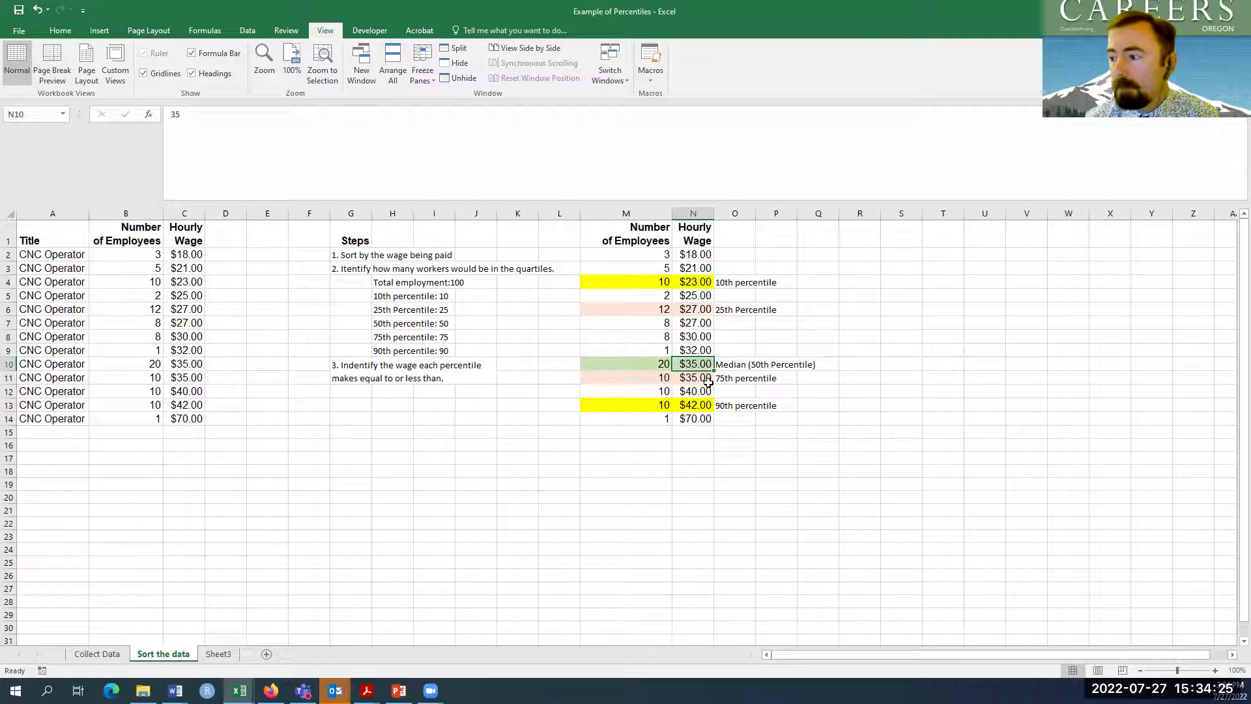
{"action": "left_click", "coordinate": [702, 376]}
{"action": "left_click", "coordinate": [702, 406]}
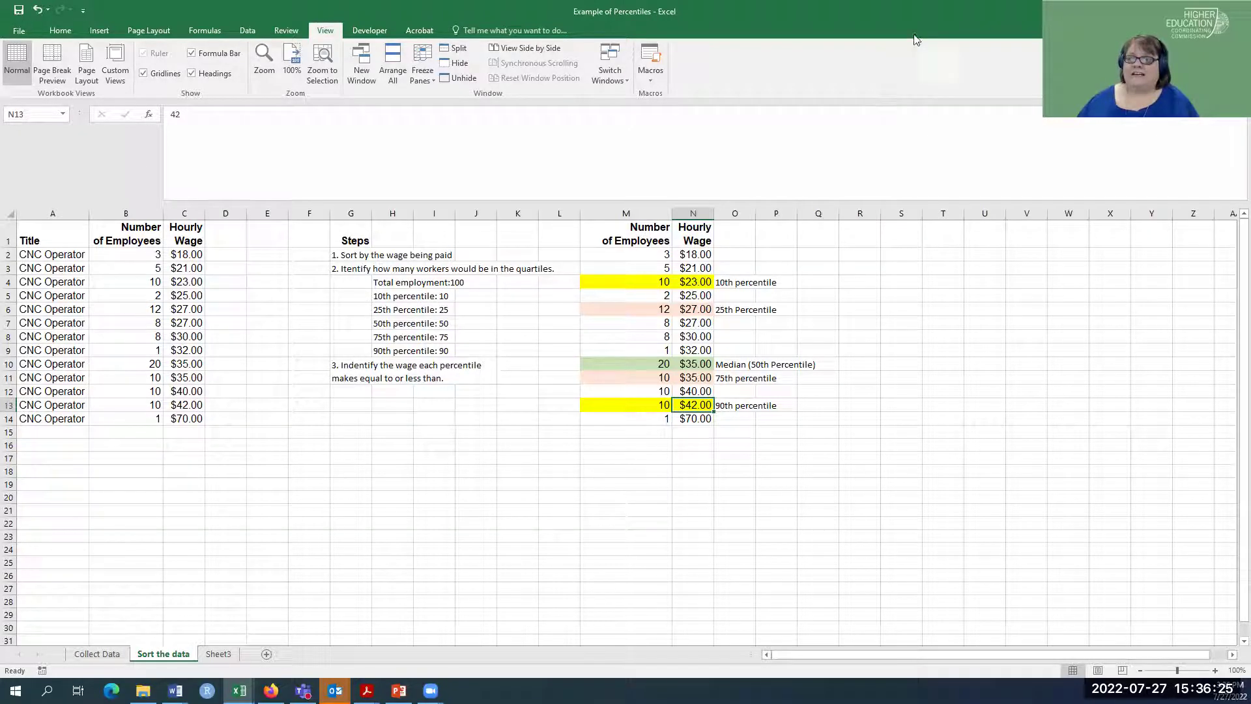
{"action": "key", "text": "alt+Tab"}
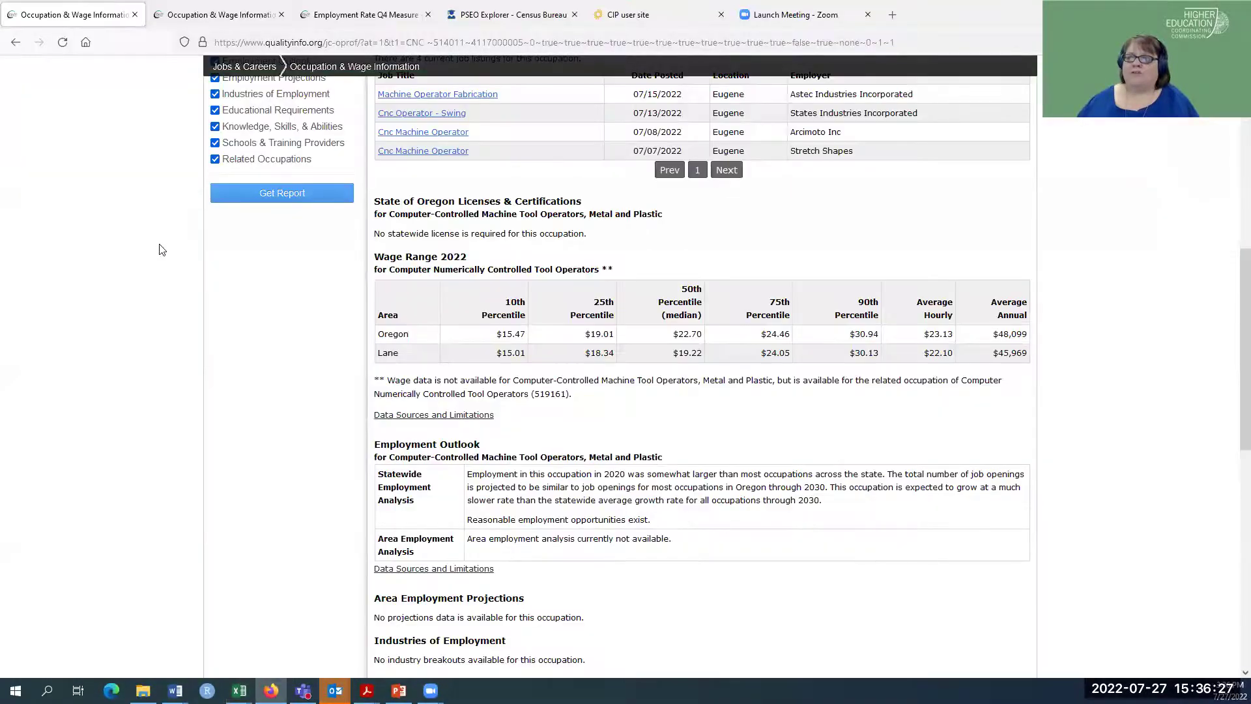
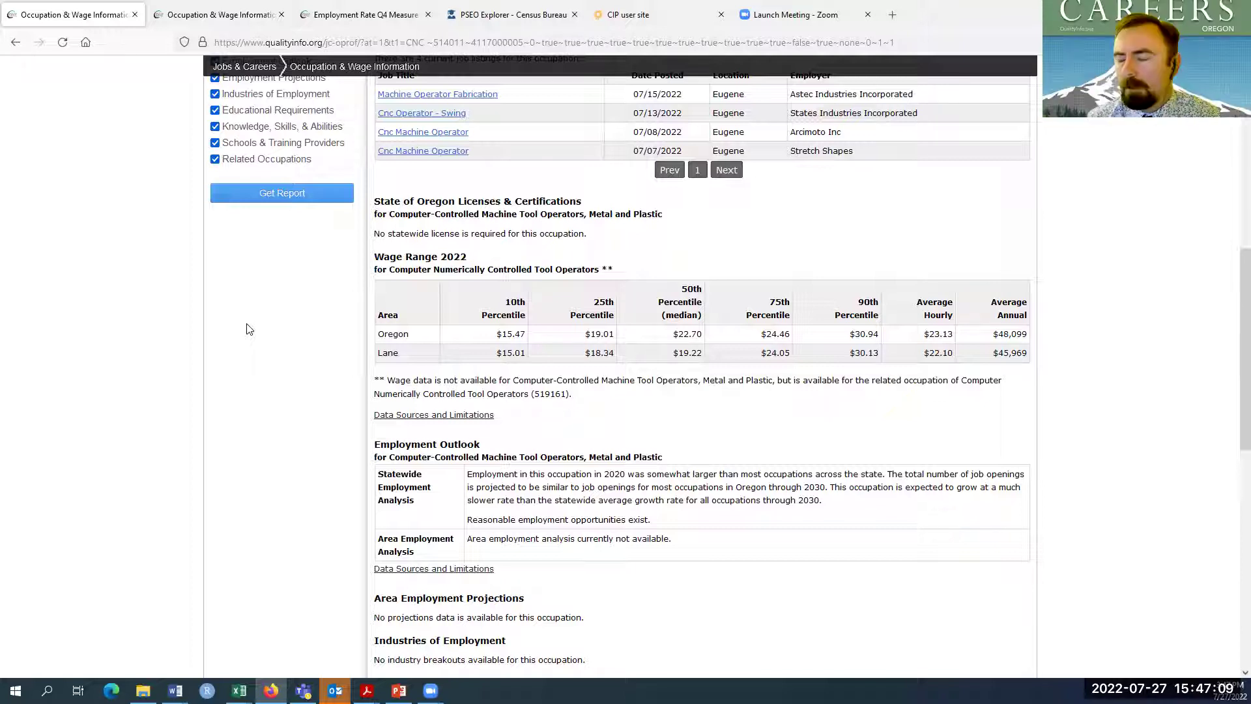
Step: Open the Employment Outlook section's Data Sources and Limitations document, review the data ranges on both pages, and return to the Lane report
{"action": "scroll", "coordinate": [290, 476], "scroll_direction": "down", "scroll_amount": 3}
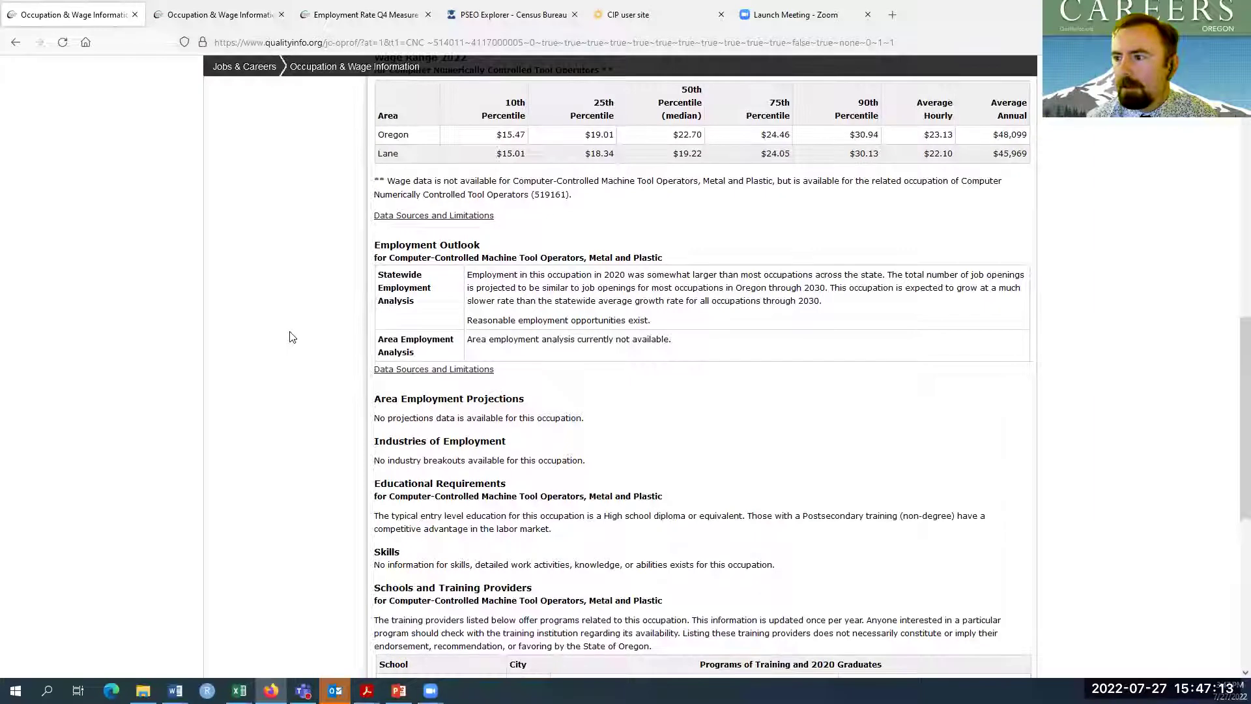
{"action": "scroll", "coordinate": [291, 336], "scroll_direction": "down", "scroll_amount": 1}
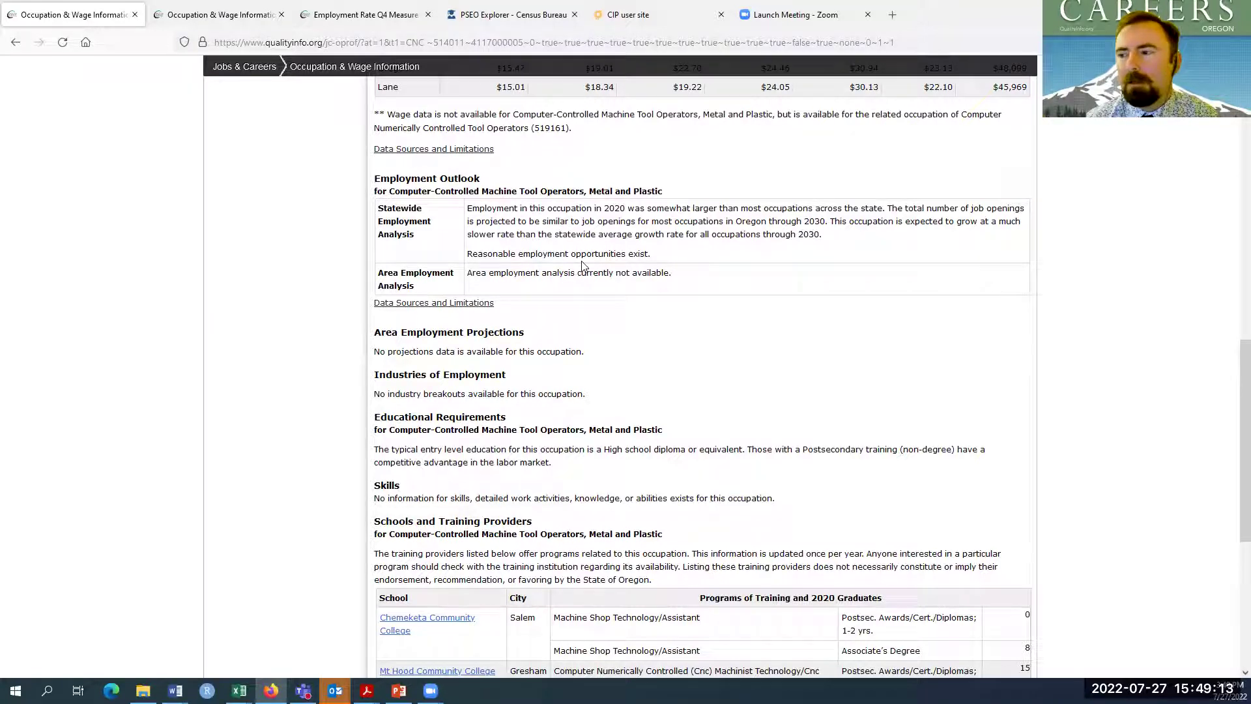
{"action": "left_click", "coordinate": [434, 304]}
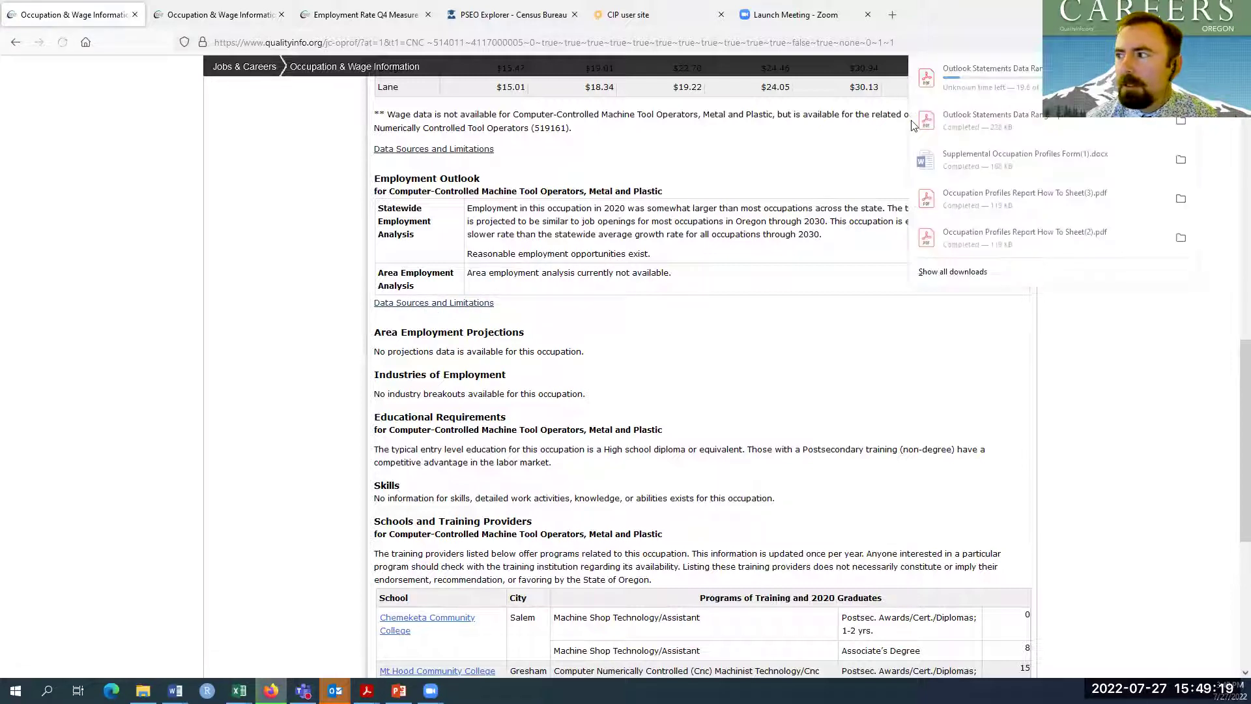
{"action": "left_click", "coordinate": [978, 70]}
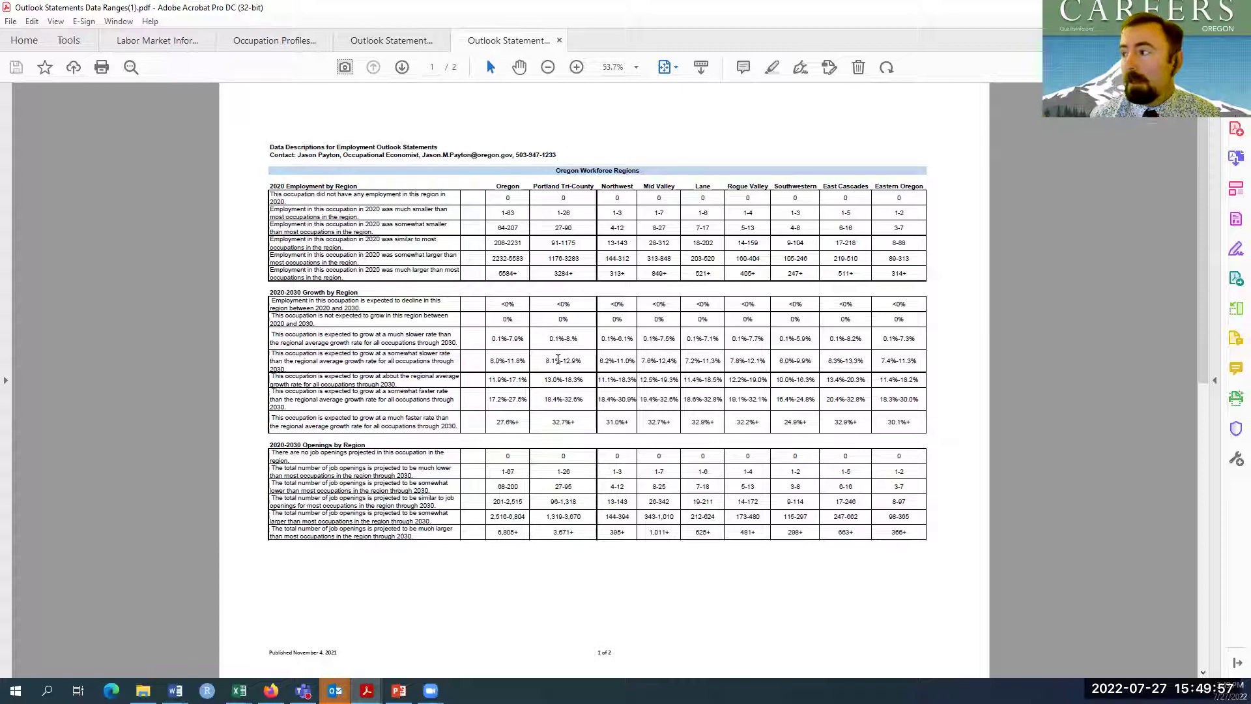
{"action": "scroll", "coordinate": [810, 366], "scroll_direction": "down", "scroll_amount": 1}
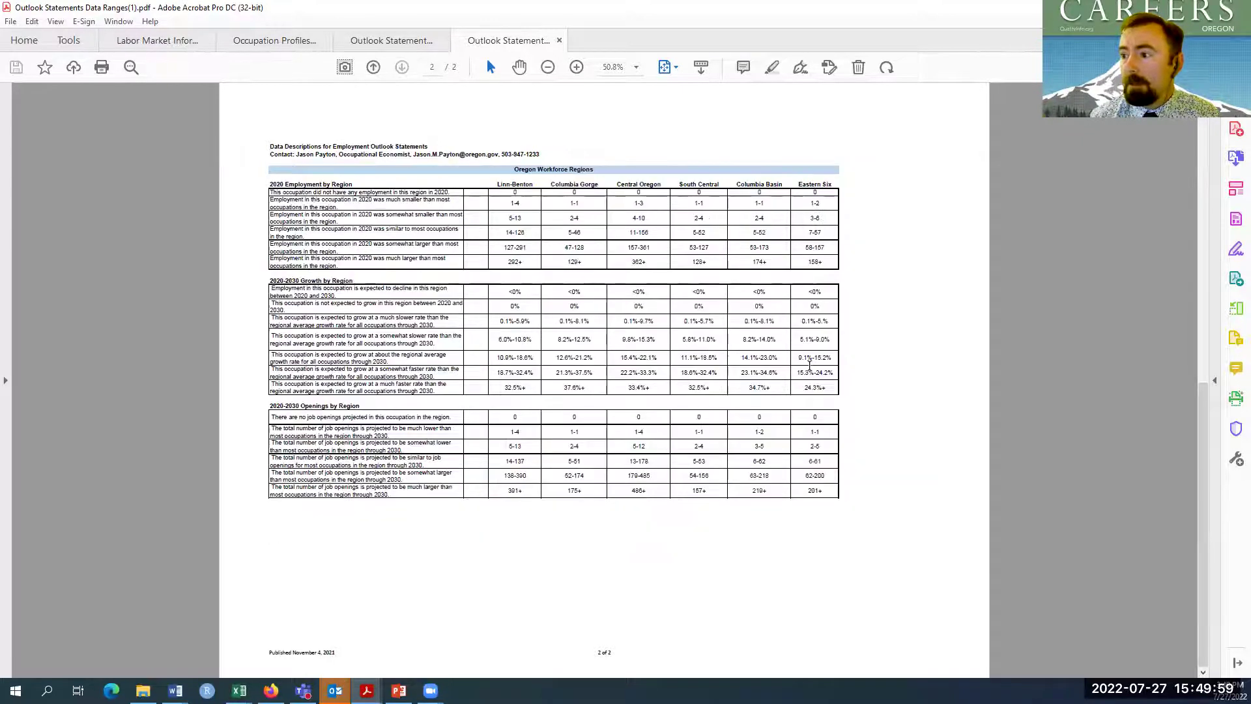
{"action": "key", "text": "alt+Tab"}
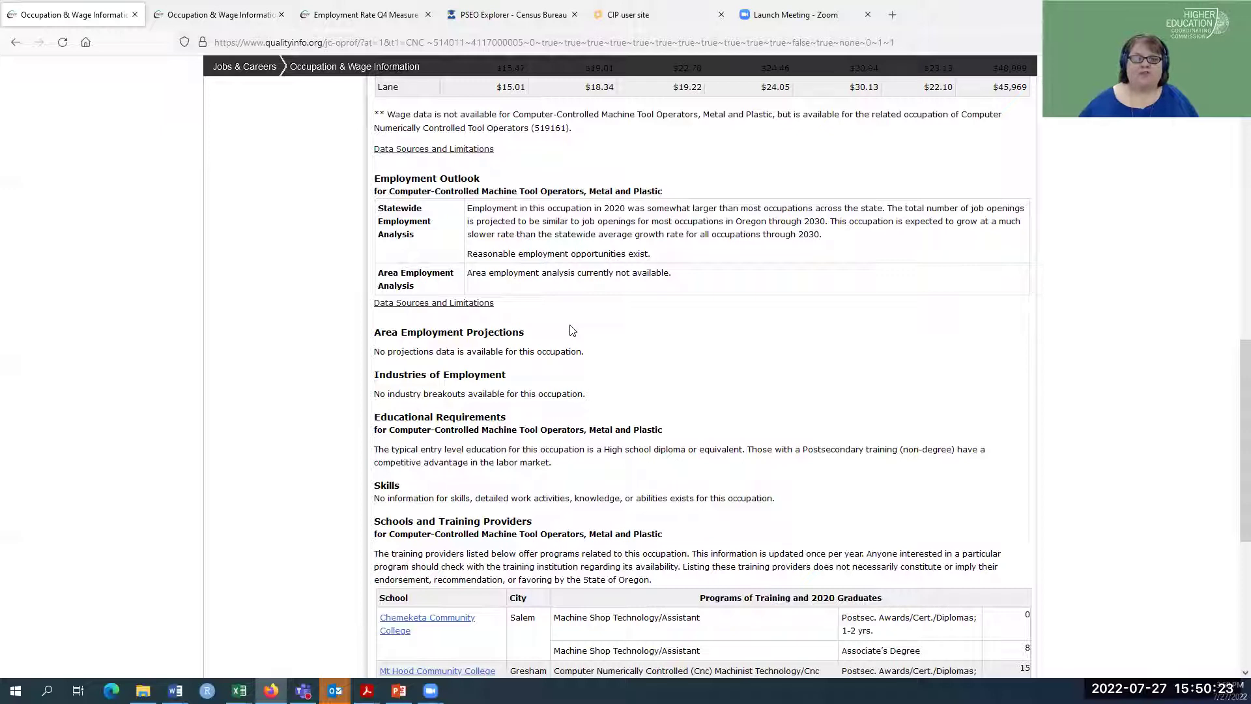
Step: Review the Lane report's wage, outlook and training provider sections, and open QualityInfo's Download Publications page
{"action": "scroll", "coordinate": [561, 391], "scroll_direction": "down", "scroll_amount": 2}
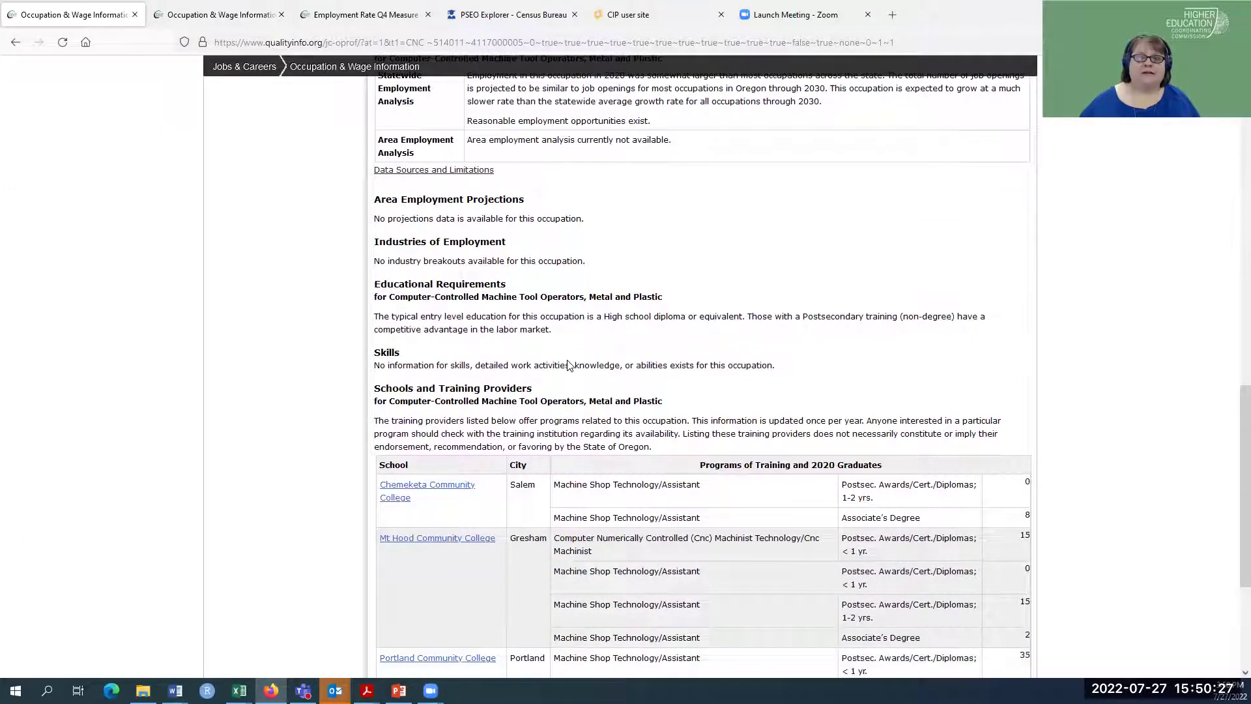
{"action": "scroll", "coordinate": [567, 365], "scroll_direction": "up", "scroll_amount": 7}
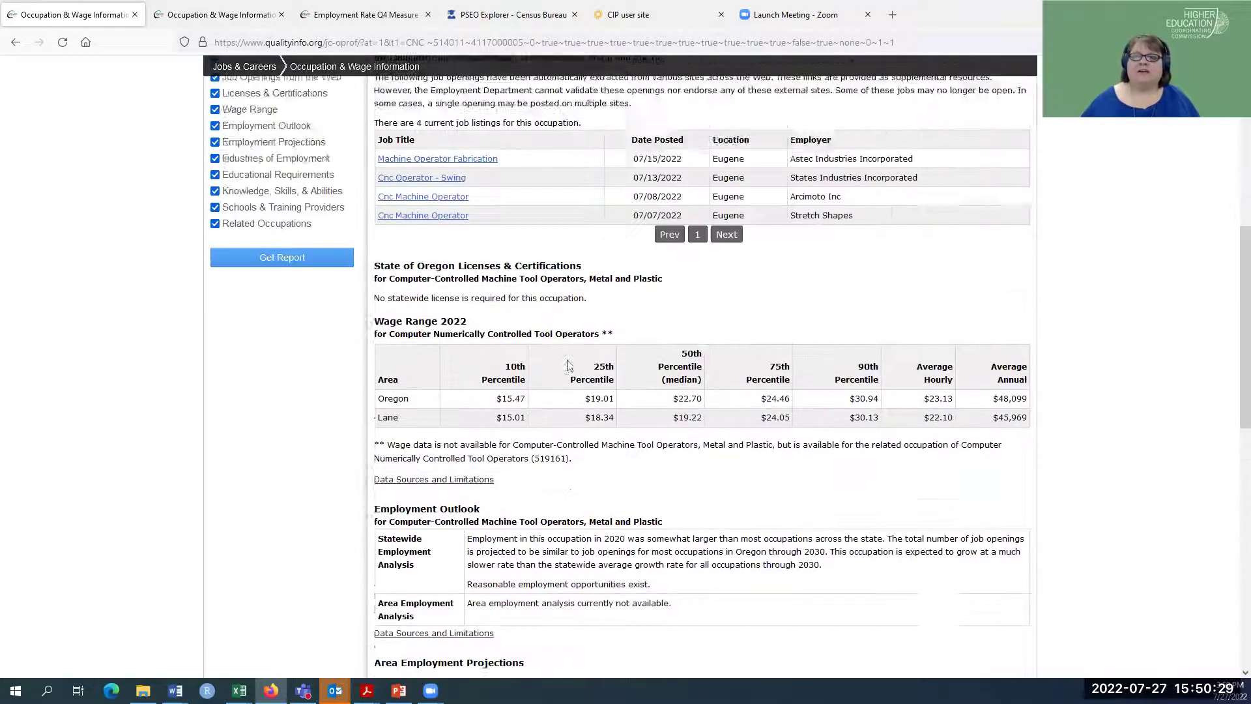
{"action": "scroll", "coordinate": [567, 365], "scroll_direction": "down", "scroll_amount": 4}
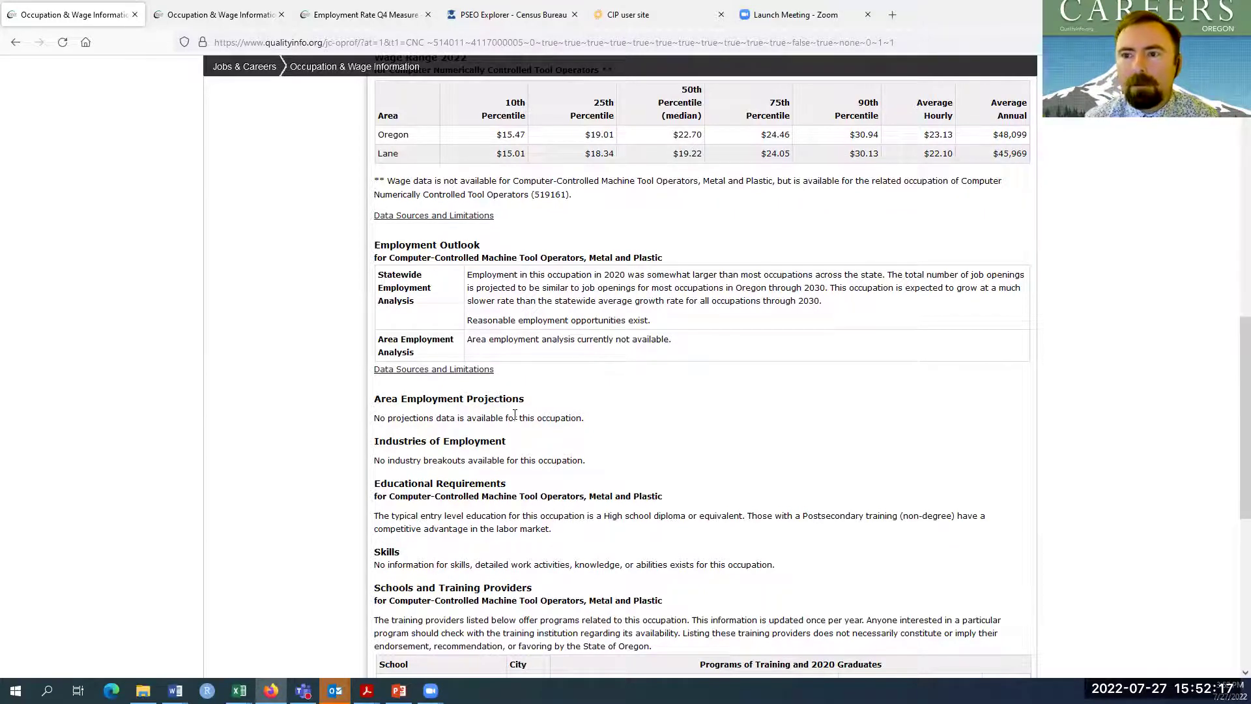
{"action": "scroll", "coordinate": [1010, 409], "scroll_direction": "up", "scroll_amount": 15}
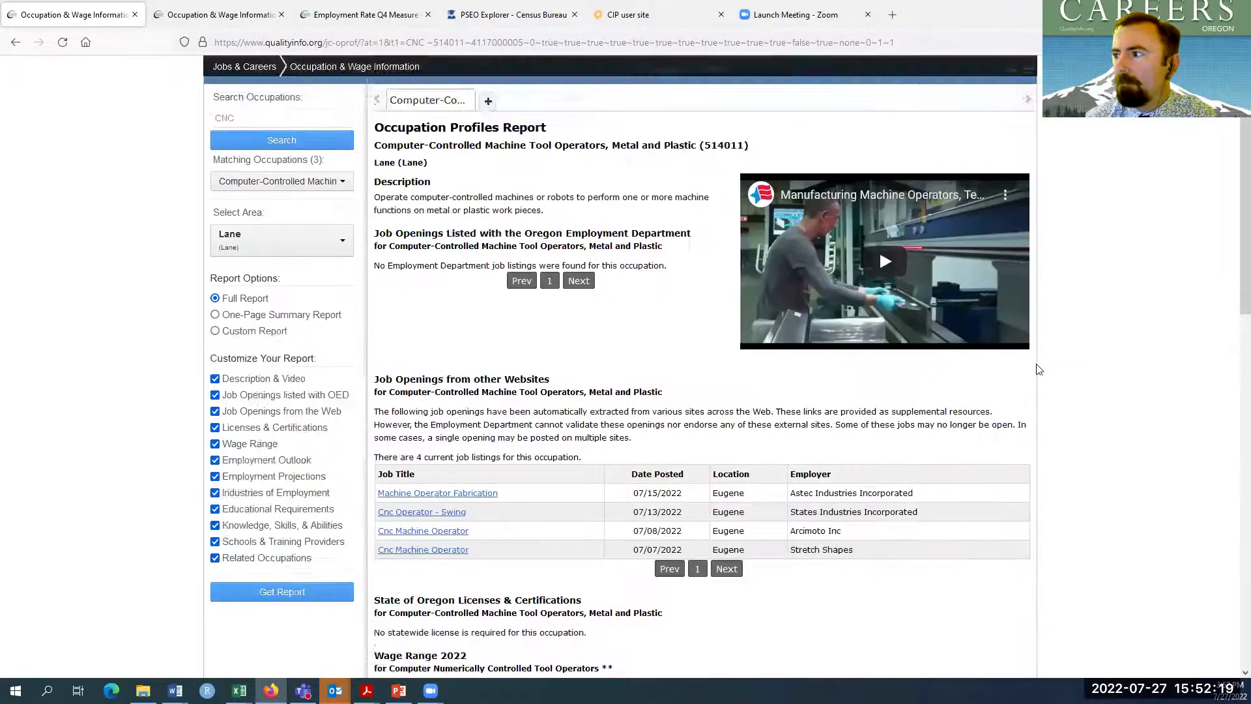
{"action": "mouse_move", "coordinate": [790, 139]}
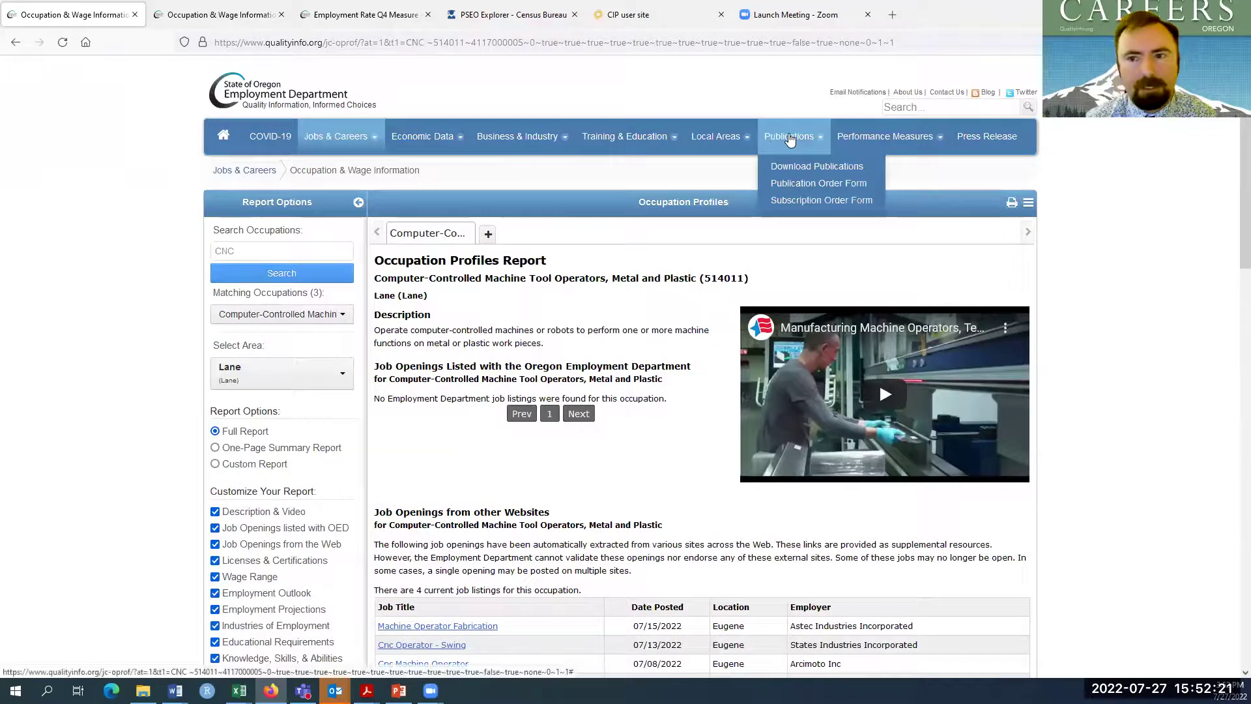
{"action": "left_click", "coordinate": [822, 168]}
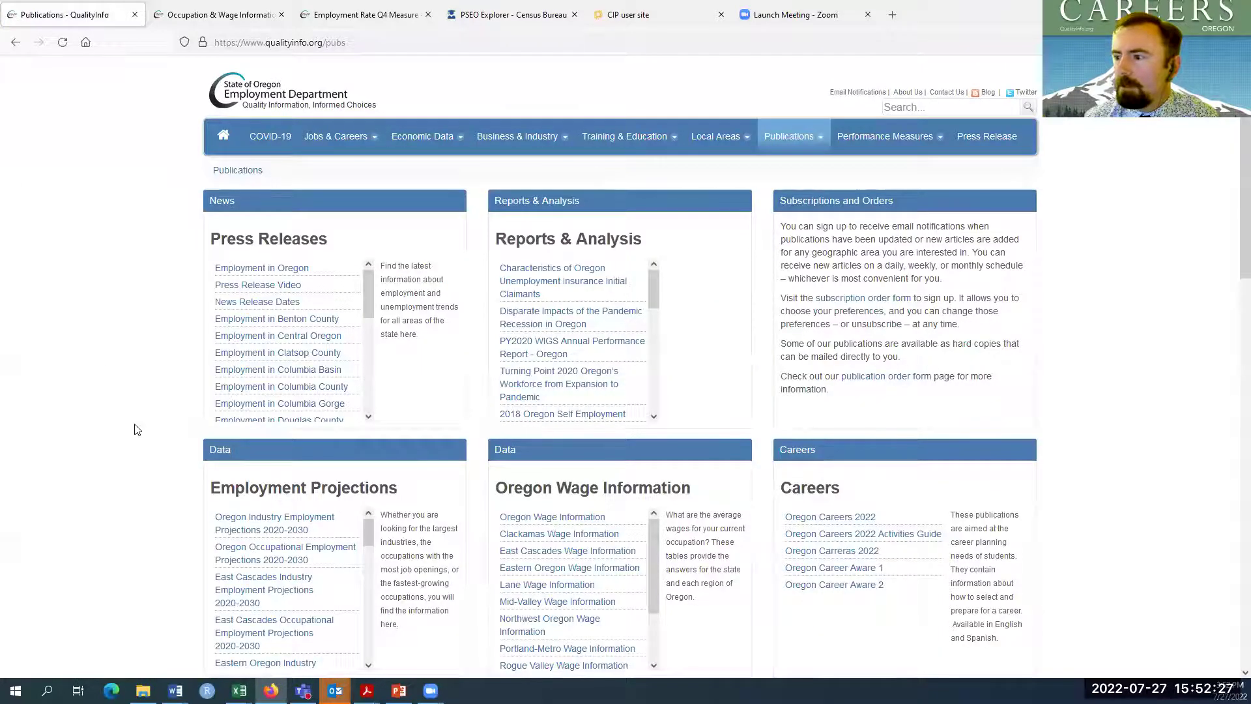
Step: Download the Lane High-Wage, High-Demand, High-Skill Occupations workbook from the Publications page and open it in Excel
{"action": "scroll", "coordinate": [137, 429], "scroll_direction": "down", "scroll_amount": 10}
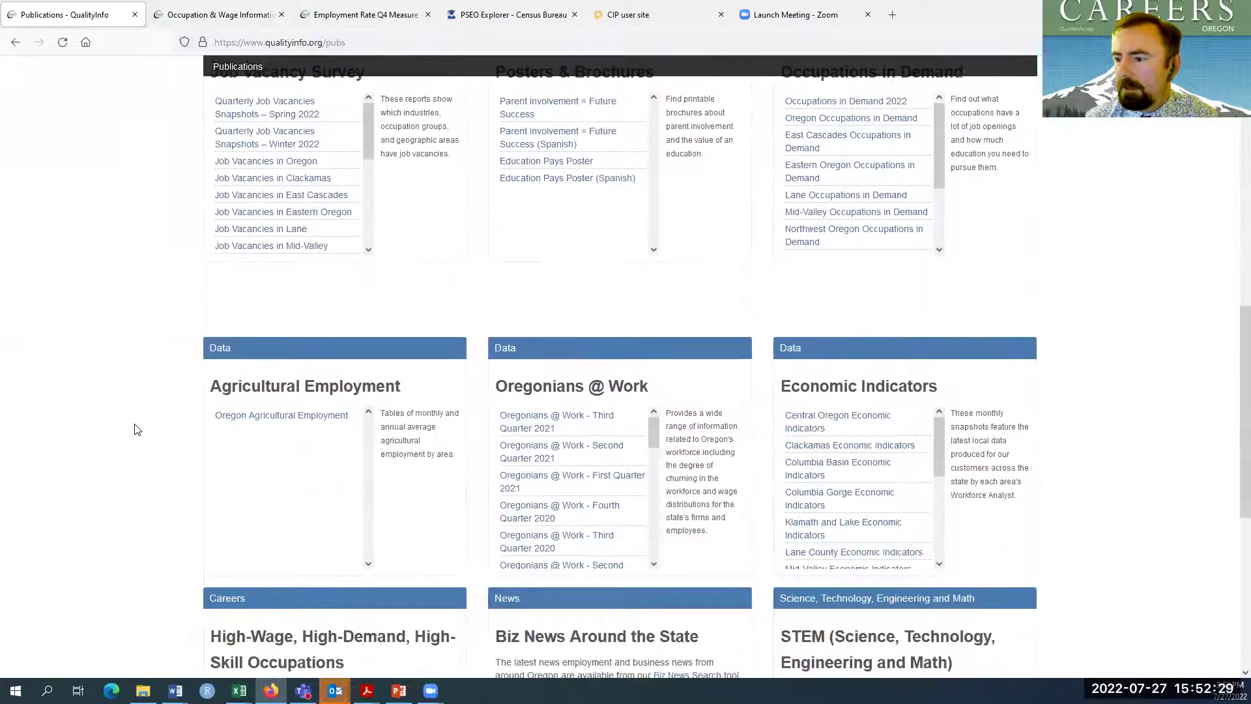
{"action": "scroll", "coordinate": [137, 430], "scroll_direction": "down", "scroll_amount": 3}
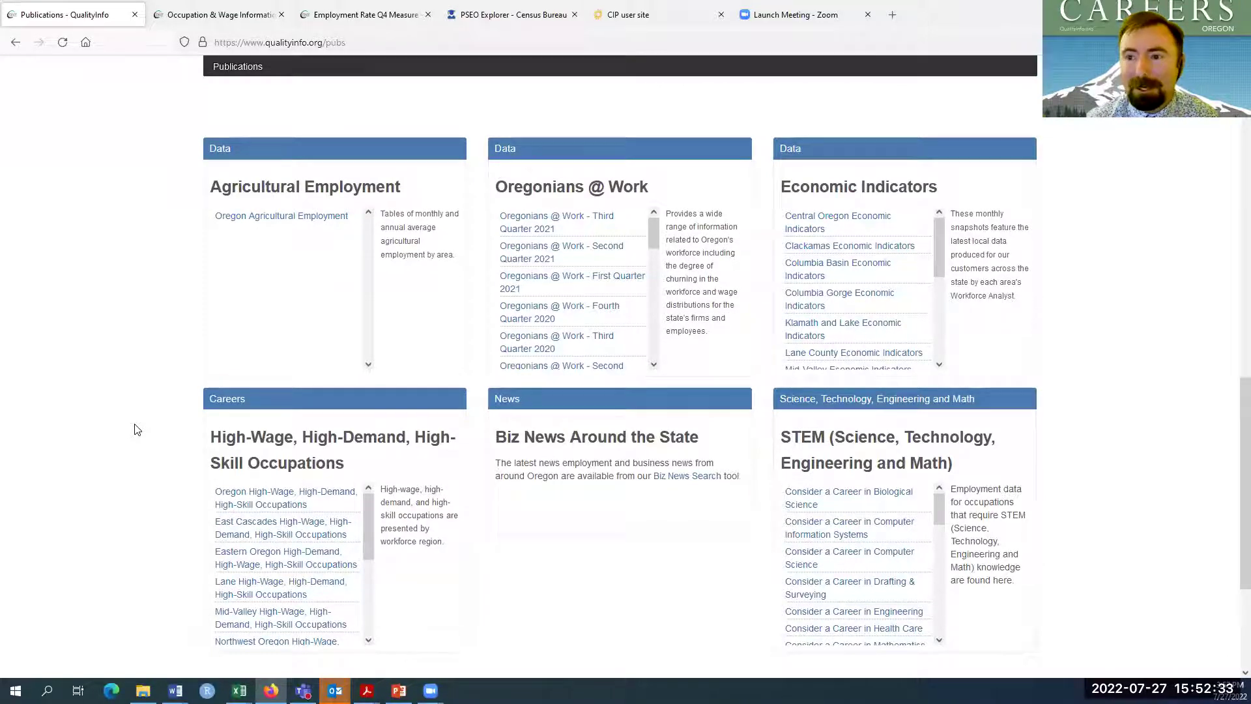
{"action": "scroll", "coordinate": [137, 429], "scroll_direction": "down", "scroll_amount": 2}
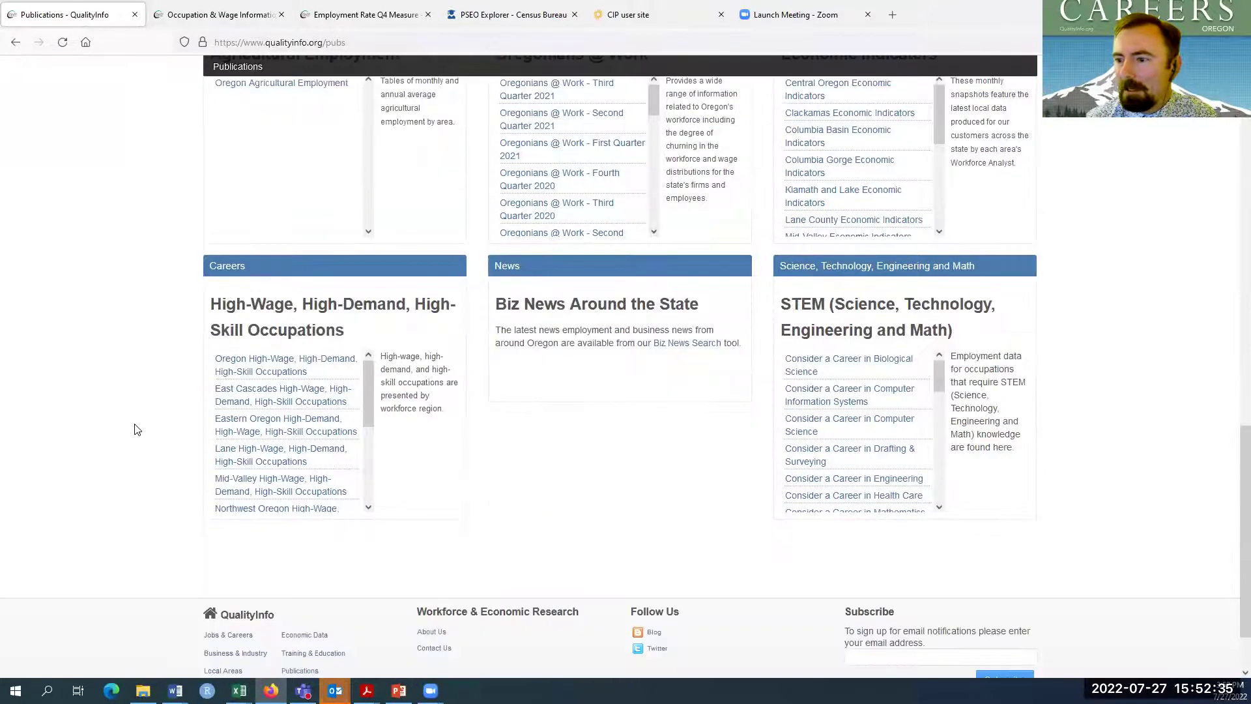
{"action": "scroll", "coordinate": [137, 429], "scroll_direction": "up", "scroll_amount": 1}
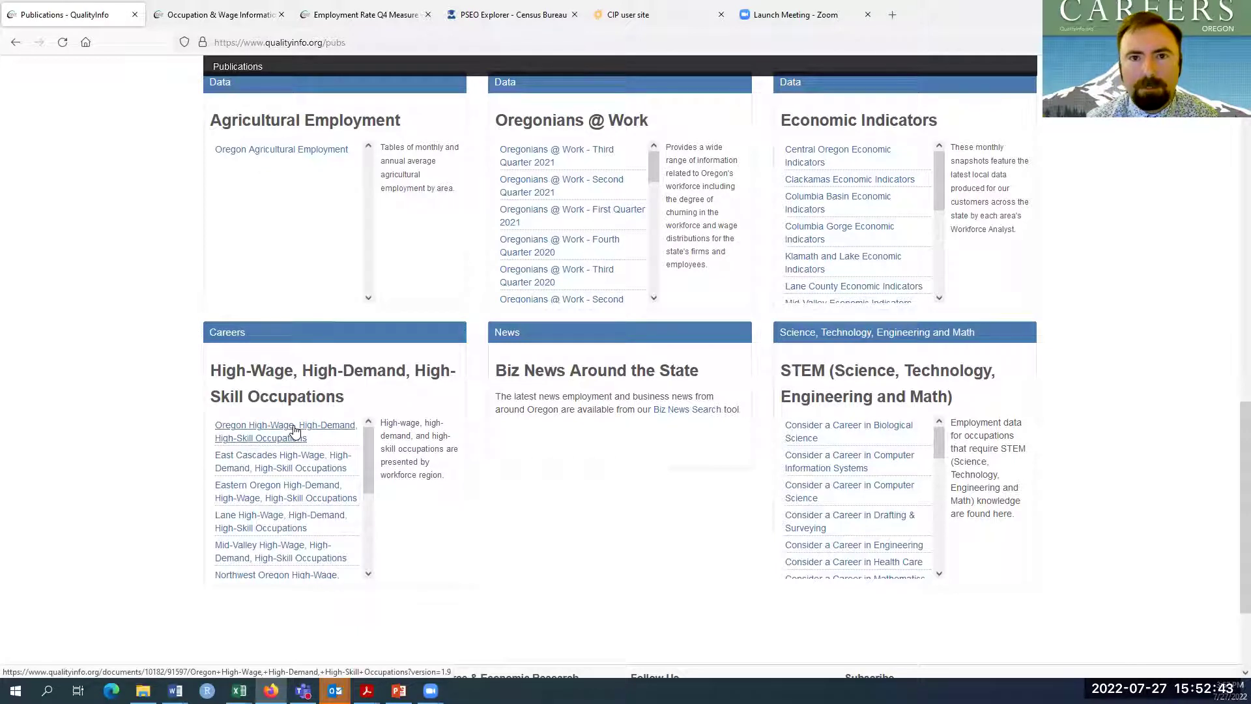
{"action": "right_click", "coordinate": [268, 516]}
{"action": "left_click", "coordinate": [268, 516]}
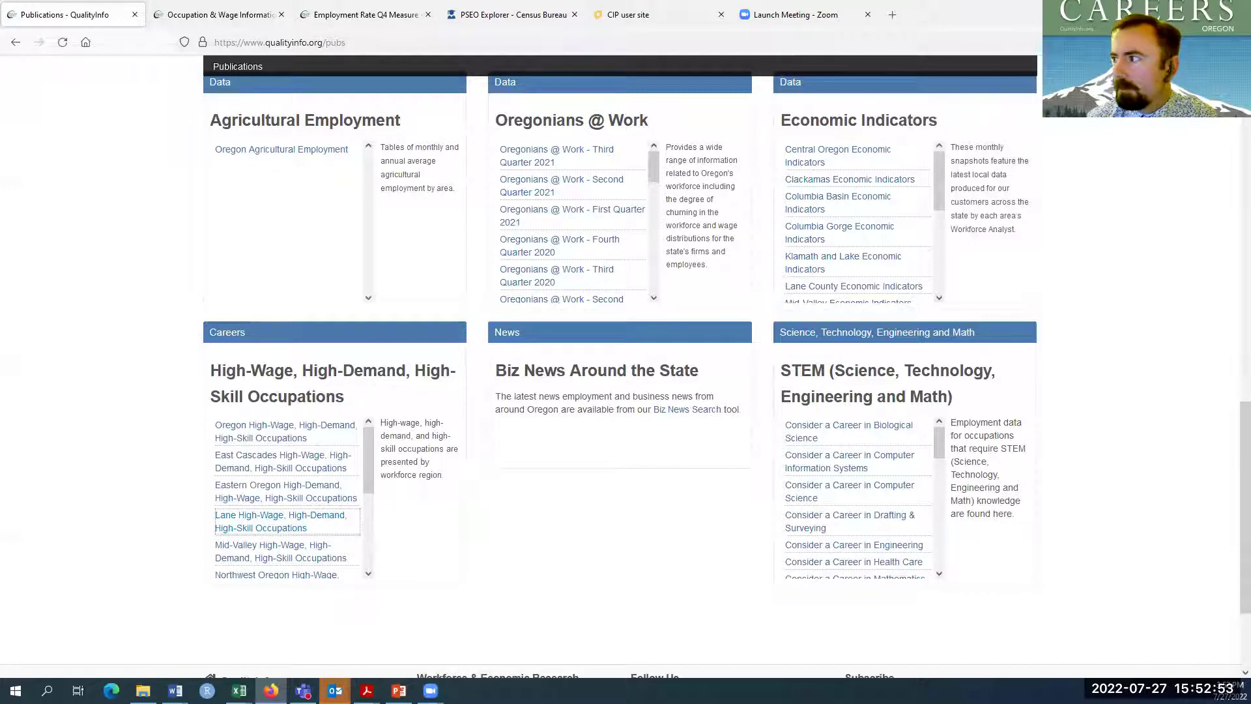
{"action": "left_click", "coordinate": [1014, 72]}
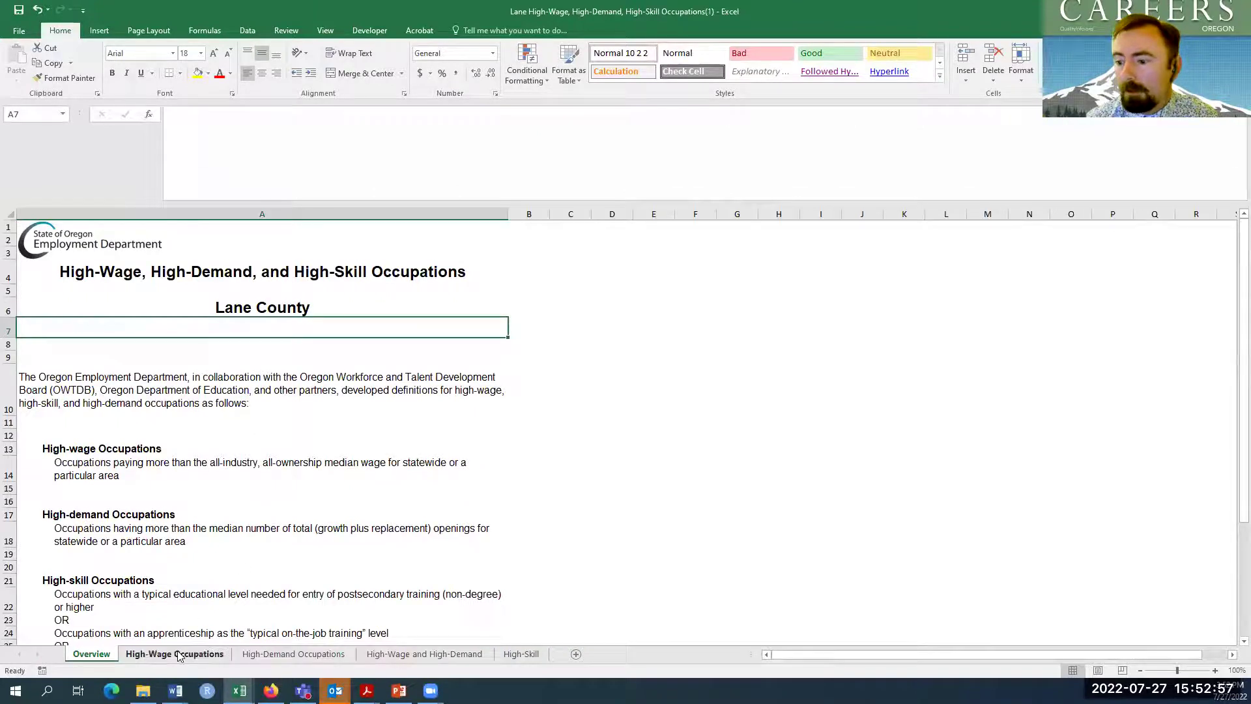
Step: Show the High-Demand Occupations sheet, look over its full table range, and read the high-demand definition in cell A3
{"action": "left_click", "coordinate": [287, 654]}
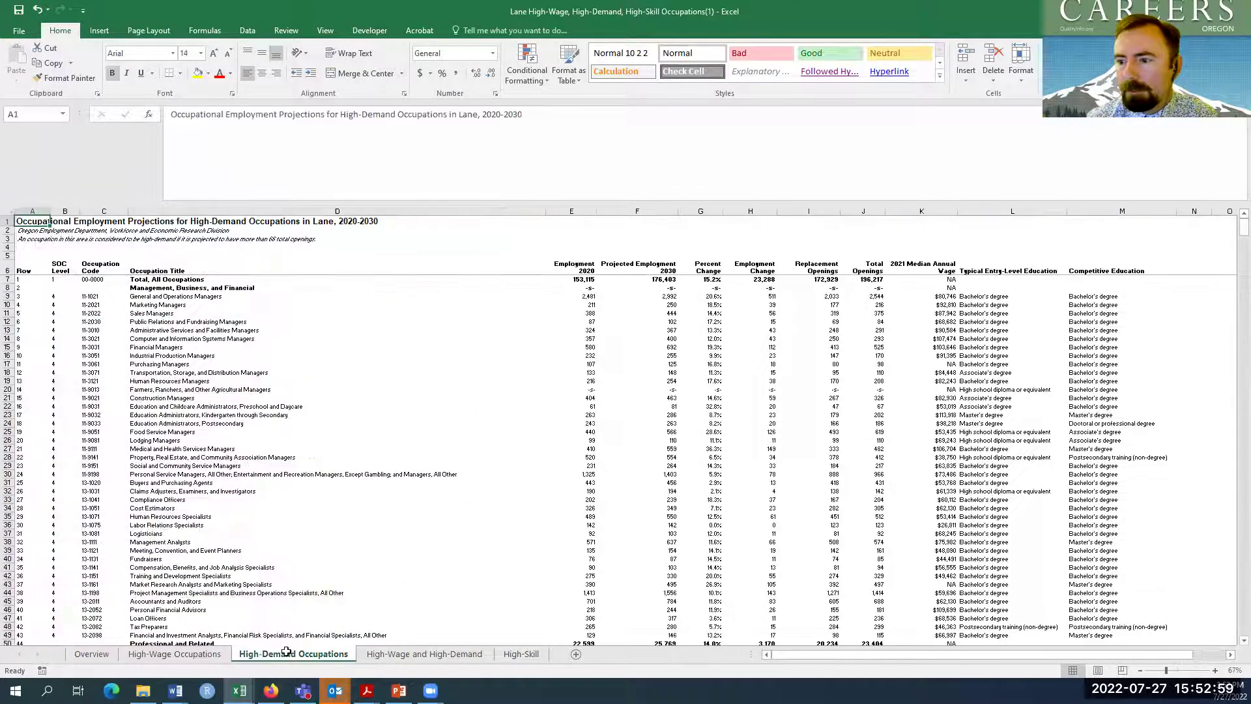
{"action": "left_click", "coordinate": [39, 268]}
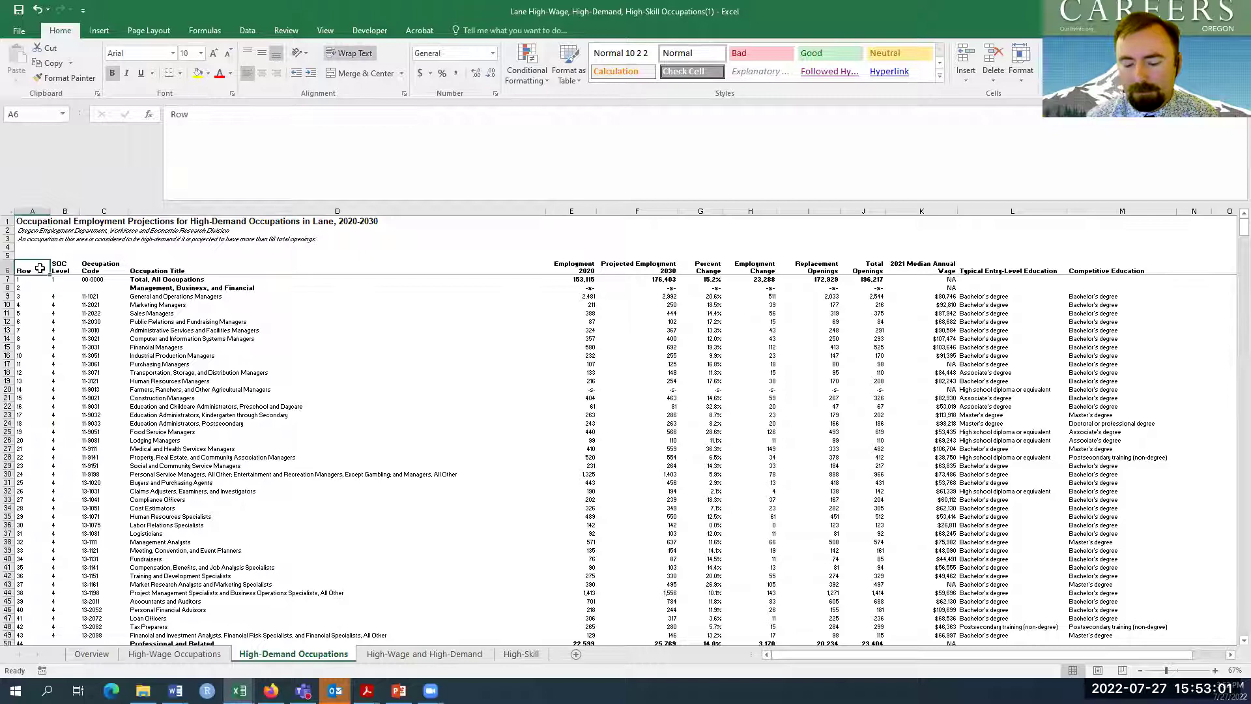
{"action": "key", "text": "ctrl+shift+Right"}
{"action": "key", "text": "ctrl+shift+Down"}
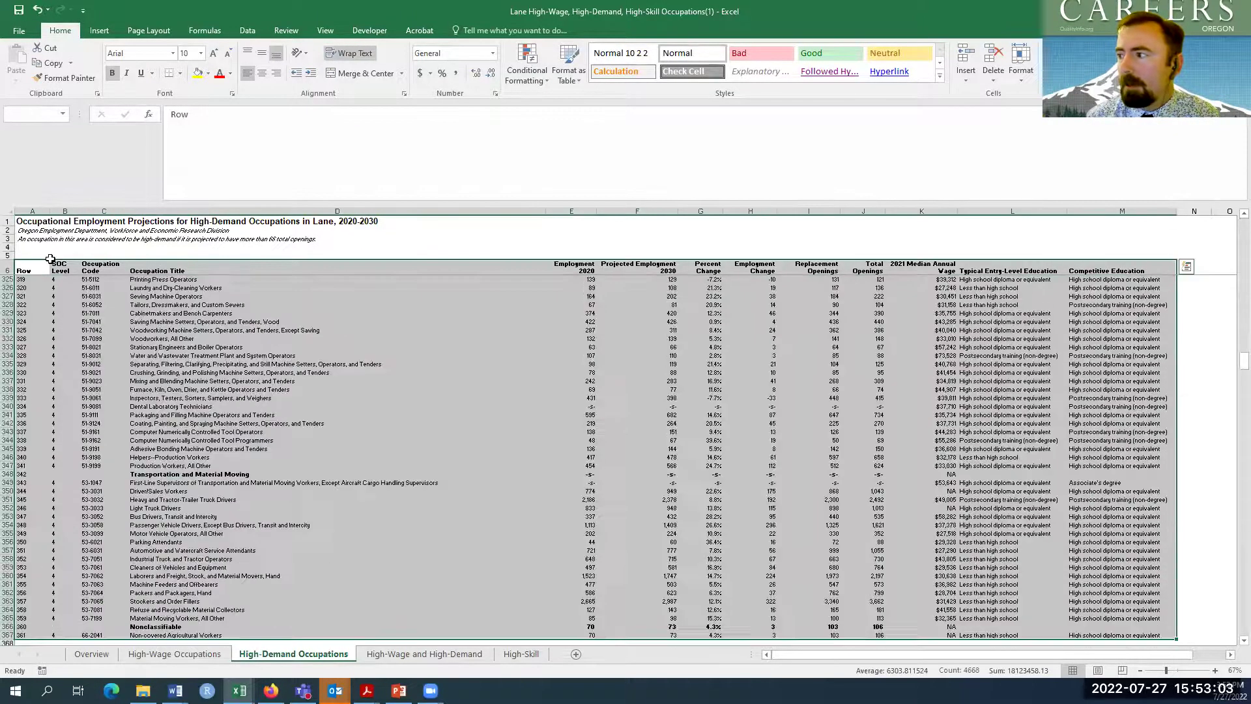
{"action": "scroll", "coordinate": [1132, 187], "scroll_direction": "up", "scroll_amount": 1}
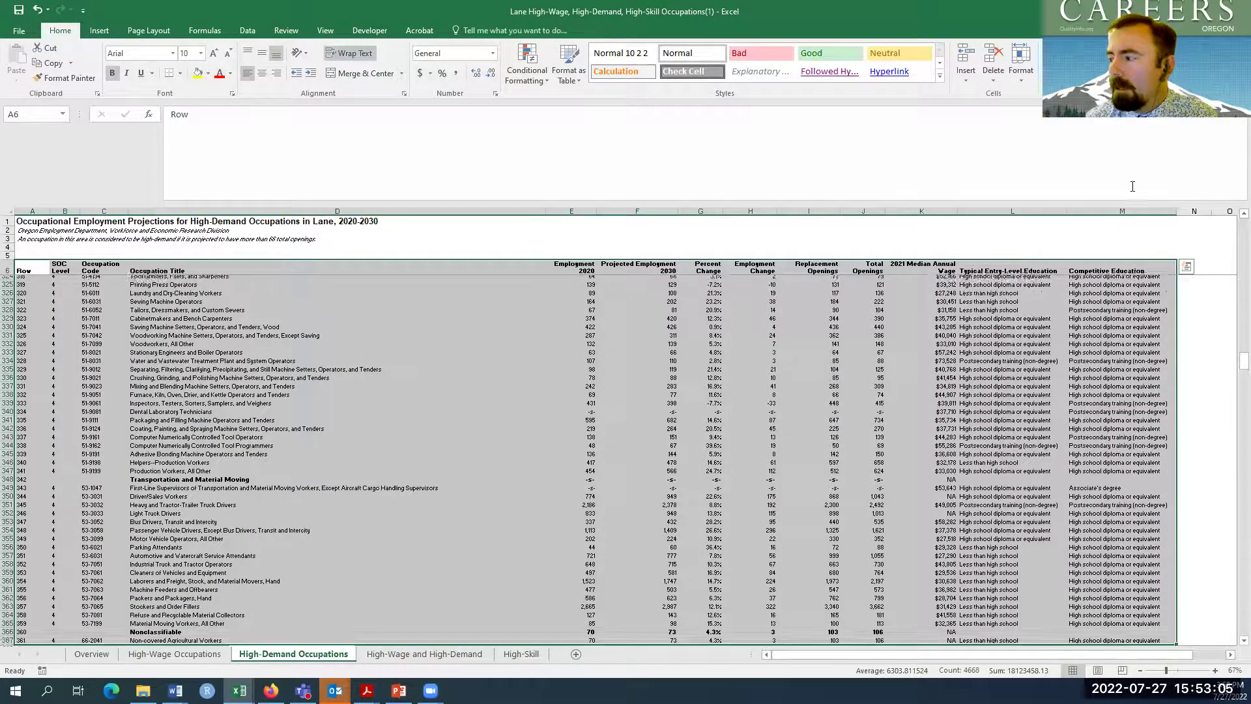
{"action": "scroll", "coordinate": [1133, 187], "scroll_direction": "up", "scroll_amount": 2}
{"action": "left_click_drag", "start_coordinate": [1242, 358], "coordinate": [1232, 222]}
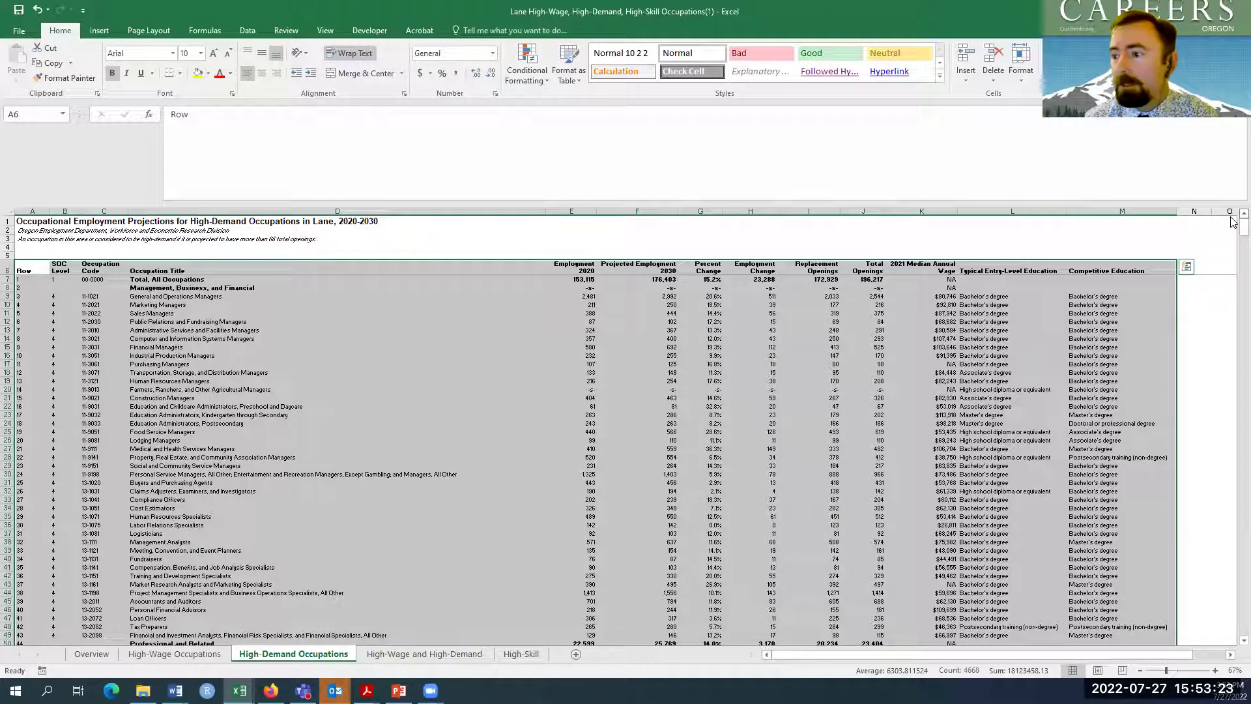
{"action": "left_click", "coordinate": [41, 239]}
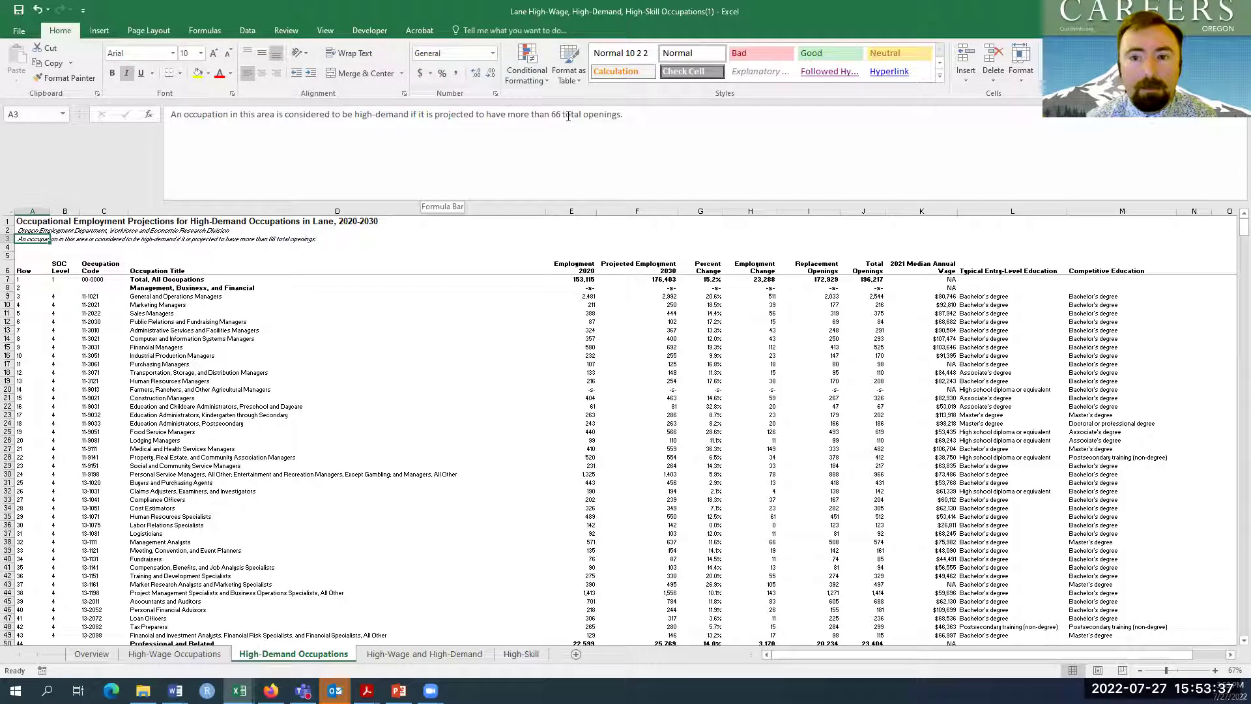
Step: Select the whole occupation table starting at header cell A6 and add filters to its columns
{"action": "left_click", "coordinate": [37, 269]}
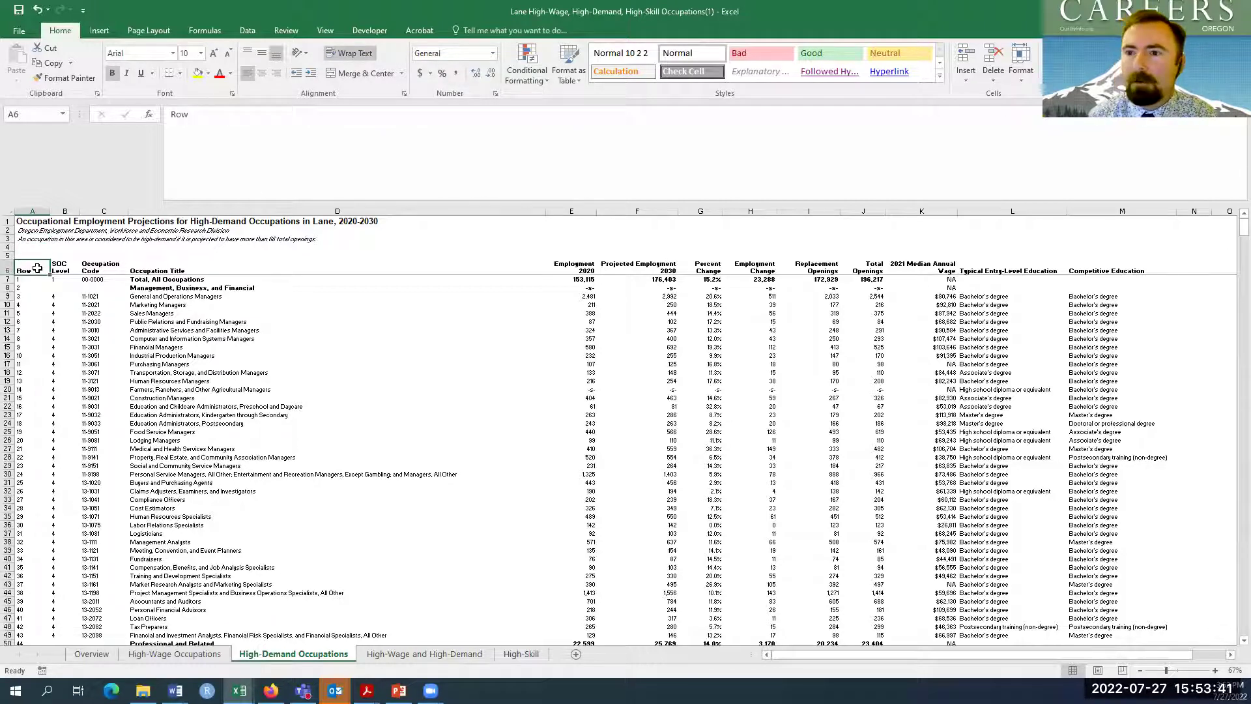
{"action": "key", "text": "ctrl+shift+Right"}
{"action": "key", "text": "ctrl+shift+Down"}
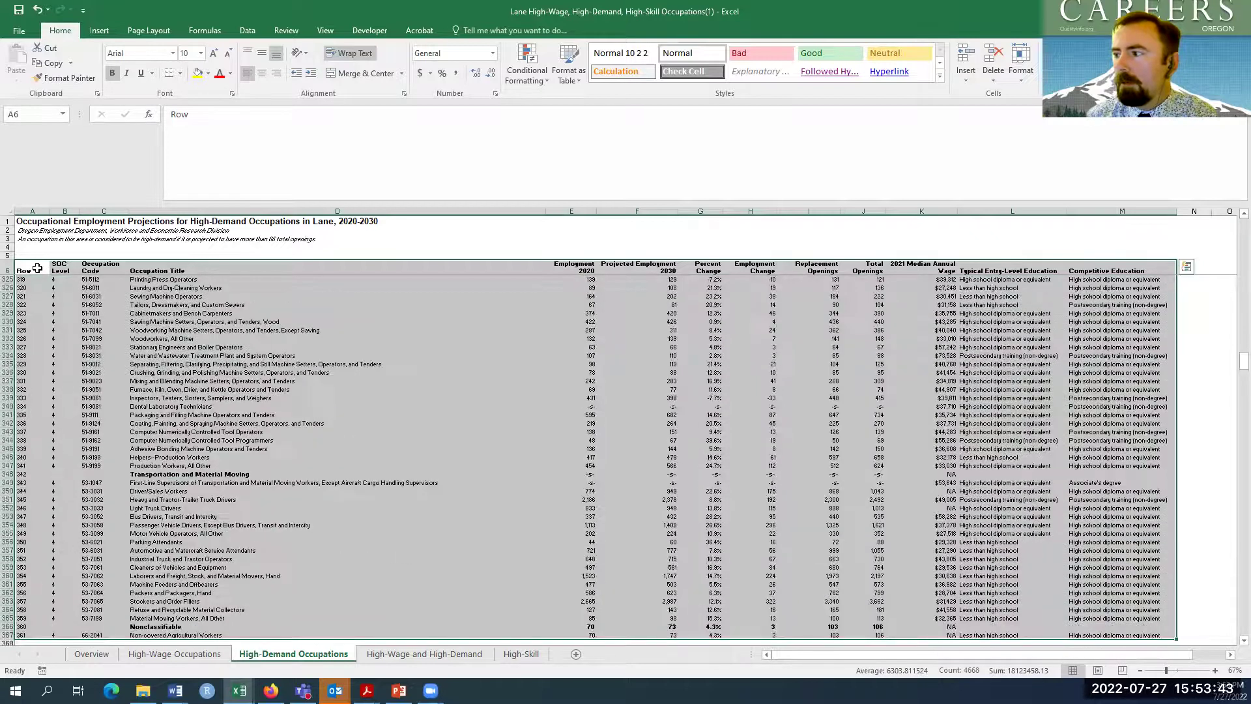
{"action": "left_click", "coordinate": [1147, 71]}
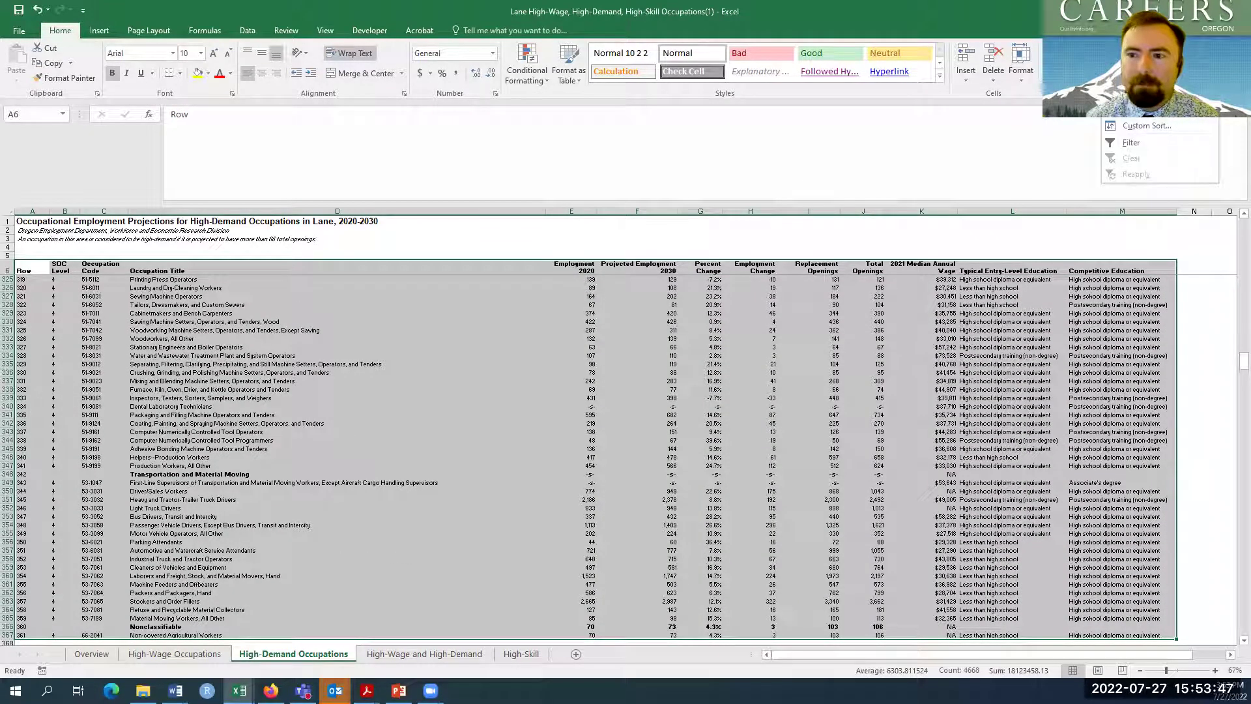
{"action": "left_click", "coordinate": [1124, 151]}
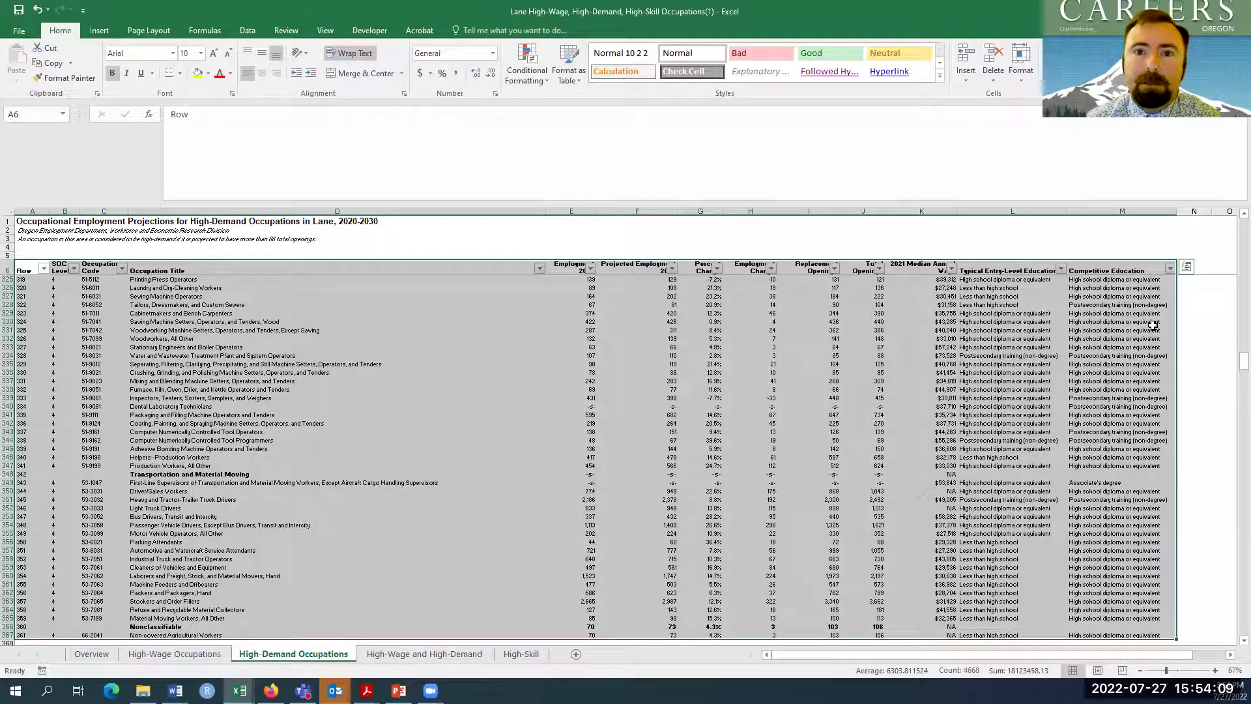
Step: Search the Occupation Title filter list for "cnc" and cancel without applying a filter
{"action": "left_click", "coordinate": [661, 338]}
{"action": "left_click", "coordinate": [540, 267]}
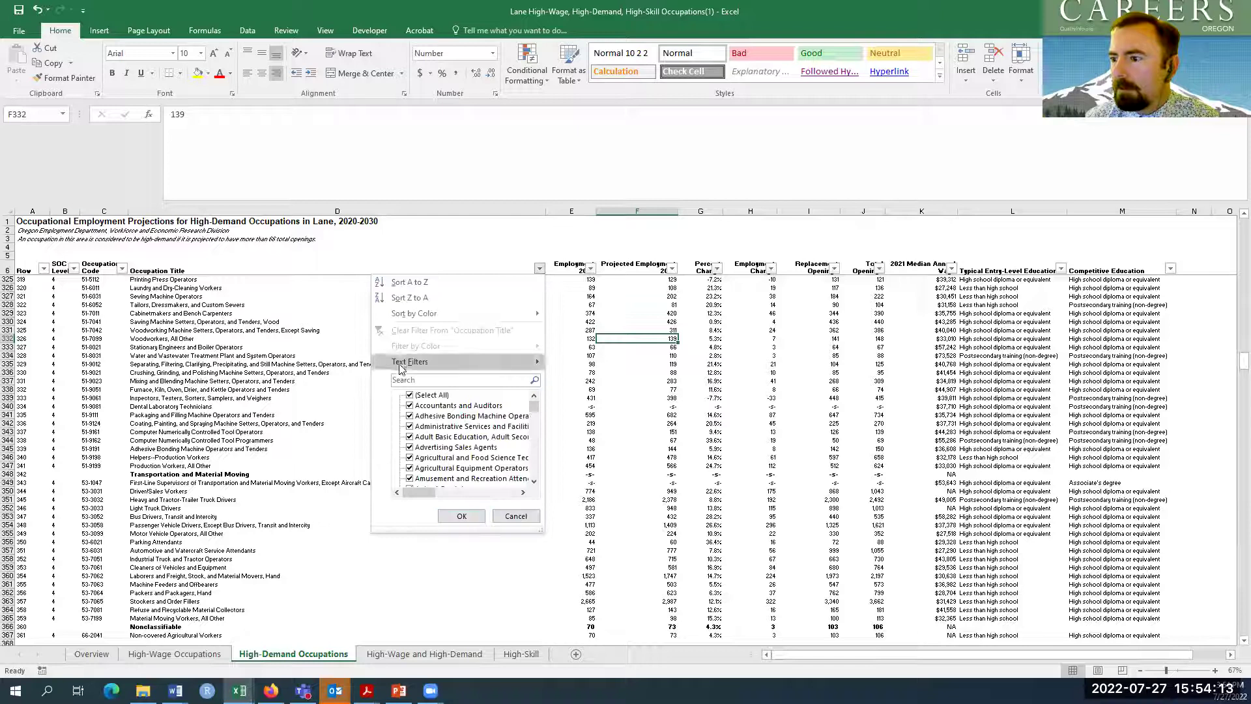
{"action": "type", "text": "cnc"}
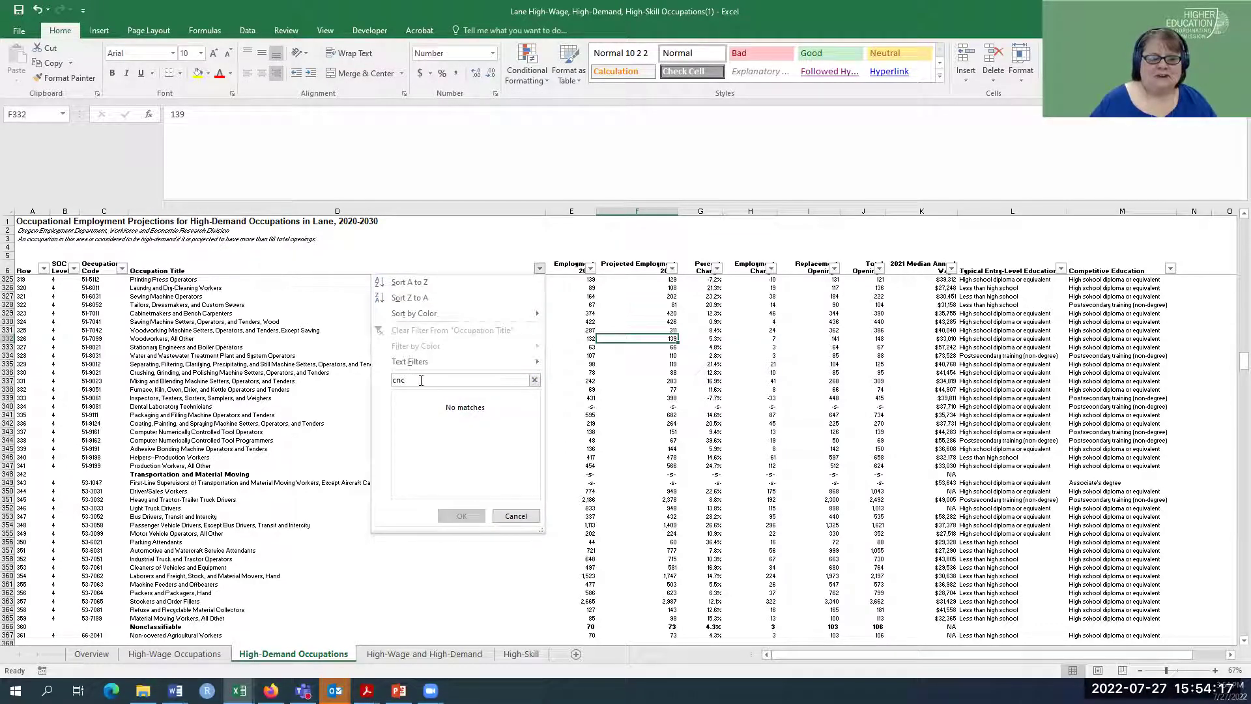
{"action": "left_click", "coordinate": [514, 516]}
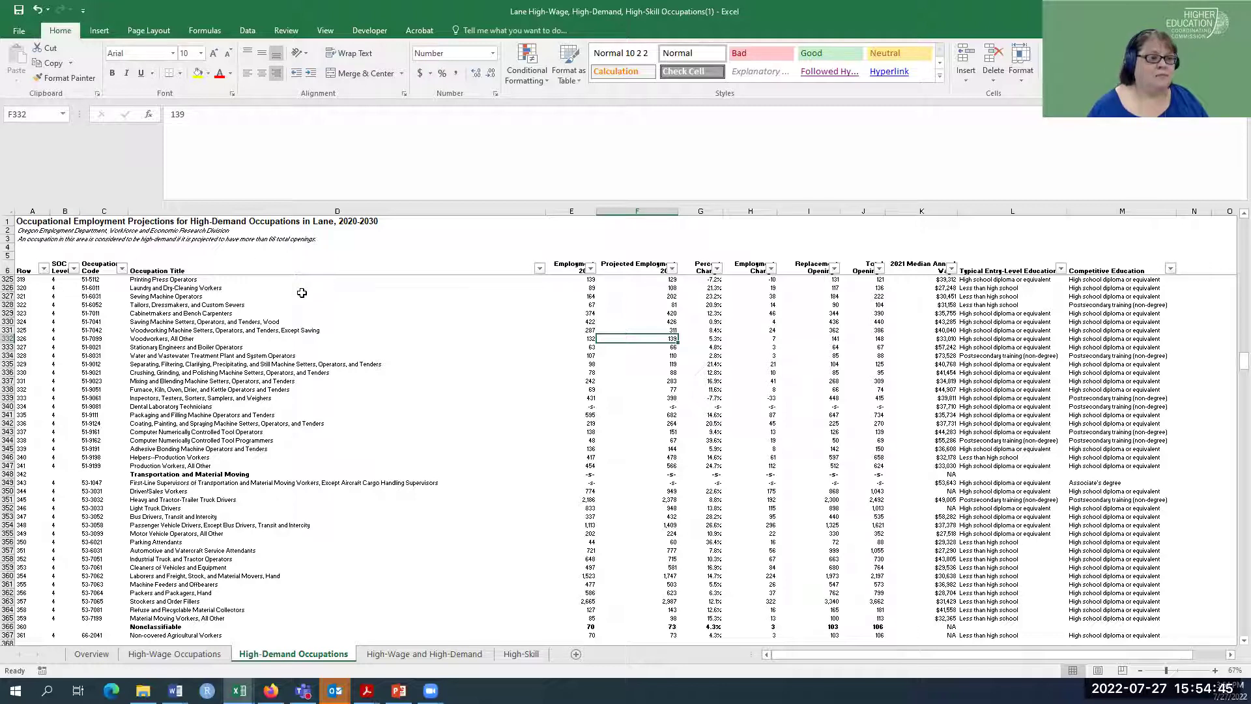
Step: Close the Lane occupations workbook without saving and minimize the Labor Market Resources workbook to return to the Publications page
{"action": "left_click", "coordinate": [1236, 9]}
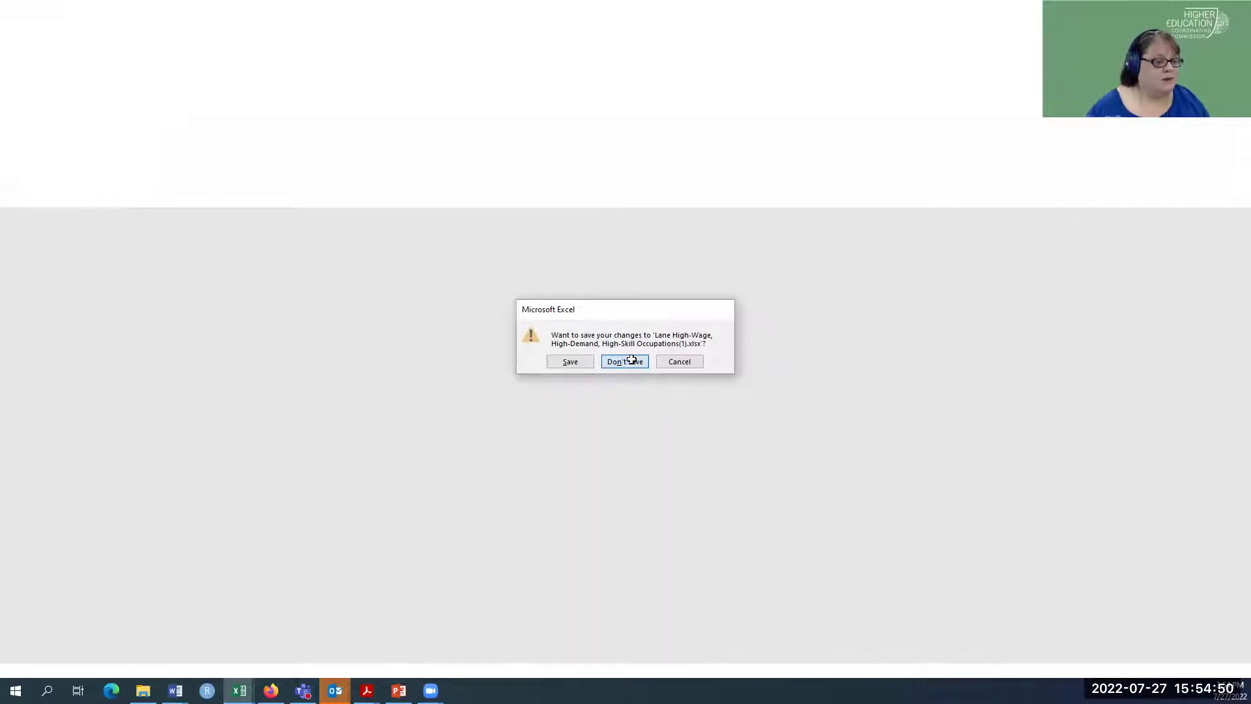
{"action": "left_click", "coordinate": [624, 362]}
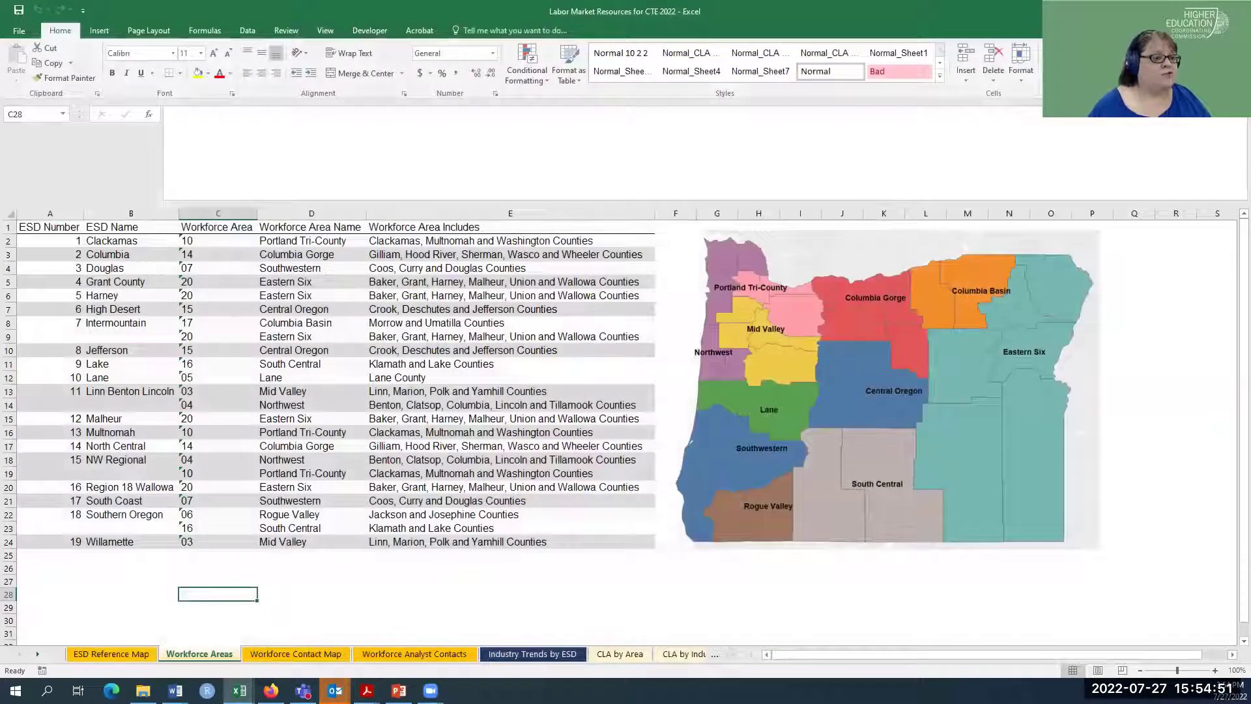
{"action": "left_click", "coordinate": [1175, 10]}
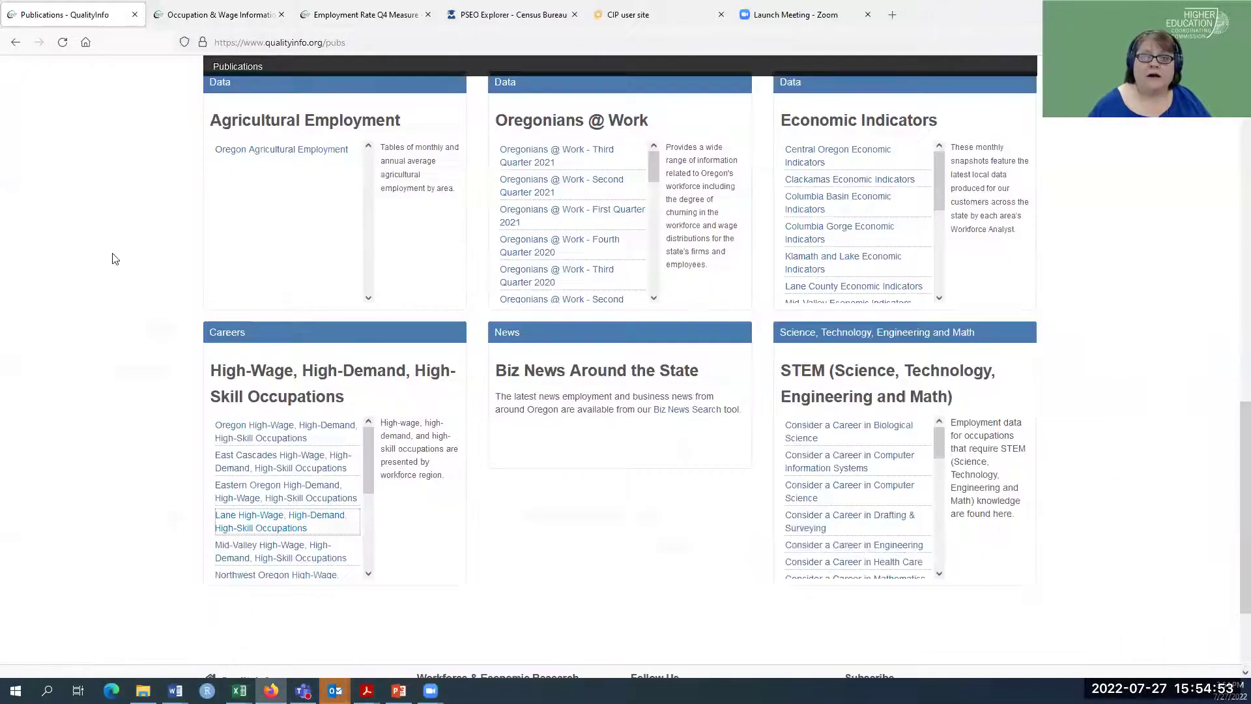
Step: Switch to the other open Occupation & Wage Information report and view its Schools and Training Providers section
{"action": "left_click", "coordinate": [243, 11]}
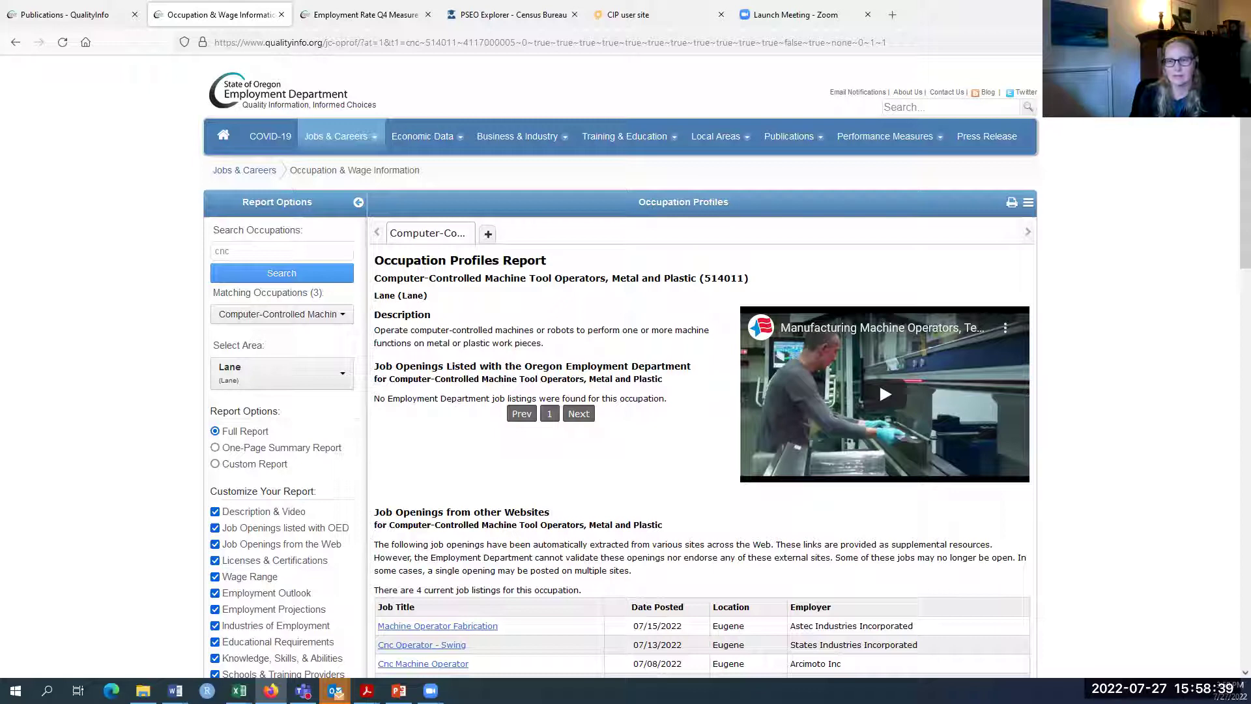
{"action": "scroll", "coordinate": [462, 348], "scroll_direction": "down", "scroll_amount": 2}
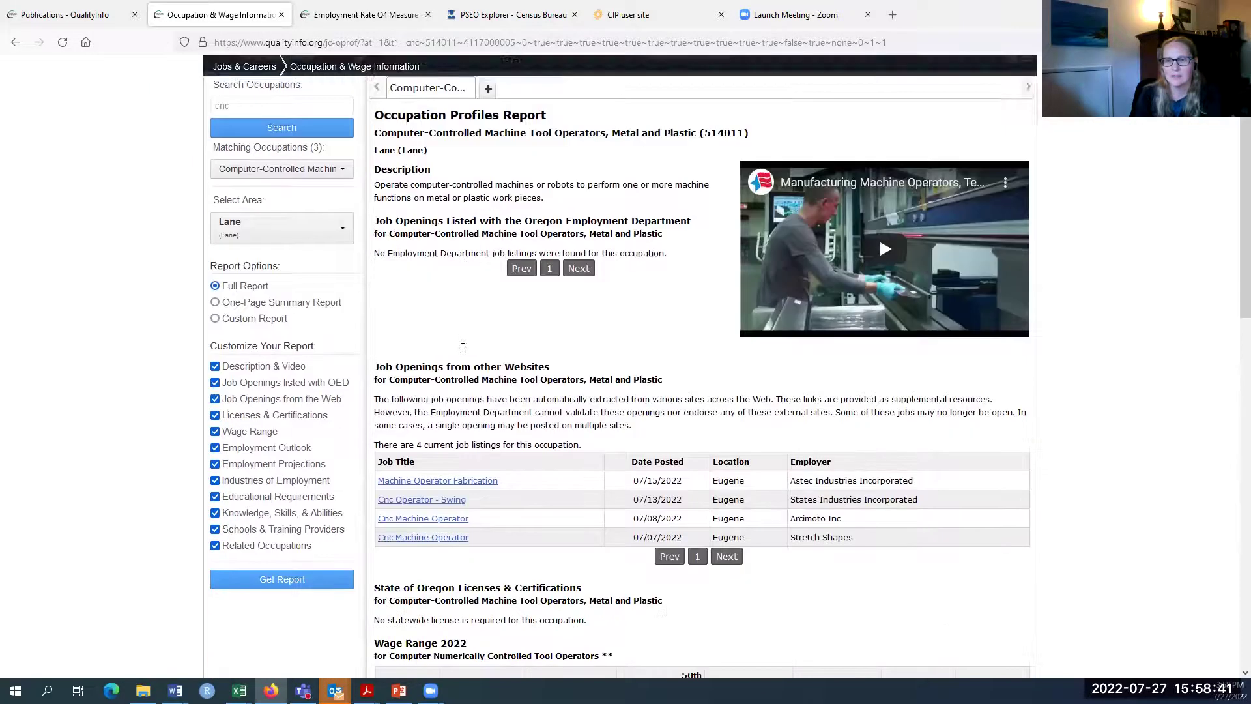
{"action": "scroll", "coordinate": [463, 348], "scroll_direction": "down", "scroll_amount": 12}
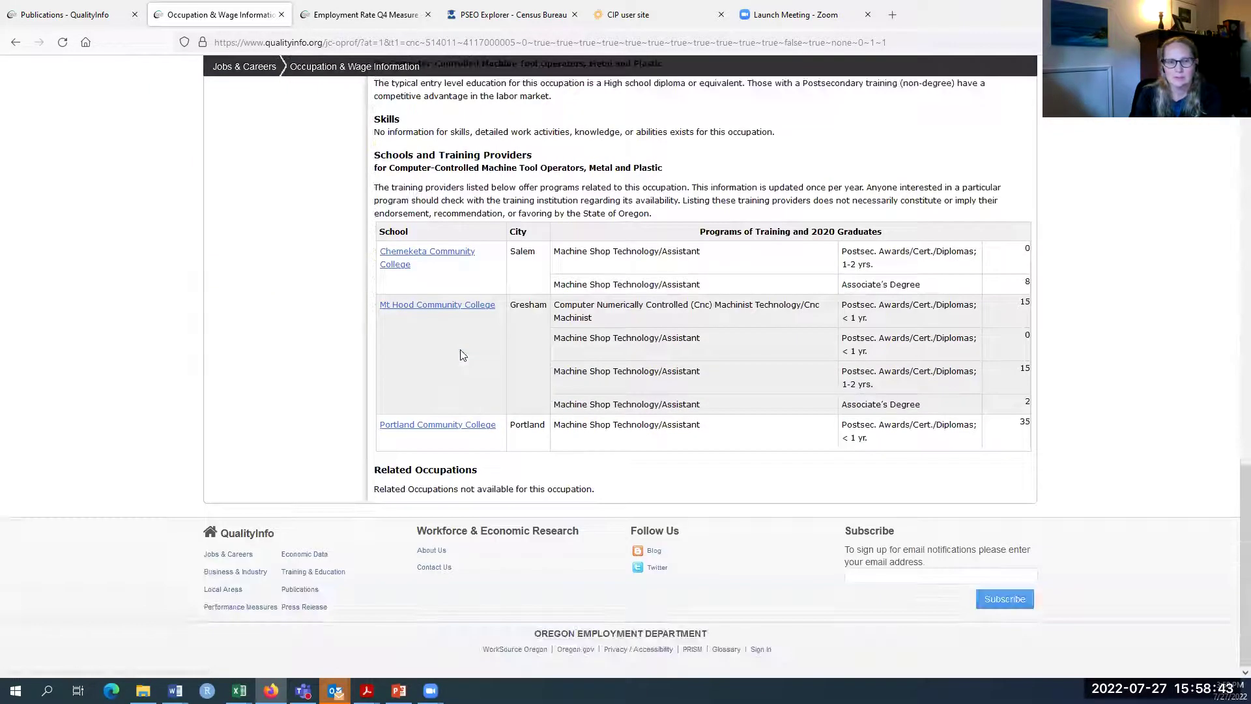